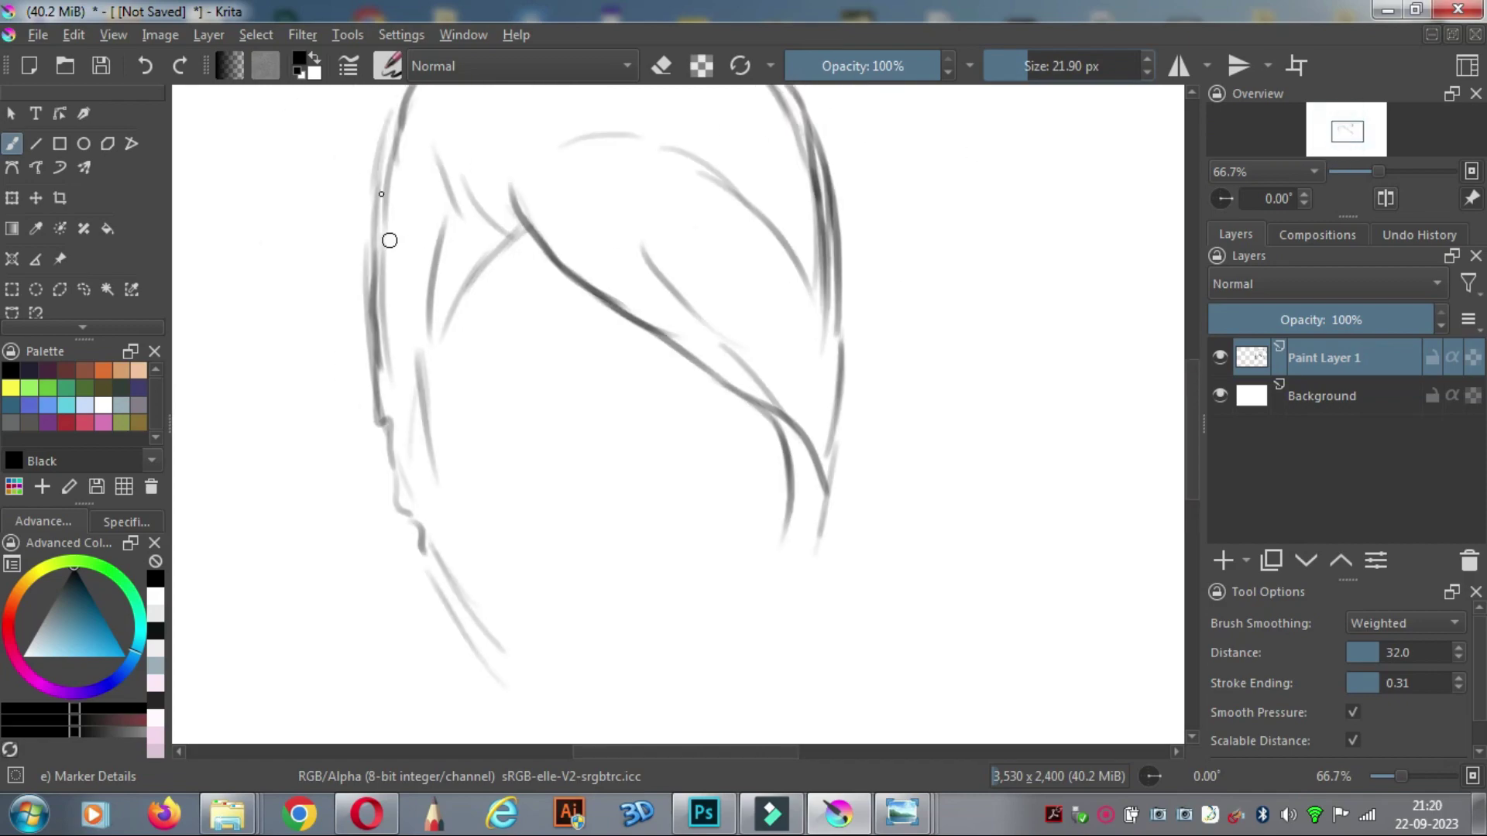
Sketch fold lines across the headwrap and reinforce its rounded outer contour with additional strokes
left_click_drag(490, 139, 435, 333)
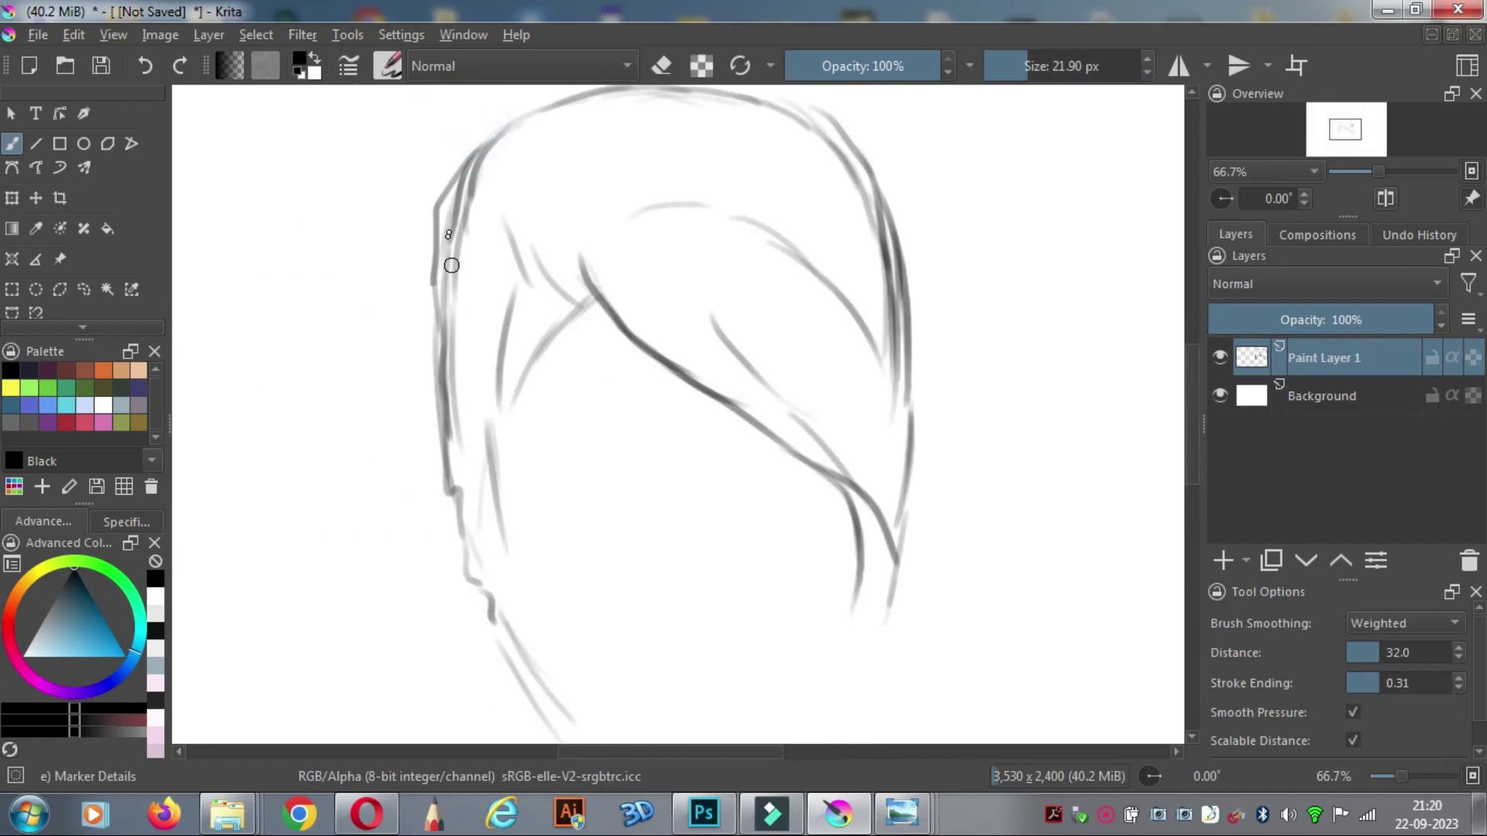
left_click_drag(466, 215, 493, 286)
left_click_drag(554, 174, 529, 240)
left_click_drag(507, 263, 528, 304)
left_click_drag(700, 227, 758, 289)
left_click_drag(700, 292, 821, 378)
left_click_drag(618, 151, 758, 131)
left_click_drag(468, 176, 584, 88)
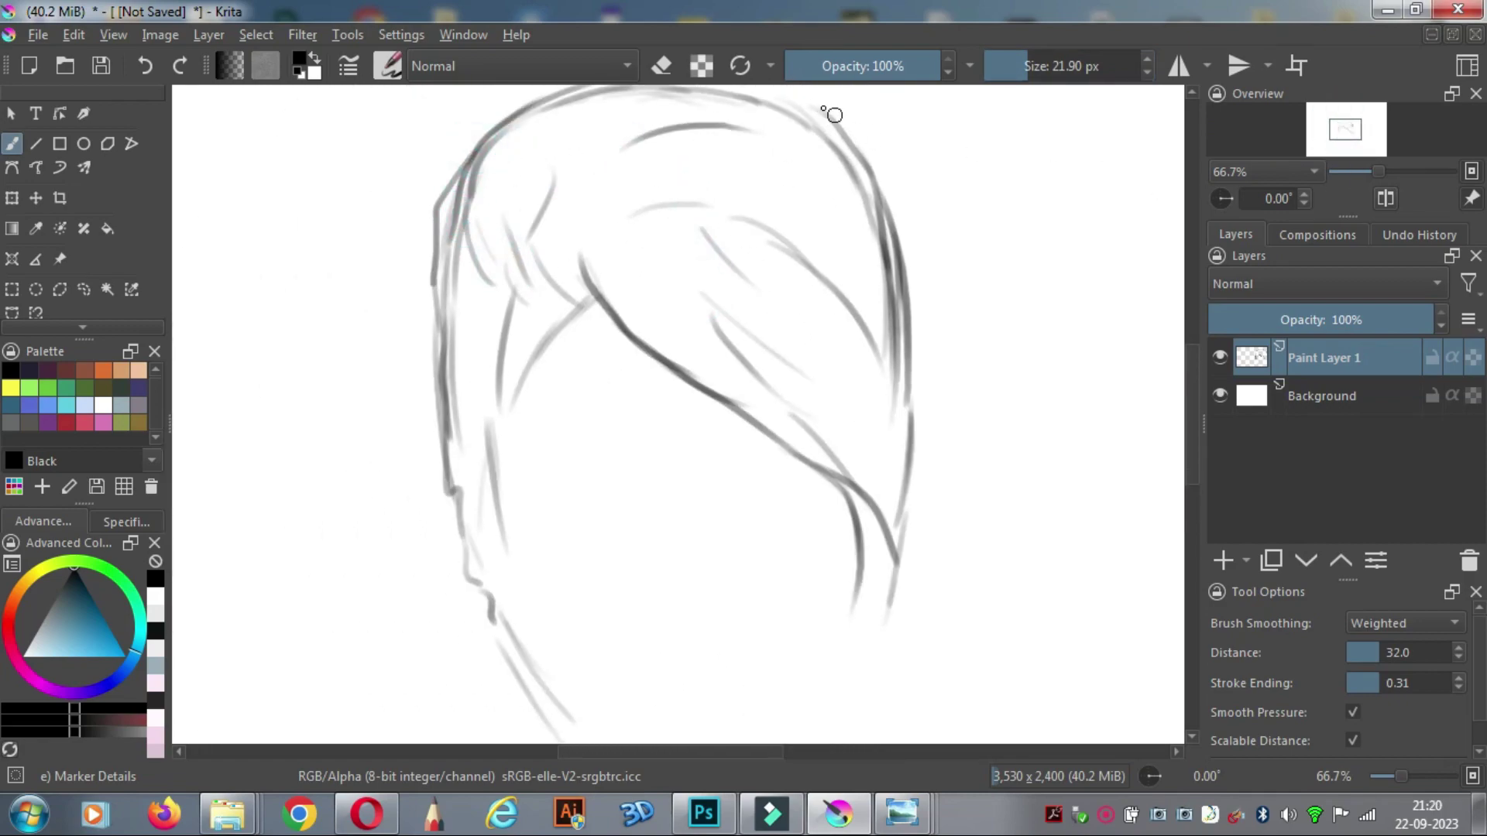
mouse_move(832, 115)
left_mouse_down()
mouse_move(903, 199)
mouse_move(914, 422)
left_mouse_up()
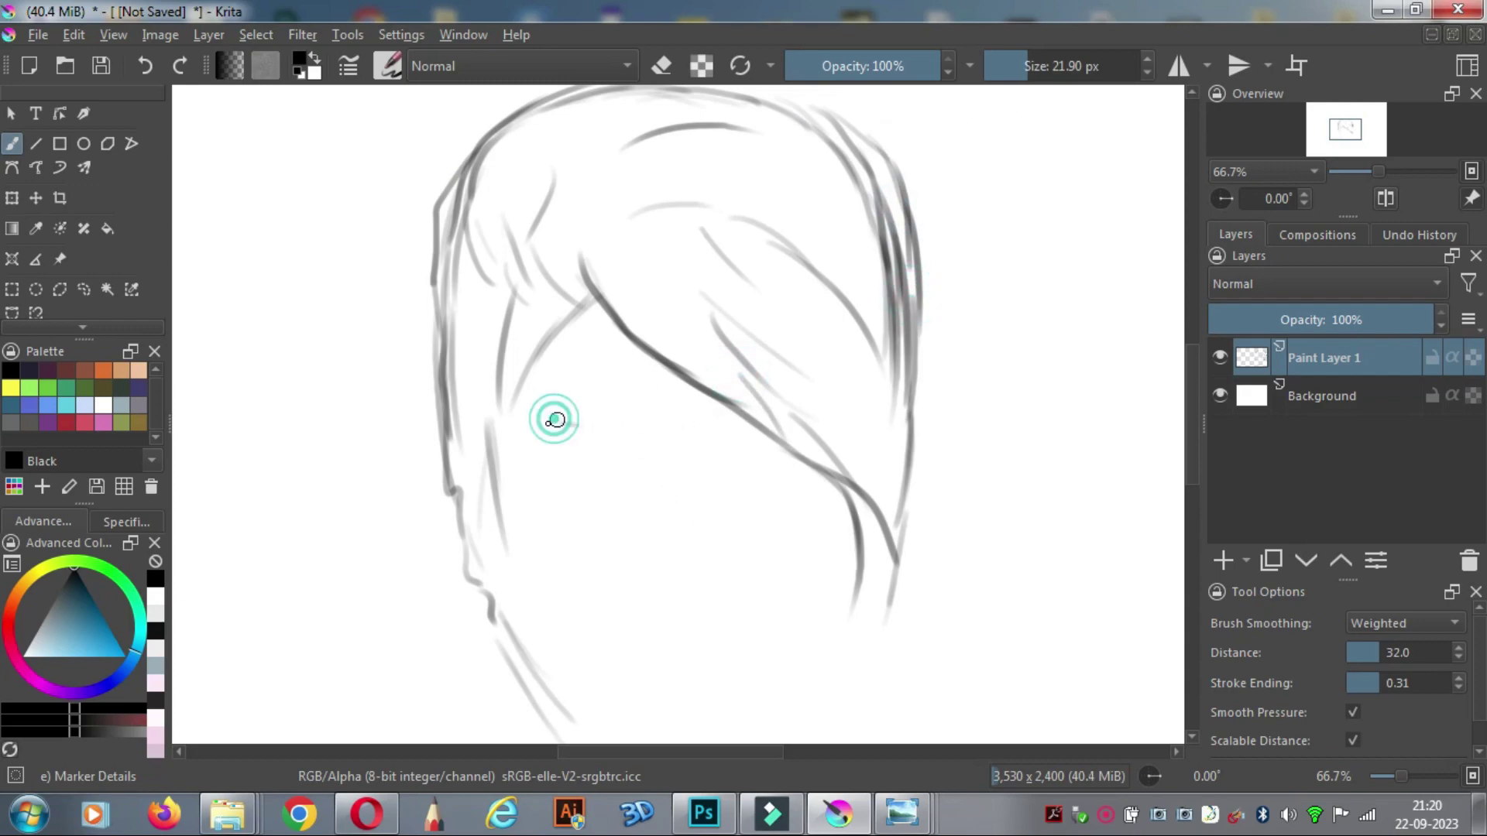
Sketch the visible eye beneath the headwrap's edge, with its lids, iris and upper crease, using a 13.45 px brush
mouse_move(1364, 170)
left_mouse_down()
mouse_move(1394, 171)
mouse_move(1377, 171)
left_mouse_up()
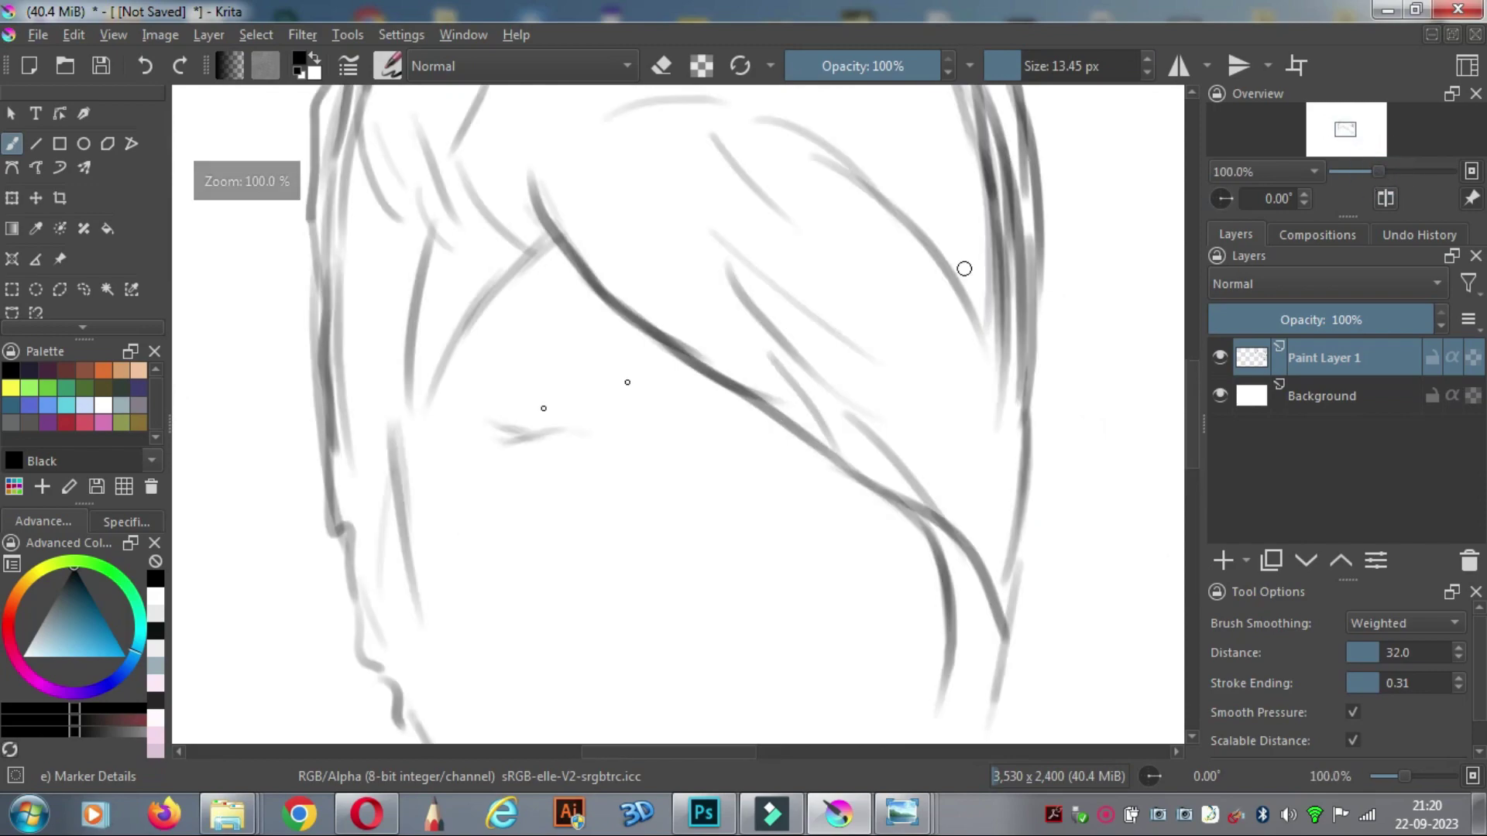
left_click_drag(573, 412, 592, 432)
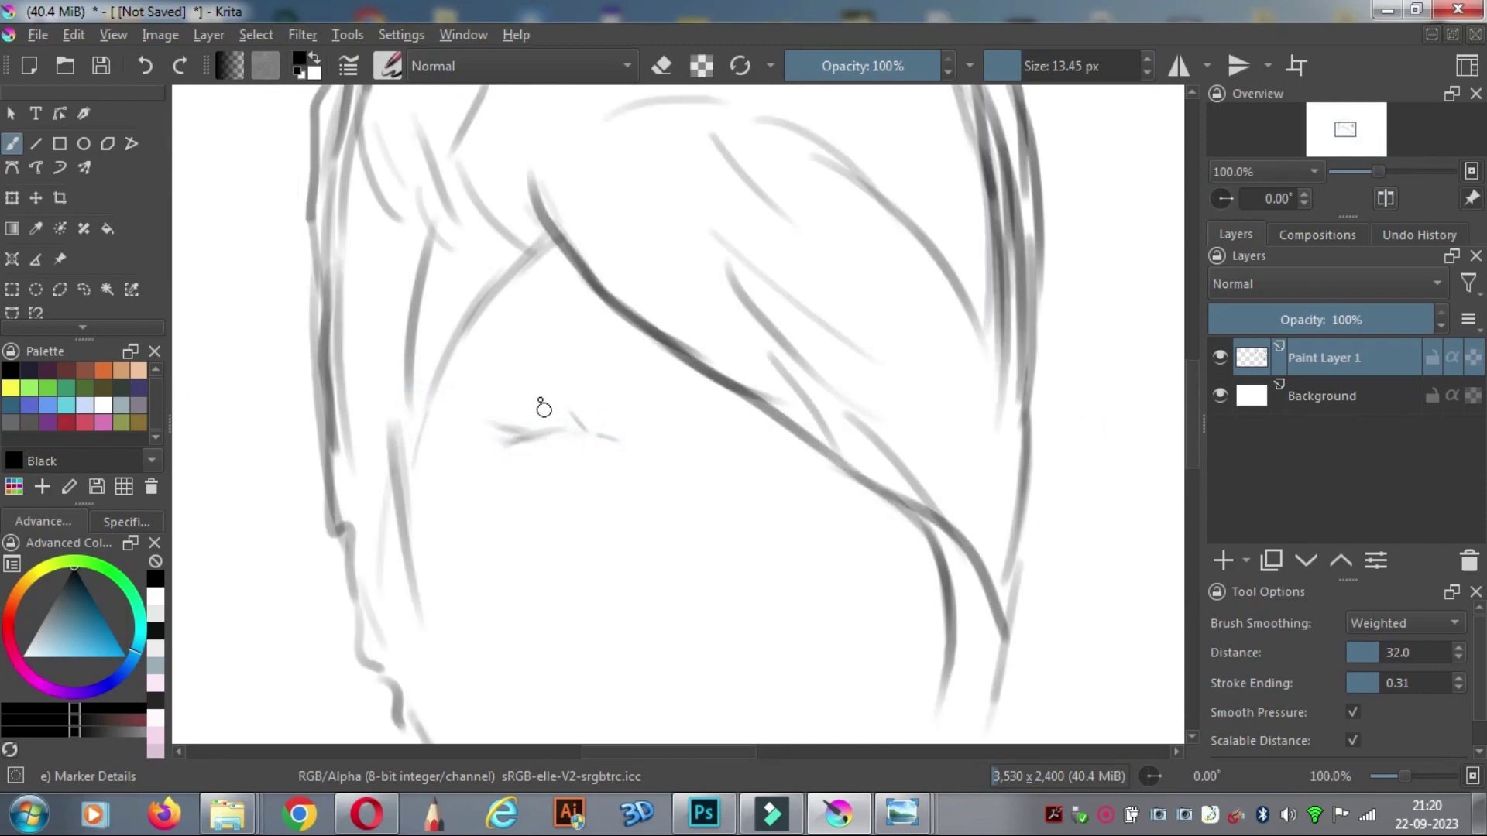
left_click_drag(658, 393, 538, 395)
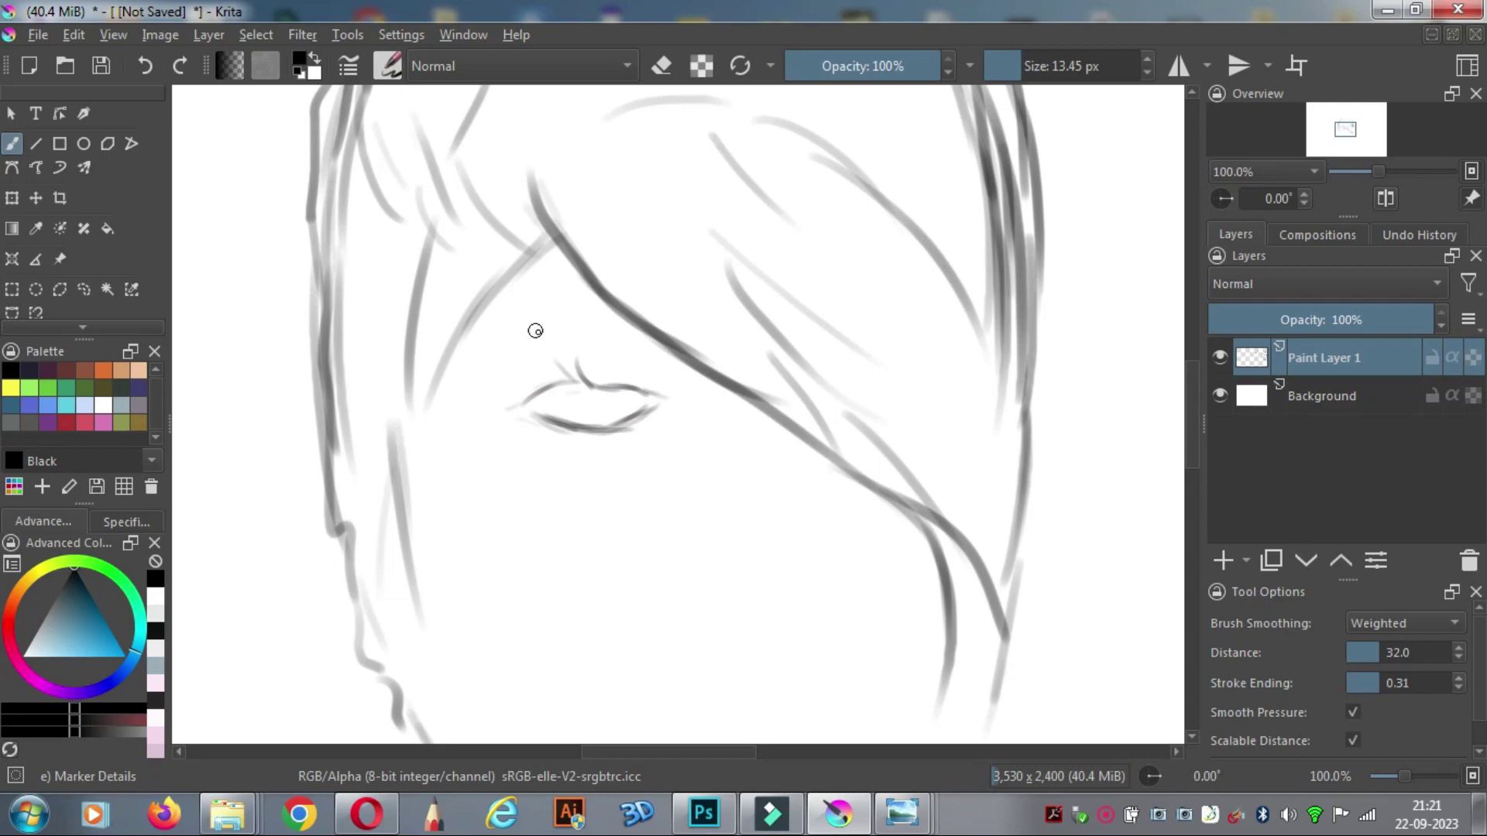
mouse_move(500, 358)
left_mouse_down()
mouse_move(554, 349)
mouse_move(652, 406)
mouse_move(557, 388)
mouse_move(588, 417)
left_mouse_up()
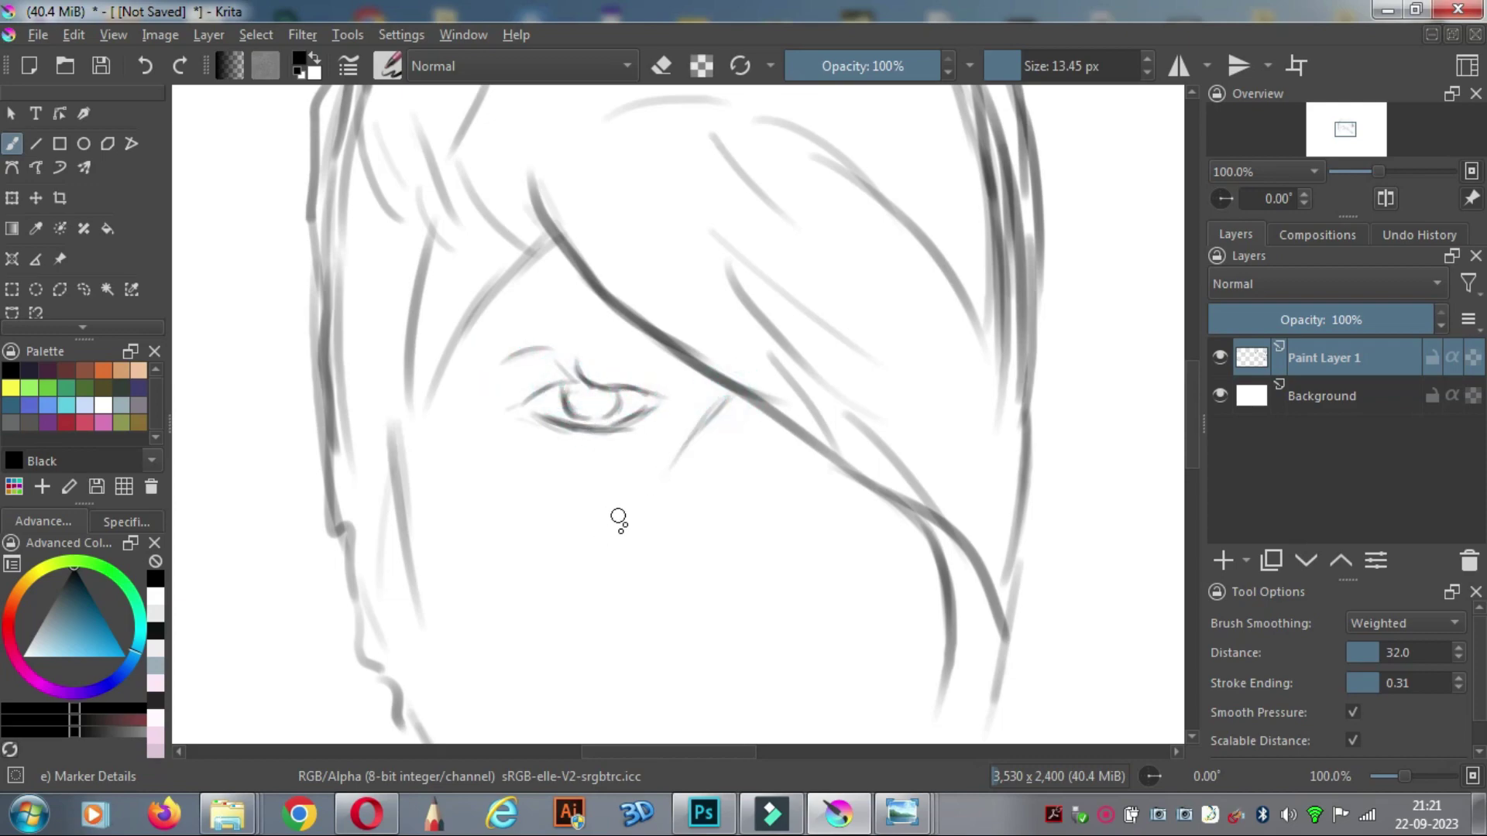
left_click_drag(643, 487, 502, 647)
left_click_drag(714, 395, 658, 457)
key("ctrl+z")
key("ctrl+z")
key("ctrl+z")
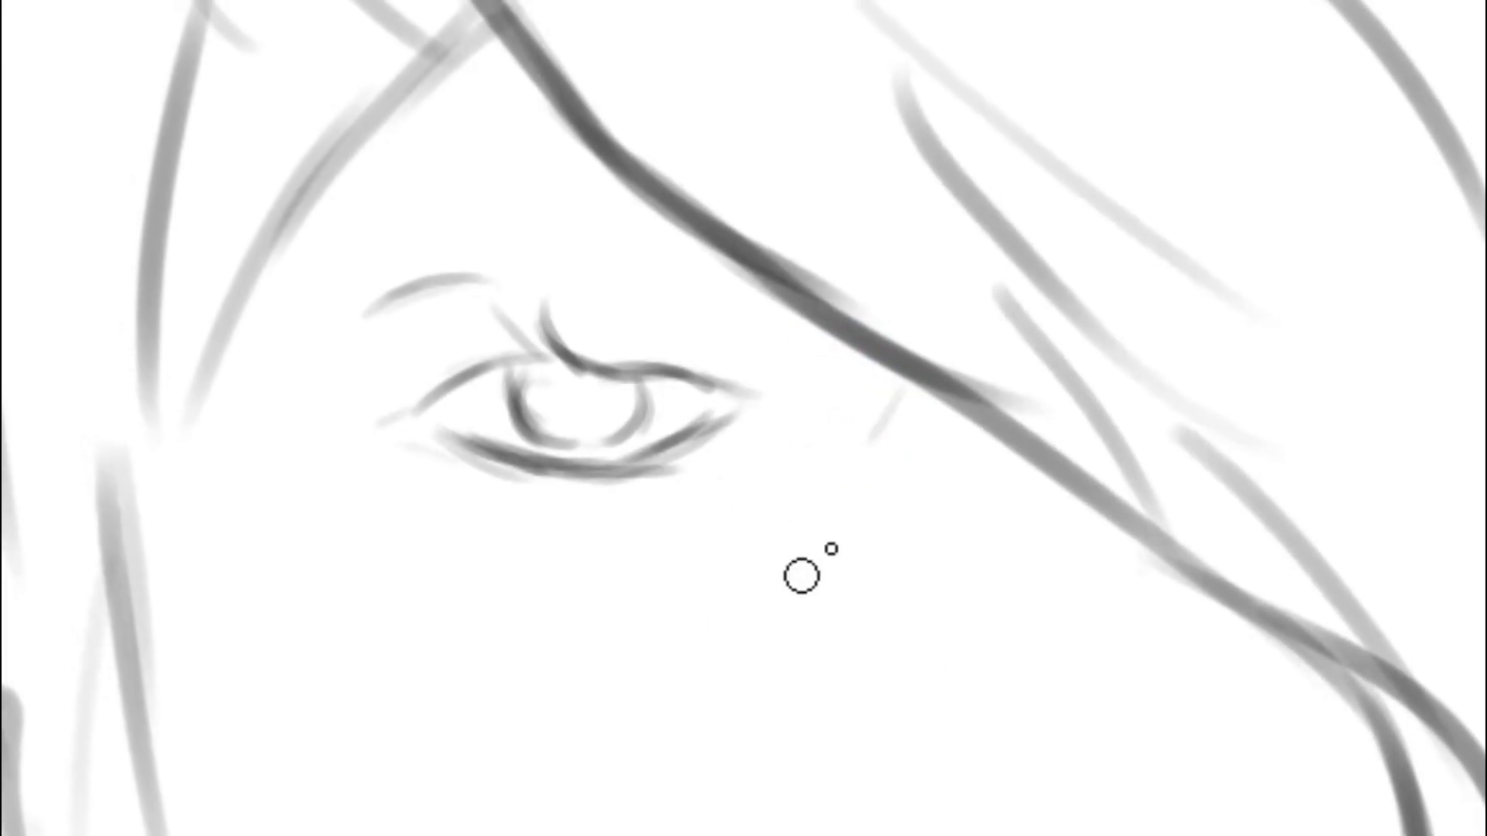
Sketch the diagonal cloth strap from the headwrap's edge across the cheek to the left jaw, outlining both of its edges
left_click_drag(727, 396, 685, 441)
left_click_drag(720, 392, 536, 592)
scroll(744, 418, "down", 10)
scroll(744, 418, "up", 8)
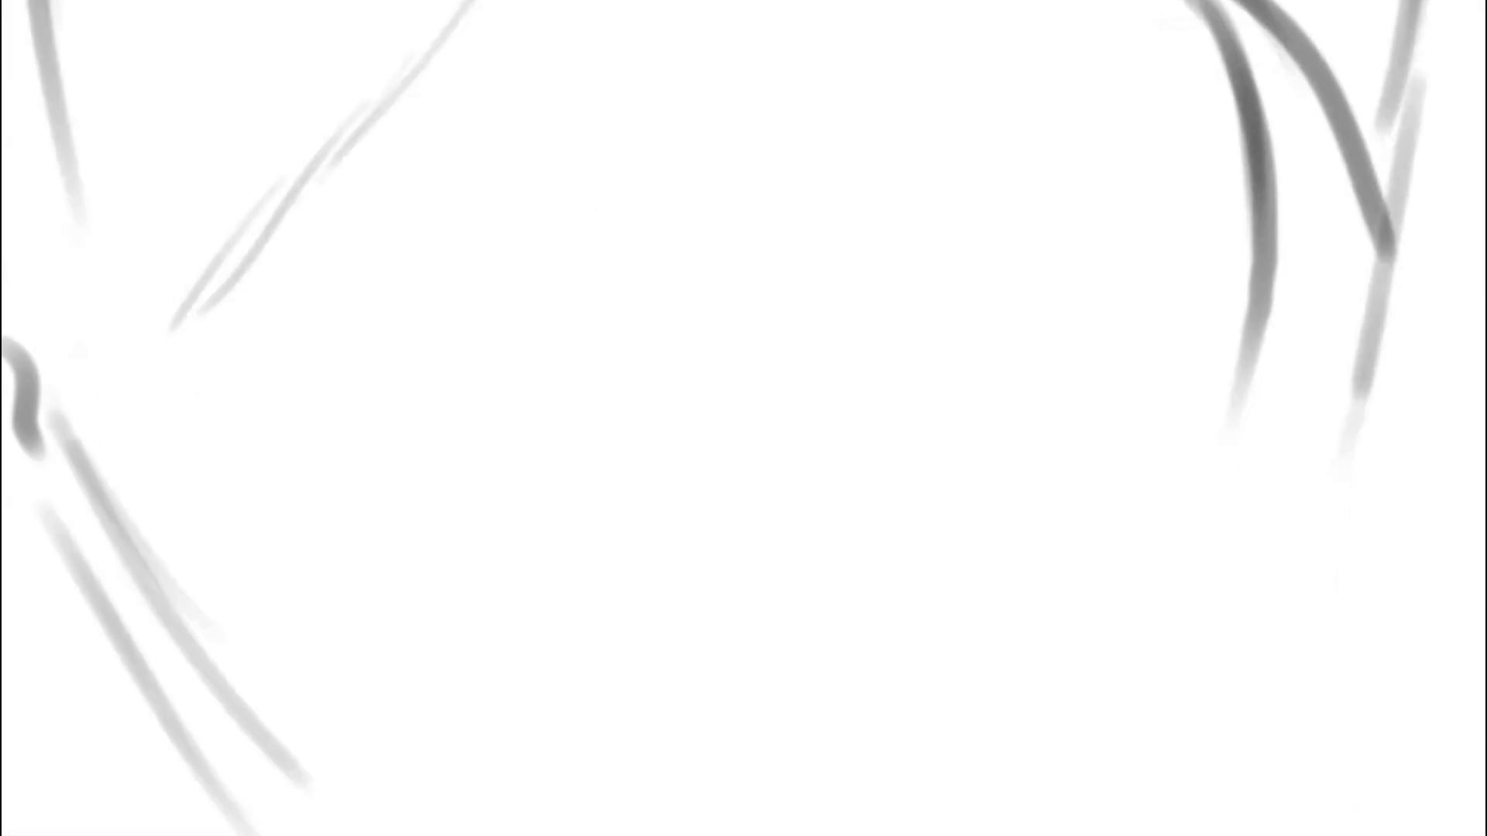
mouse_move(716, 120)
left_mouse_down()
mouse_move(658, 151)
mouse_move(272, 627)
mouse_move(117, 771)
left_mouse_up()
left_click_drag(71, 675, 147, 823)
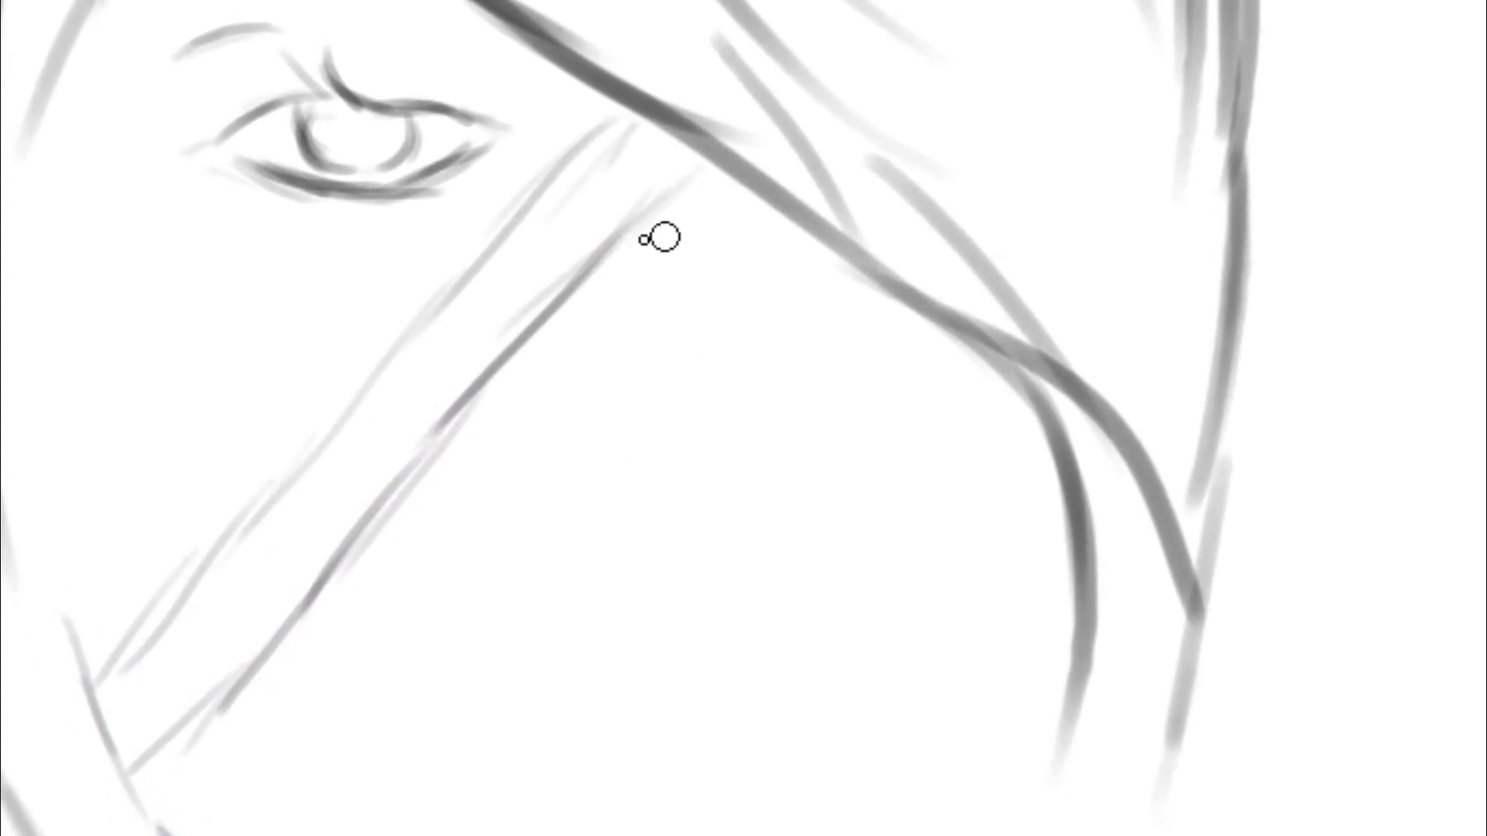
left_click_drag(609, 97, 524, 224)
left_click_drag(711, 148, 646, 200)
Sketch both sides of the nose below the strap and a shallow curve for its base
left_click_drag(706, 208, 716, 432)
left_click_drag(549, 329, 537, 507)
left_click_drag(720, 434, 769, 535)
left_click_drag(556, 642, 622, 649)
left_click_drag(651, 647, 696, 619)
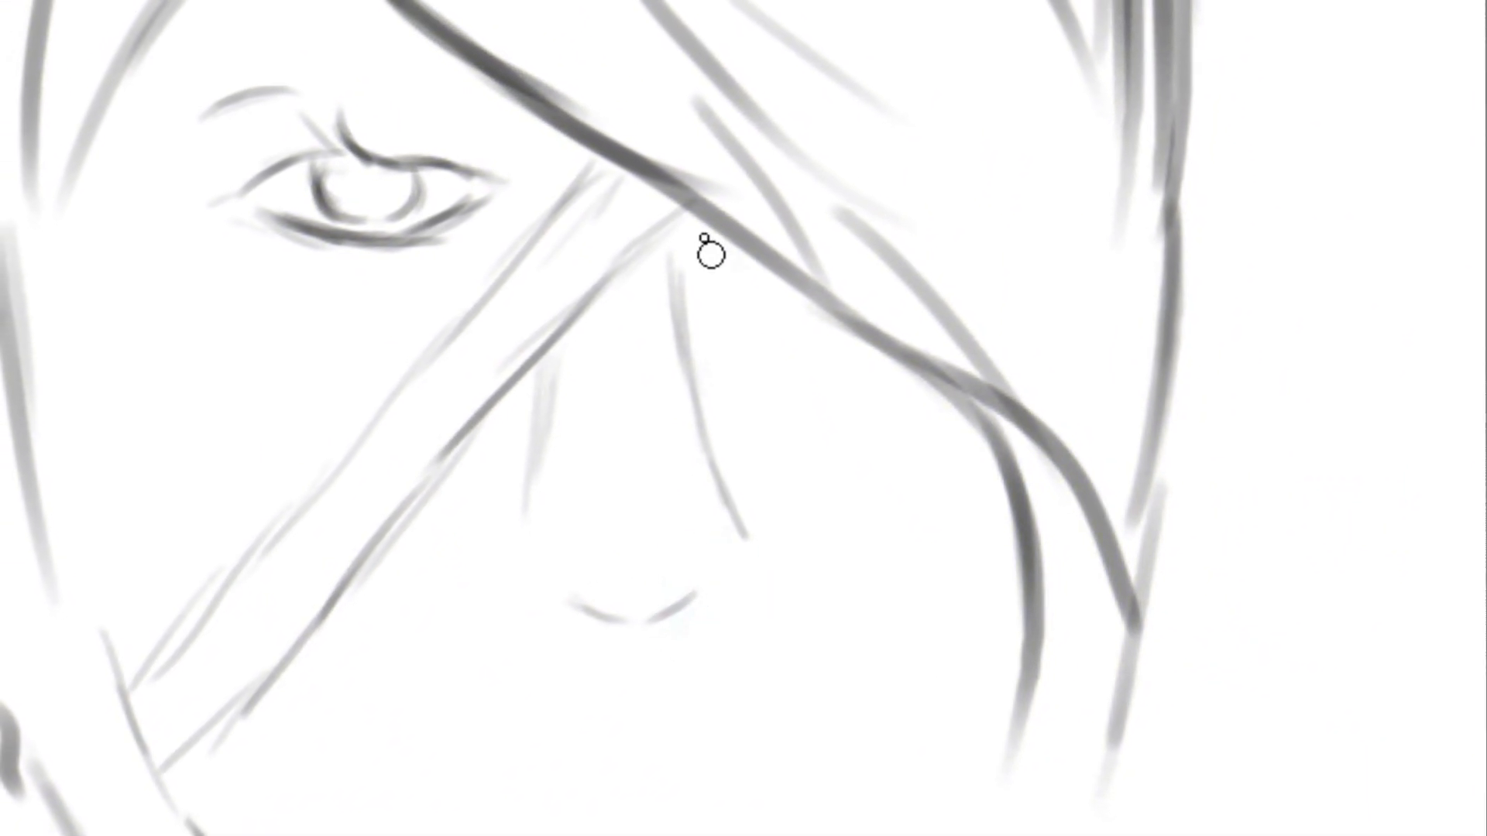
left_click_drag(696, 279, 727, 403)
left_click_drag(695, 346, 772, 552)
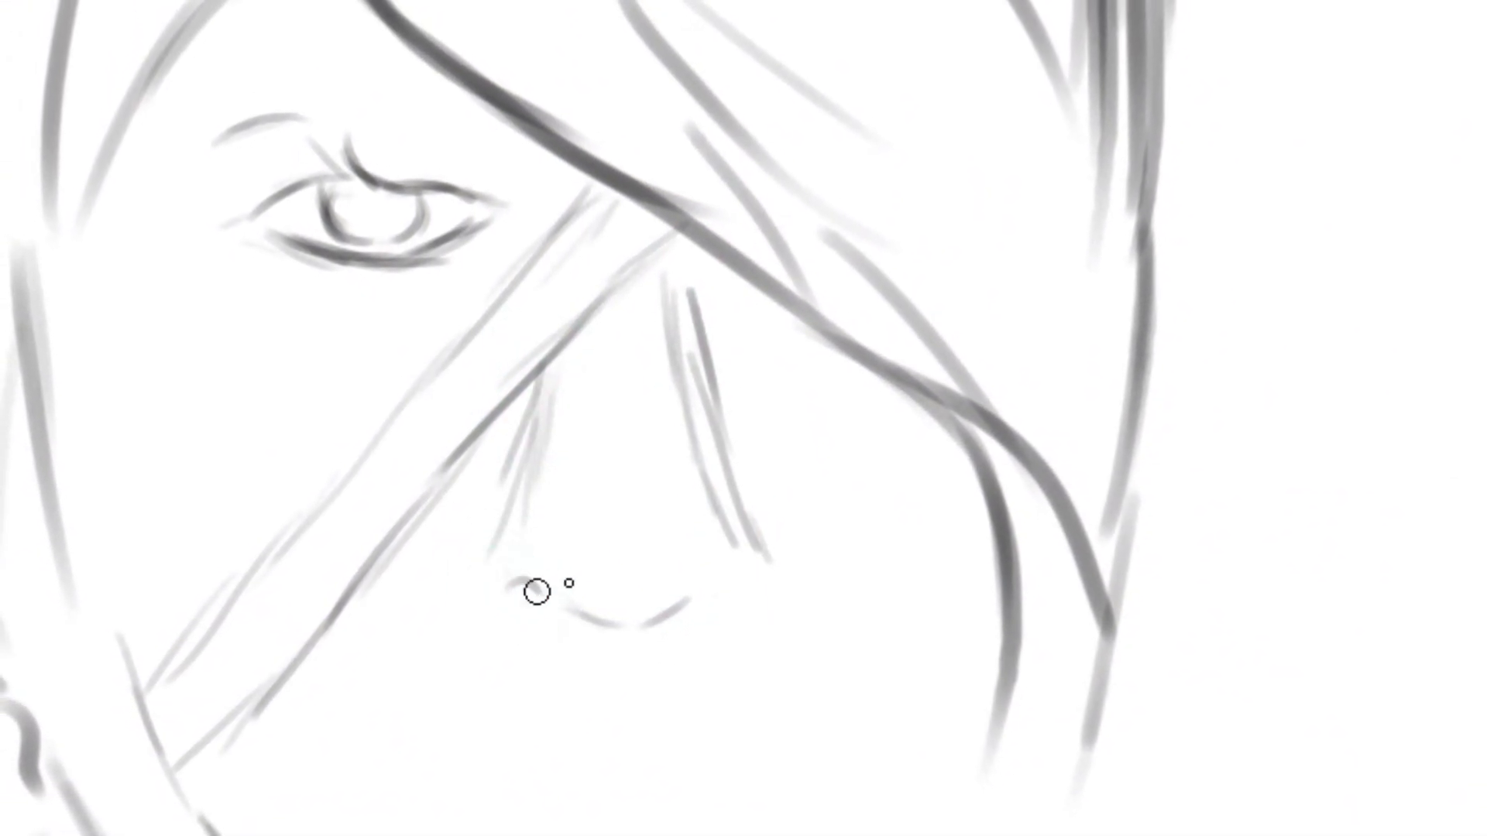
Draw the nostrils and right nose wing, darken the nose base, and add bridge and right cheek crease lines
mouse_move(522, 588)
left_mouse_down()
mouse_move(547, 617)
mouse_move(654, 627)
mouse_move(716, 600)
left_mouse_up()
left_click_drag(577, 621, 681, 618)
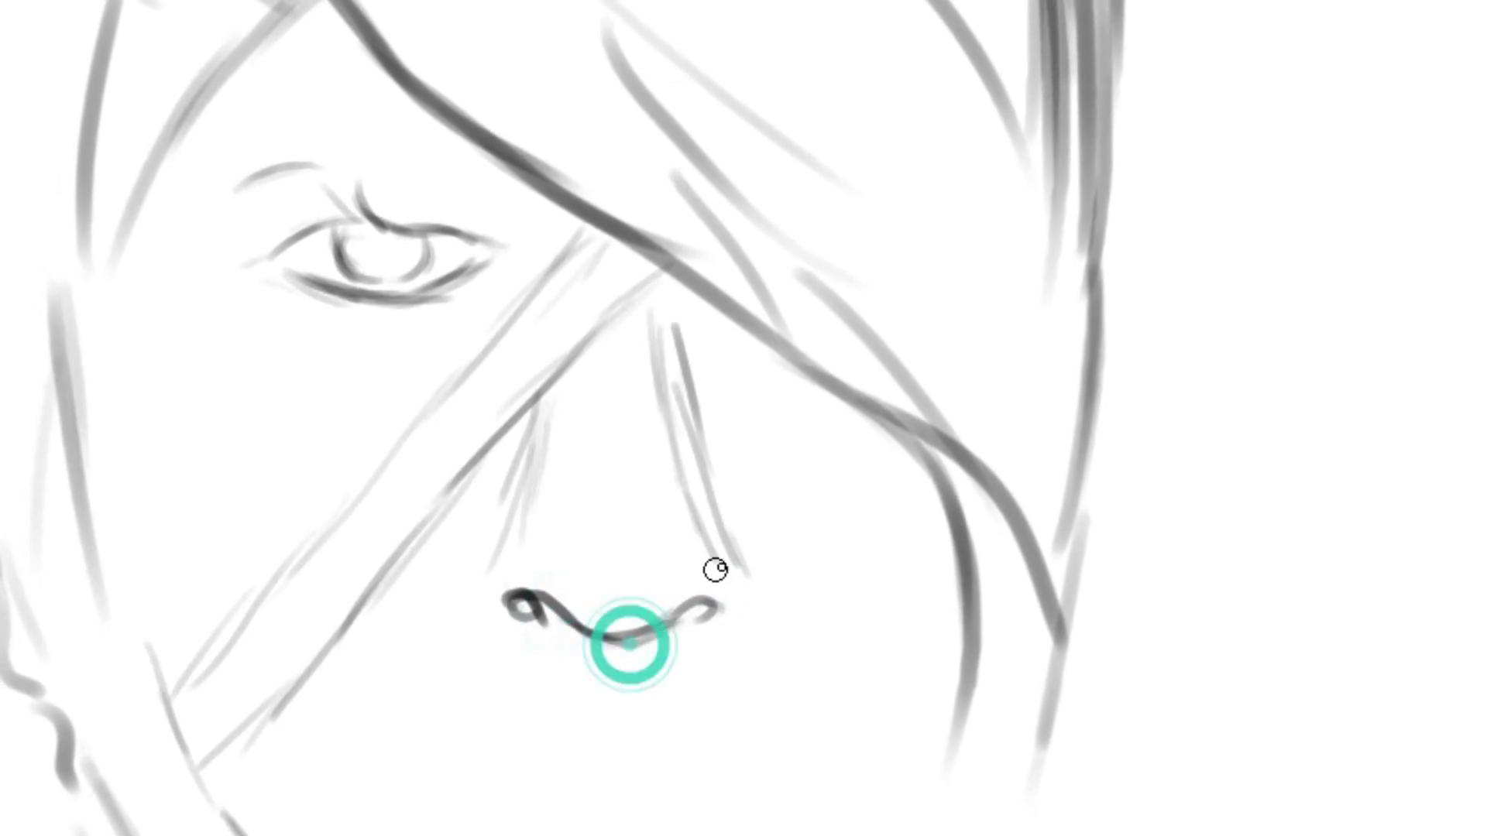
left_click_drag(752, 570, 736, 604)
left_click_drag(589, 370, 592, 525)
left_click_drag(783, 552, 851, 642)
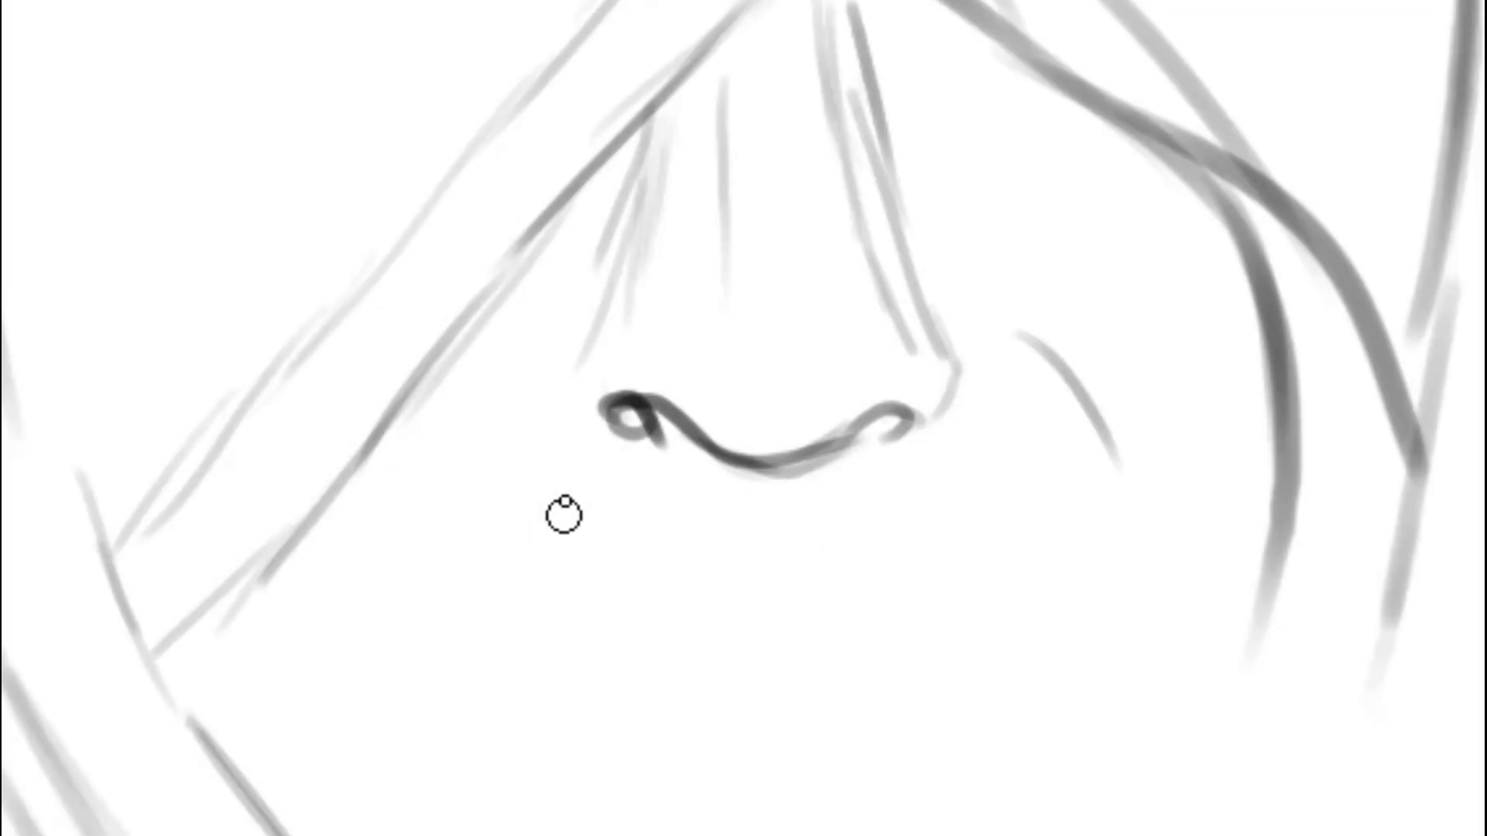
Sketch the moustache's upper edge on both sides below the nose and add a crease line beside the left nostril
left_click_drag(474, 685, 571, 650)
left_click_drag(508, 563, 494, 577)
left_click_drag(594, 271, 468, 484)
left_click_drag(811, 480, 1015, 570)
left_click_drag(585, 540, 510, 602)
Draw the wavy upper lip edge below the moustache from one mouth corner to the other
left_click_drag(670, 598, 574, 625)
mouse_move(700, 609)
left_mouse_down()
mouse_move(775, 602)
mouse_move(917, 622)
left_mouse_up()
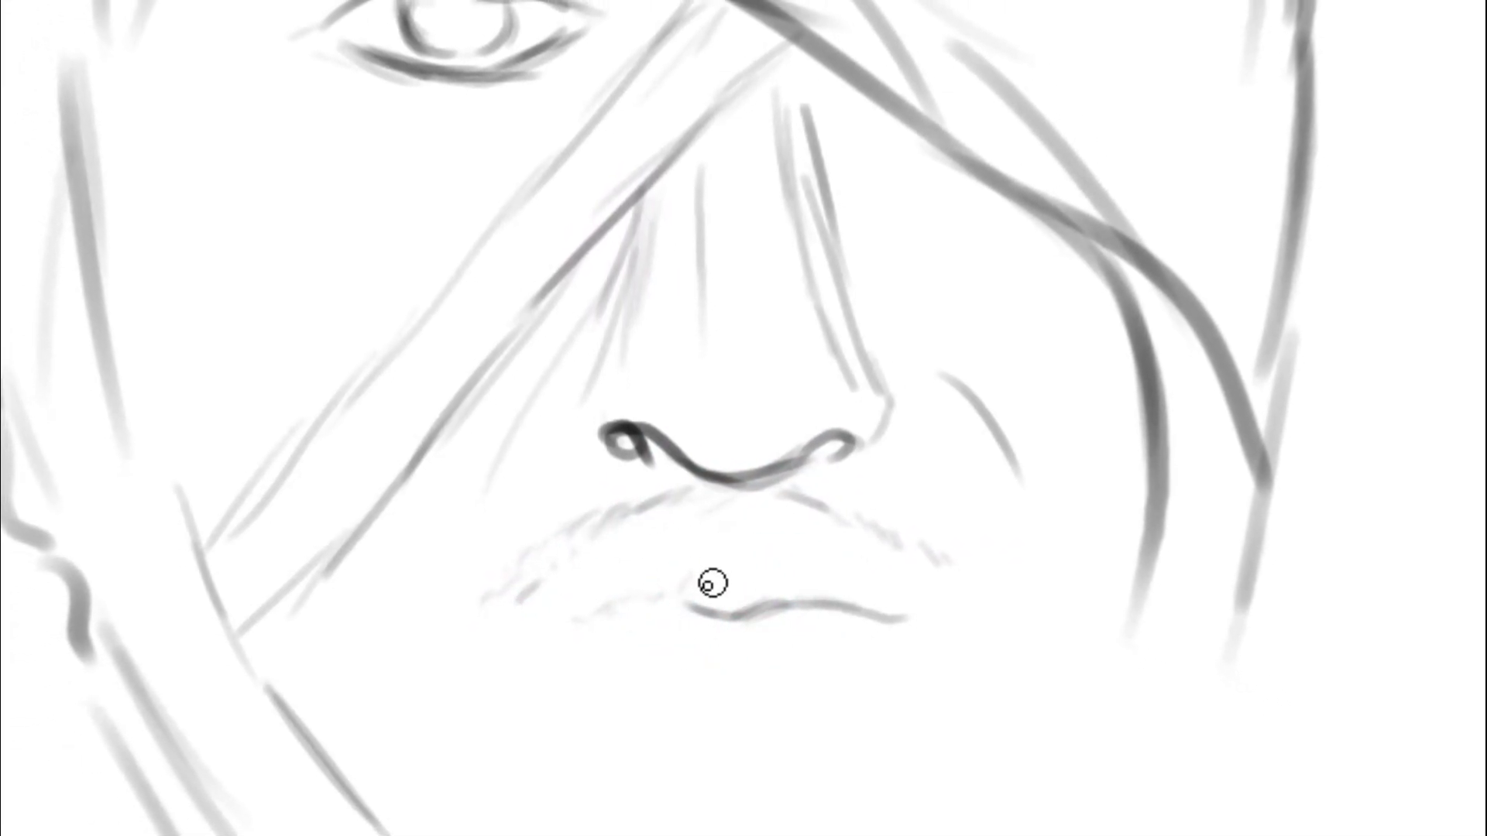
mouse_move(599, 624)
left_mouse_down()
mouse_move(669, 599)
mouse_move(904, 627)
left_mouse_up()
left_click_drag(660, 600, 546, 629)
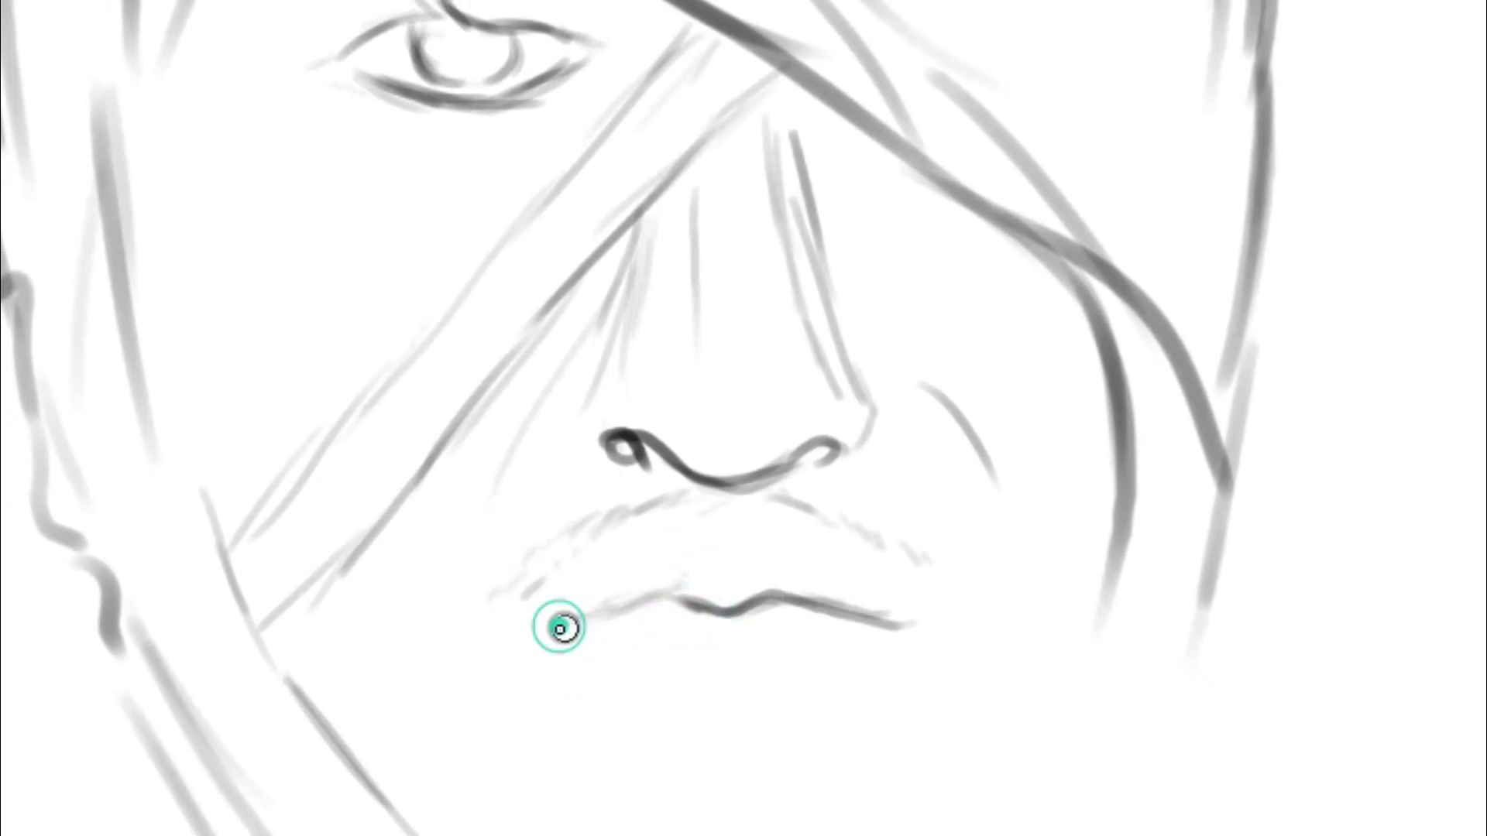
left_click(518, 641)
Fill the moustache with short hair strokes and sketch the line where the lips meet
left_click_drag(665, 559, 560, 600)
mouse_move(645, 501)
left_mouse_down()
mouse_move(701, 555)
mouse_move(590, 591)
mouse_move(677, 457)
mouse_move(811, 505)
mouse_move(902, 561)
left_mouse_up()
left_click_drag(543, 534, 511, 555)
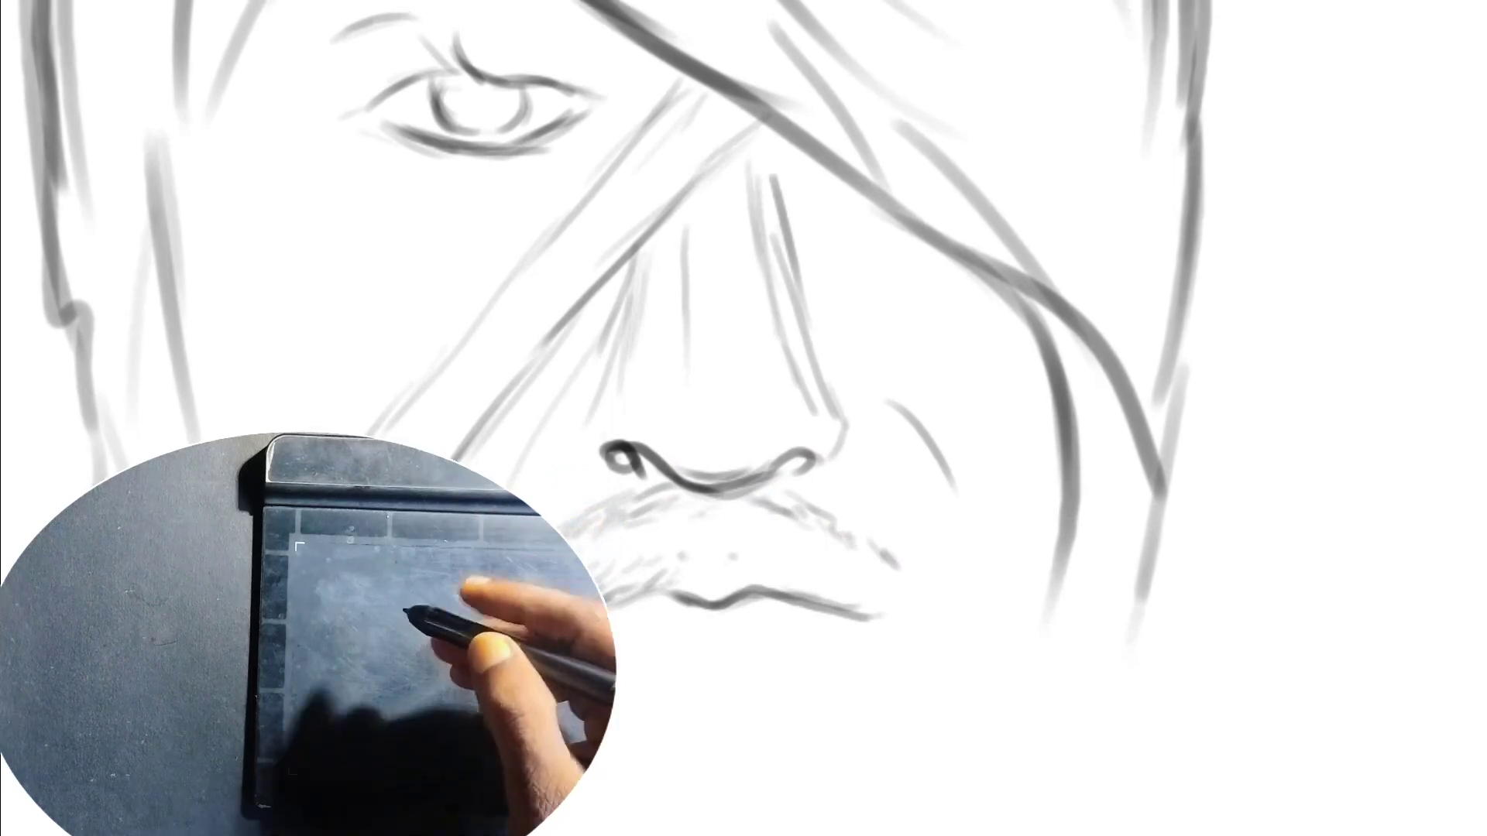
left_click_drag(672, 571, 642, 585)
left_click_drag(667, 635, 850, 624)
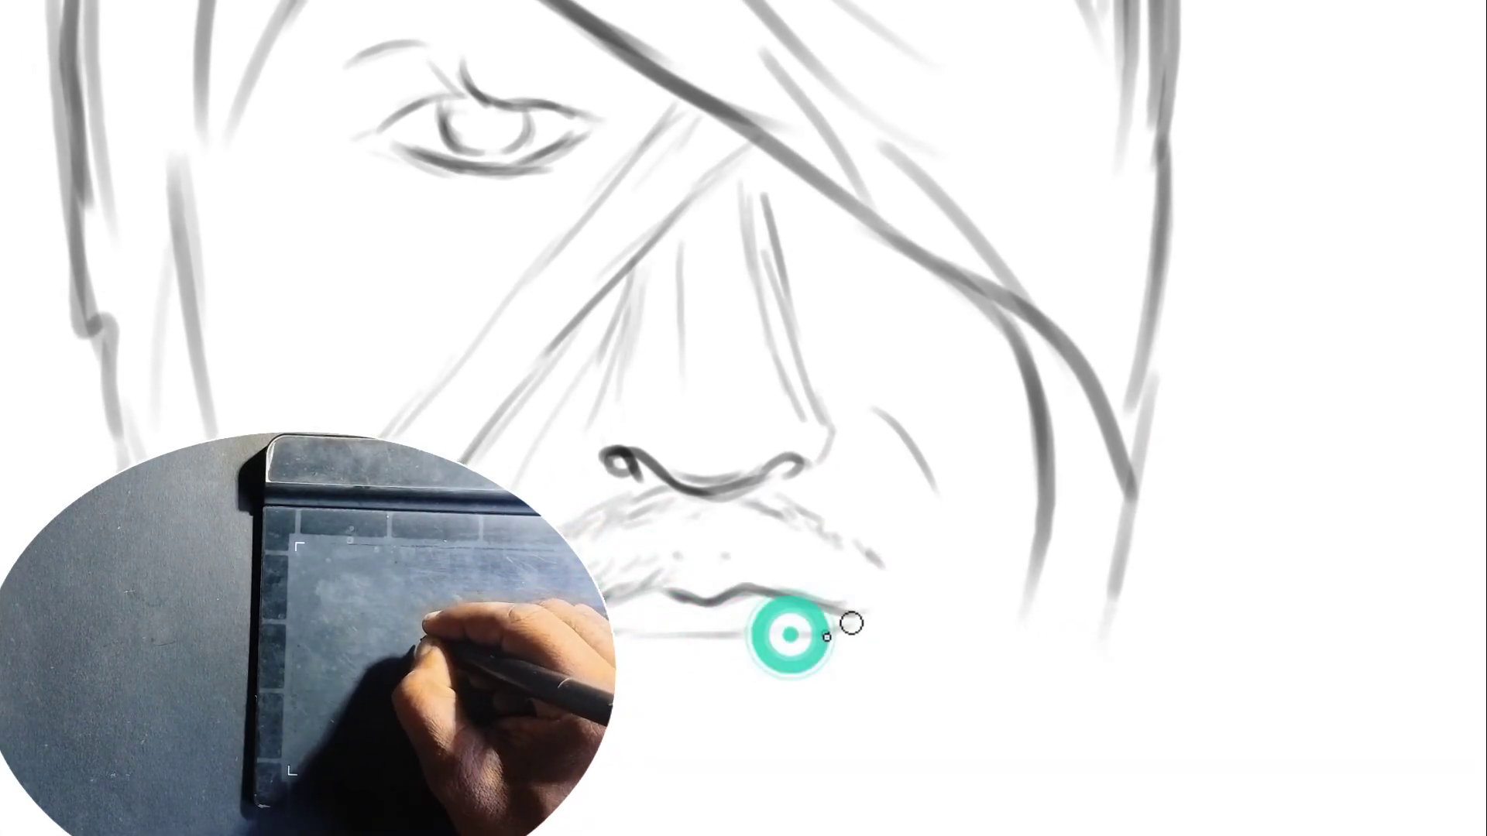
mouse_move(892, 558)
left_mouse_down()
mouse_move(866, 545)
mouse_move(904, 564)
mouse_move(909, 590)
left_mouse_up()
mouse_move(694, 534)
left_mouse_down()
mouse_move(733, 558)
mouse_move(701, 565)
left_mouse_up()
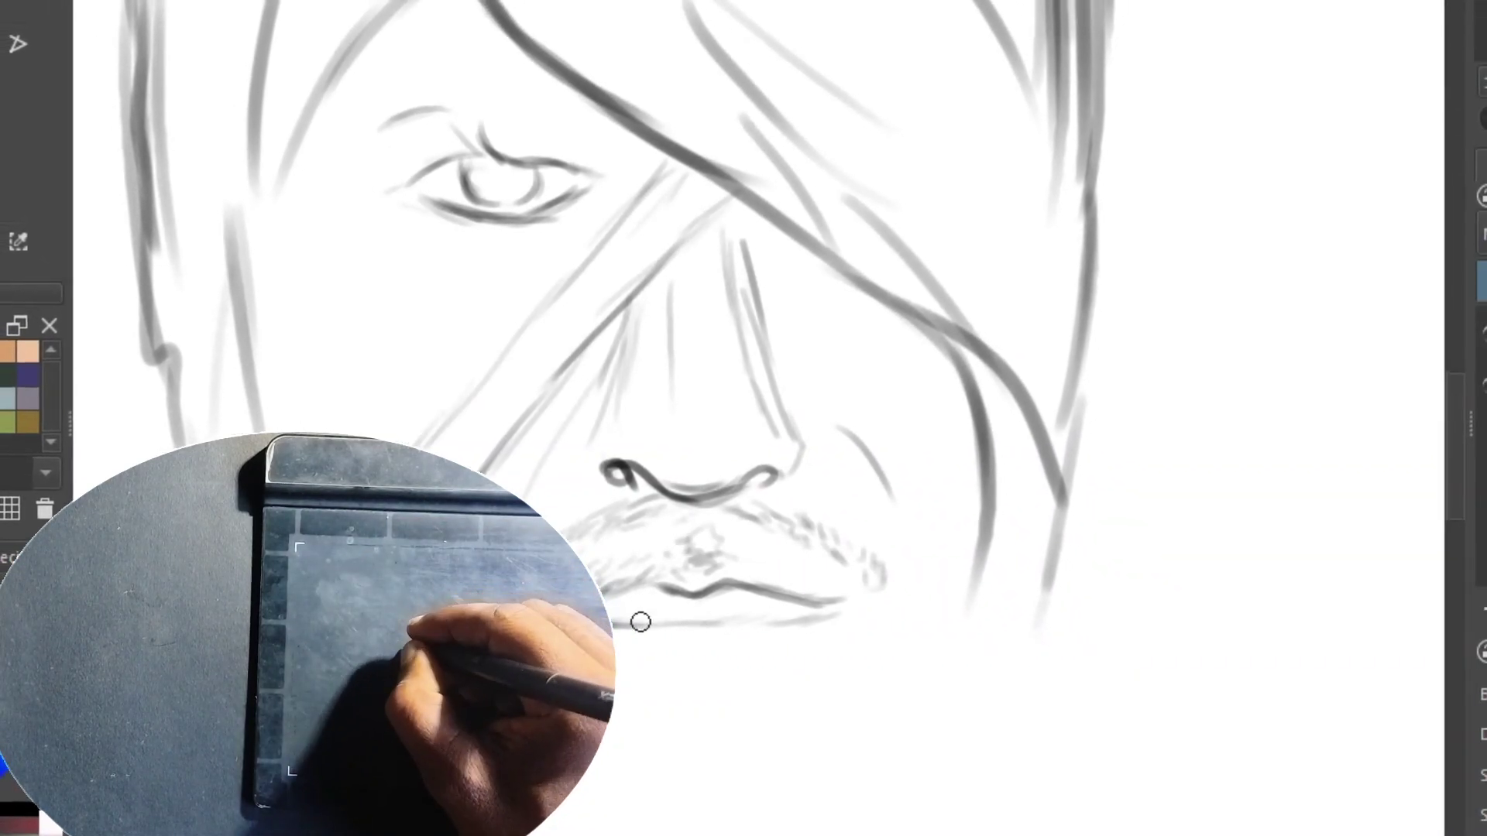
Outline the lower lip, darken the line between the lips, and extend the moustache around the right mouth corner
left_click_drag(641, 623, 858, 606)
mouse_move(589, 659)
left_mouse_down()
mouse_move(754, 676)
mouse_move(821, 649)
left_mouse_up()
mouse_move(580, 654)
left_mouse_down()
mouse_move(681, 687)
mouse_move(738, 679)
left_mouse_up()
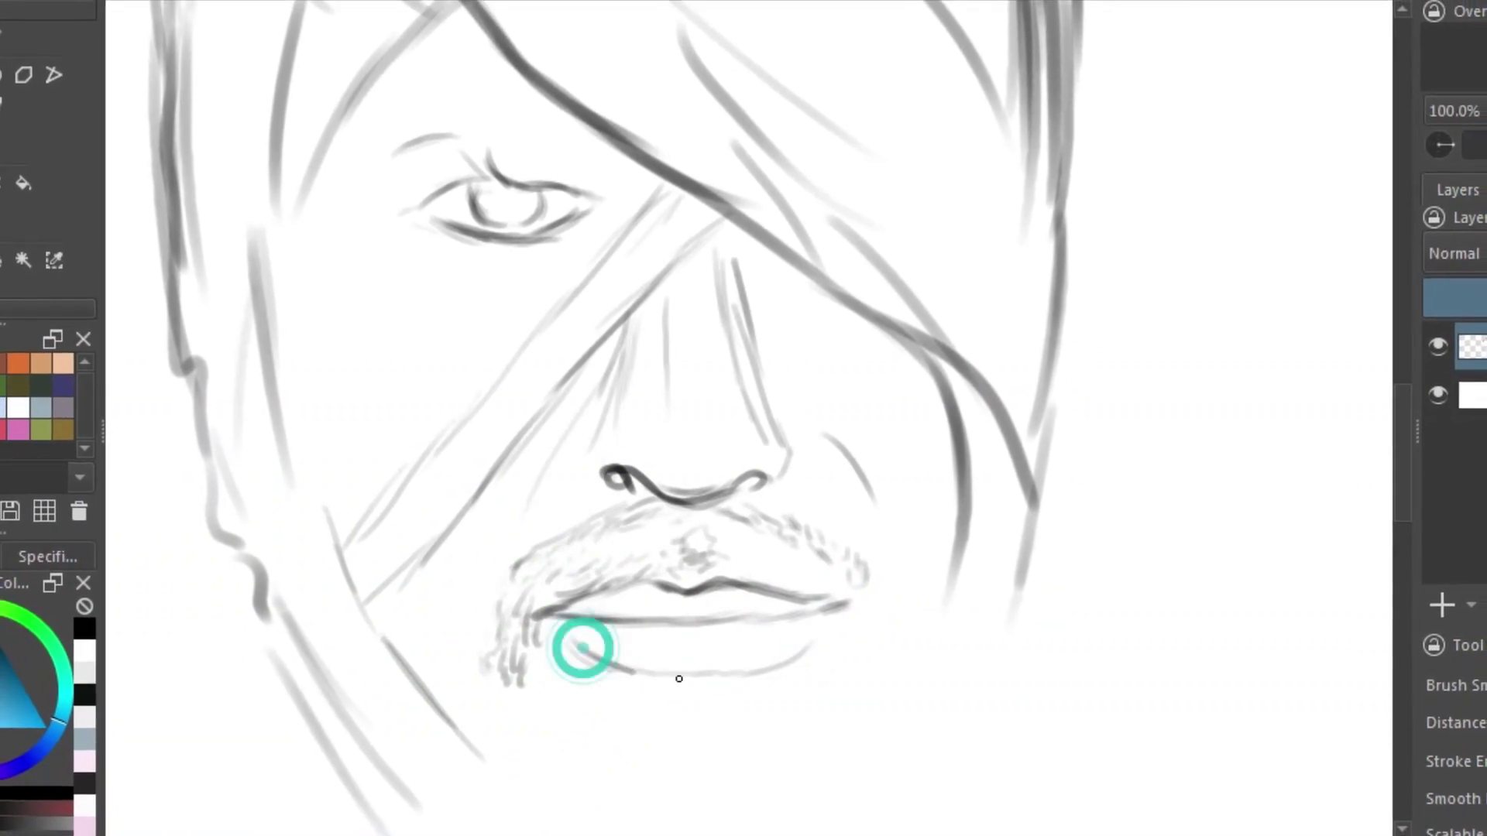
left_click_drag(864, 607, 882, 634)
left_click_drag(935, 556, 900, 646)
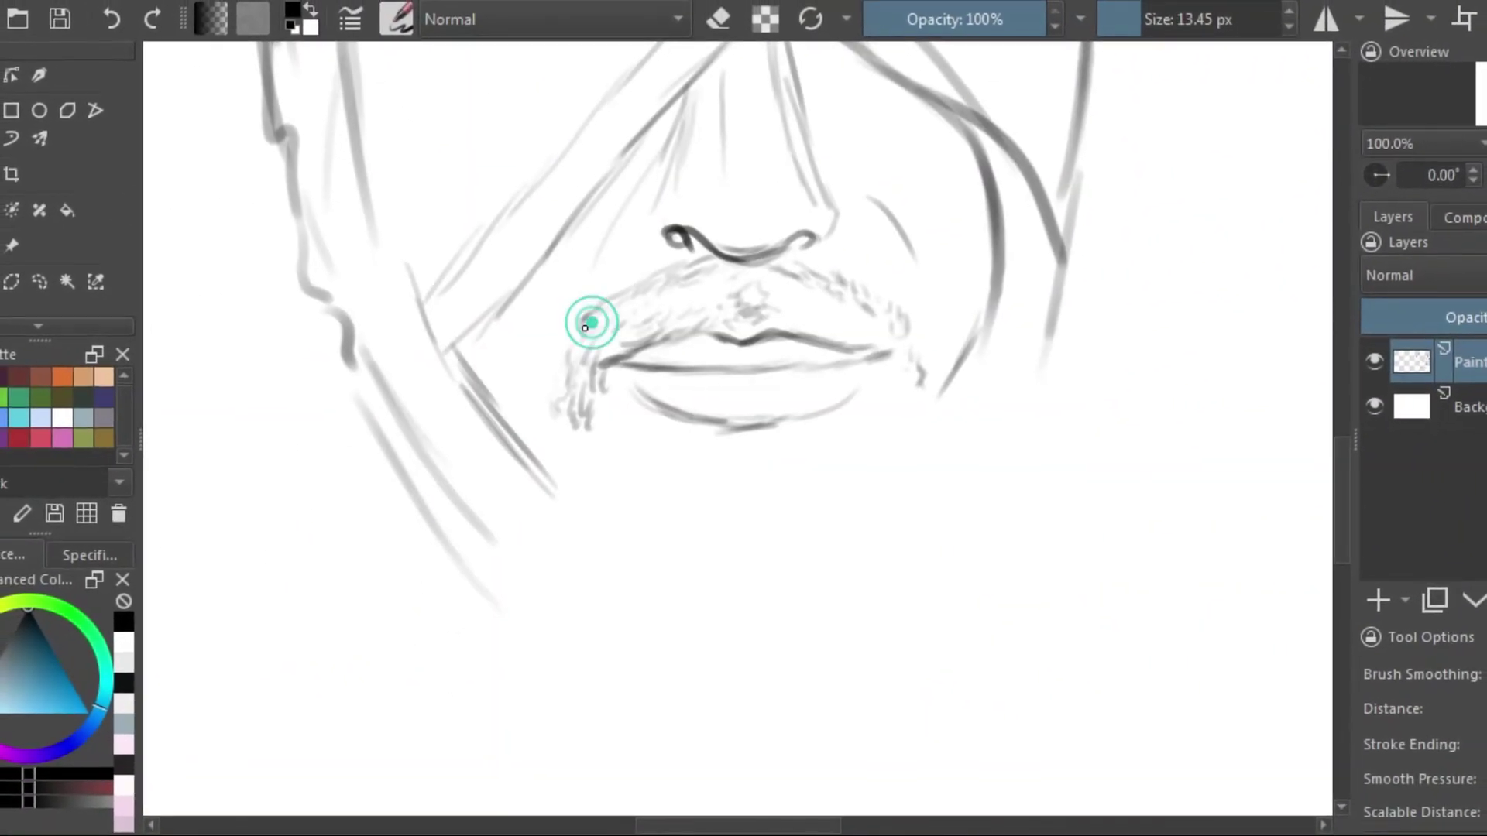
Thicken the moustache hairs, draw the right jawline, and sketch the small beard patch below the lower lip
left_click_drag(585, 329, 569, 342)
left_click_drag(738, 297, 764, 294)
left_click_drag(962, 359, 861, 487)
mouse_move(728, 443)
left_mouse_down()
mouse_move(712, 468)
mouse_move(783, 482)
mouse_move(681, 504)
left_mouse_up()
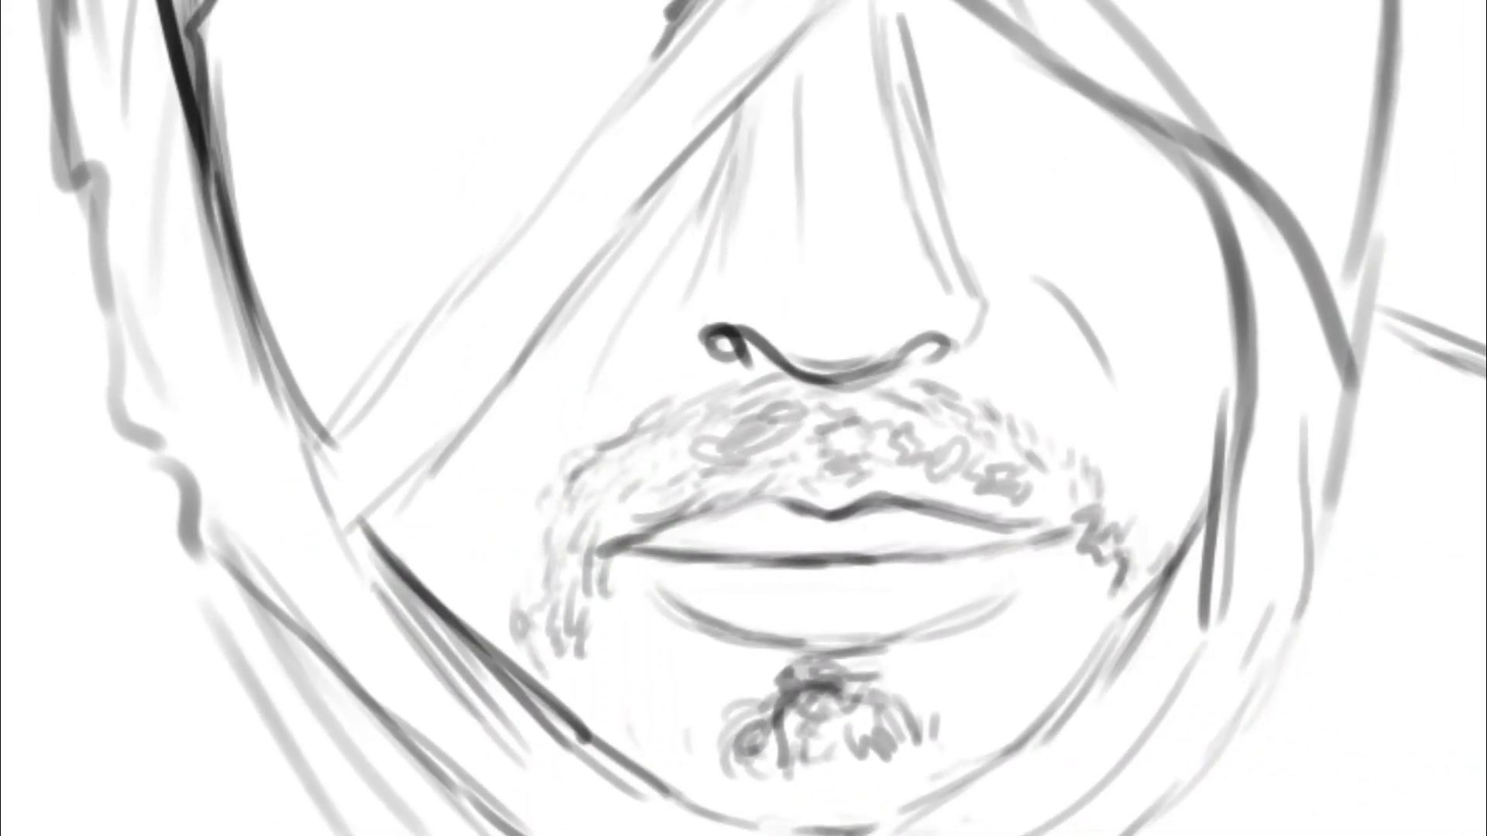
scroll(813, 406, "down", 1)
mouse_move(368, 408)
left_mouse_down()
mouse_move(426, 393)
mouse_move(121, 502)
left_mouse_up()
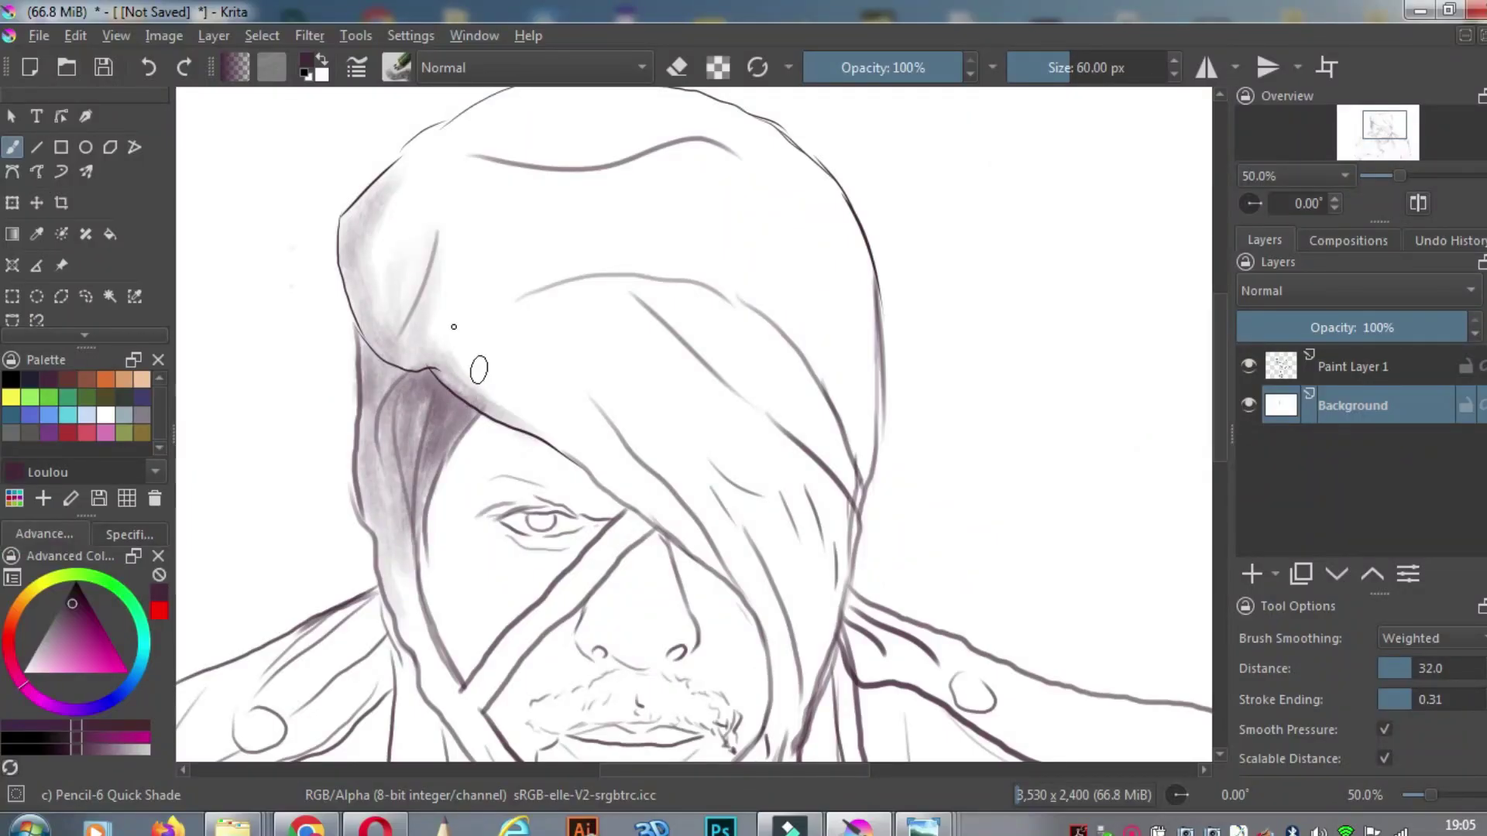
Shade the cloth beside the left cheek, then tone the cheek and eye area, enlarging the brush to 112.35 px
mouse_move(403, 378)
left_mouse_down()
mouse_move(384, 542)
mouse_move(422, 646)
mouse_move(455, 684)
left_mouse_up()
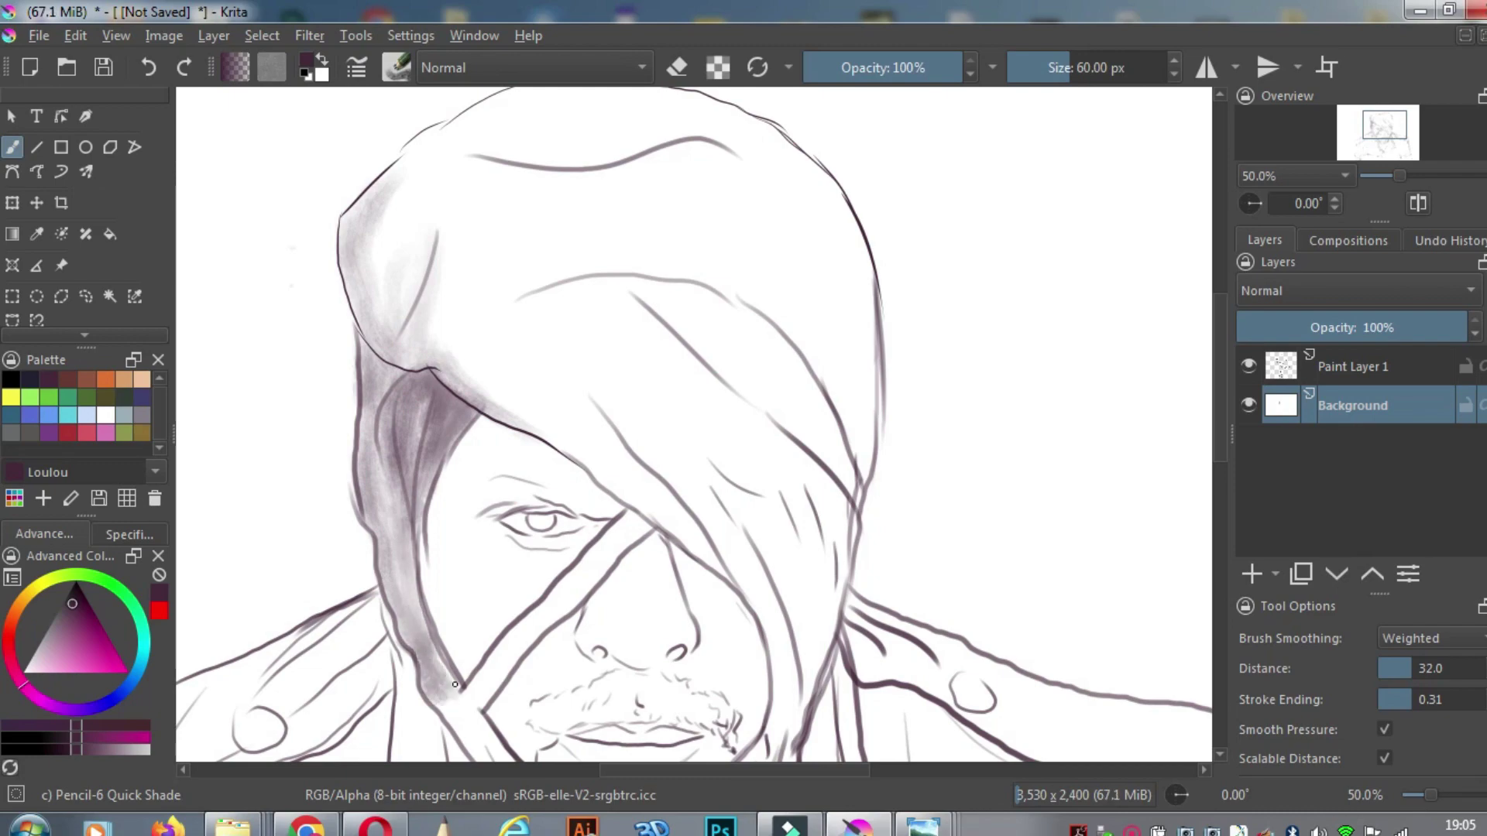
mouse_move(401, 484)
left_mouse_down()
mouse_move(419, 608)
mouse_move(472, 642)
left_mouse_up()
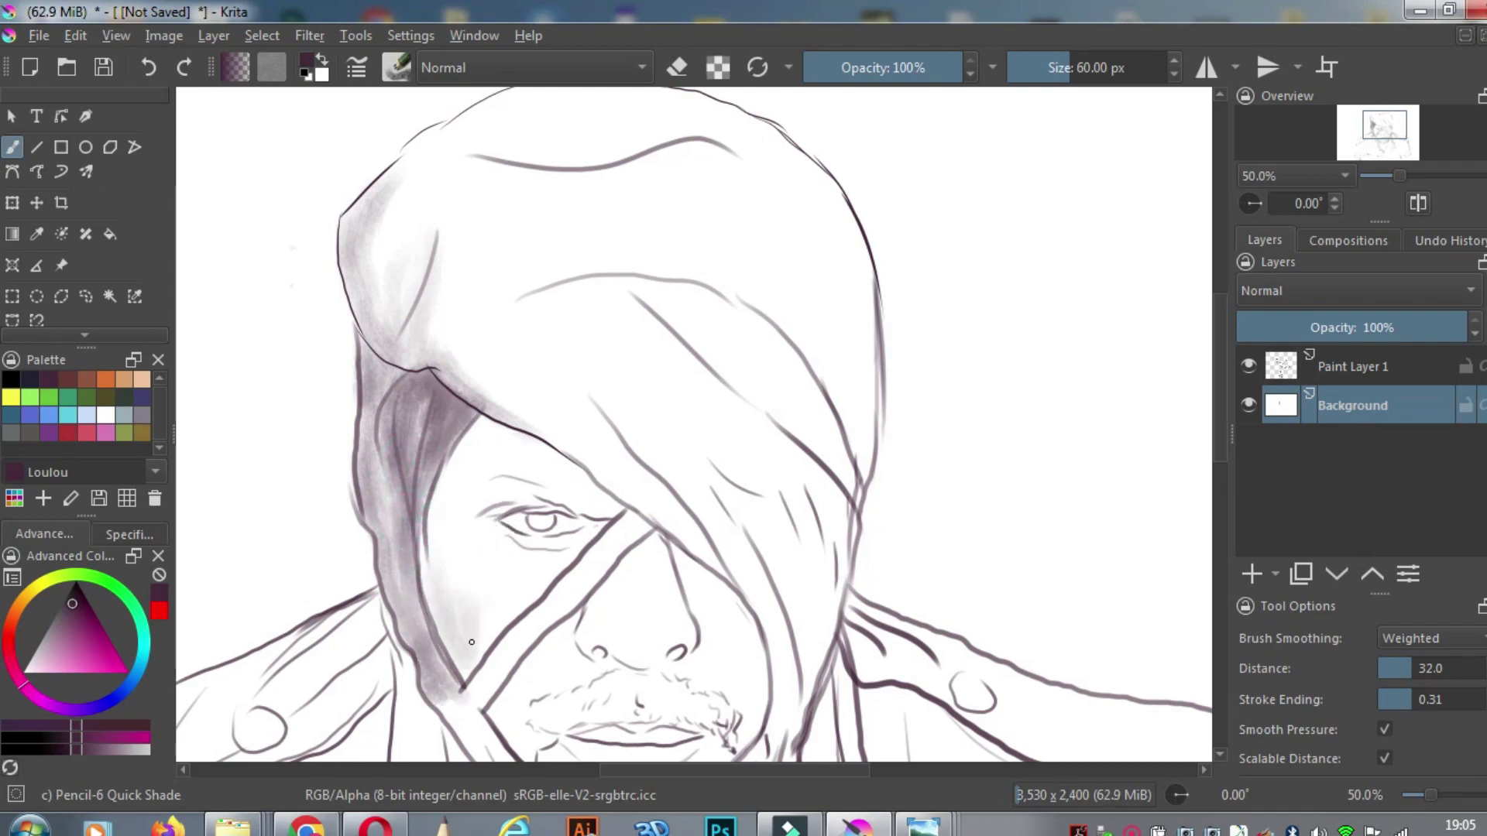
left_click_drag(488, 491, 615, 515)
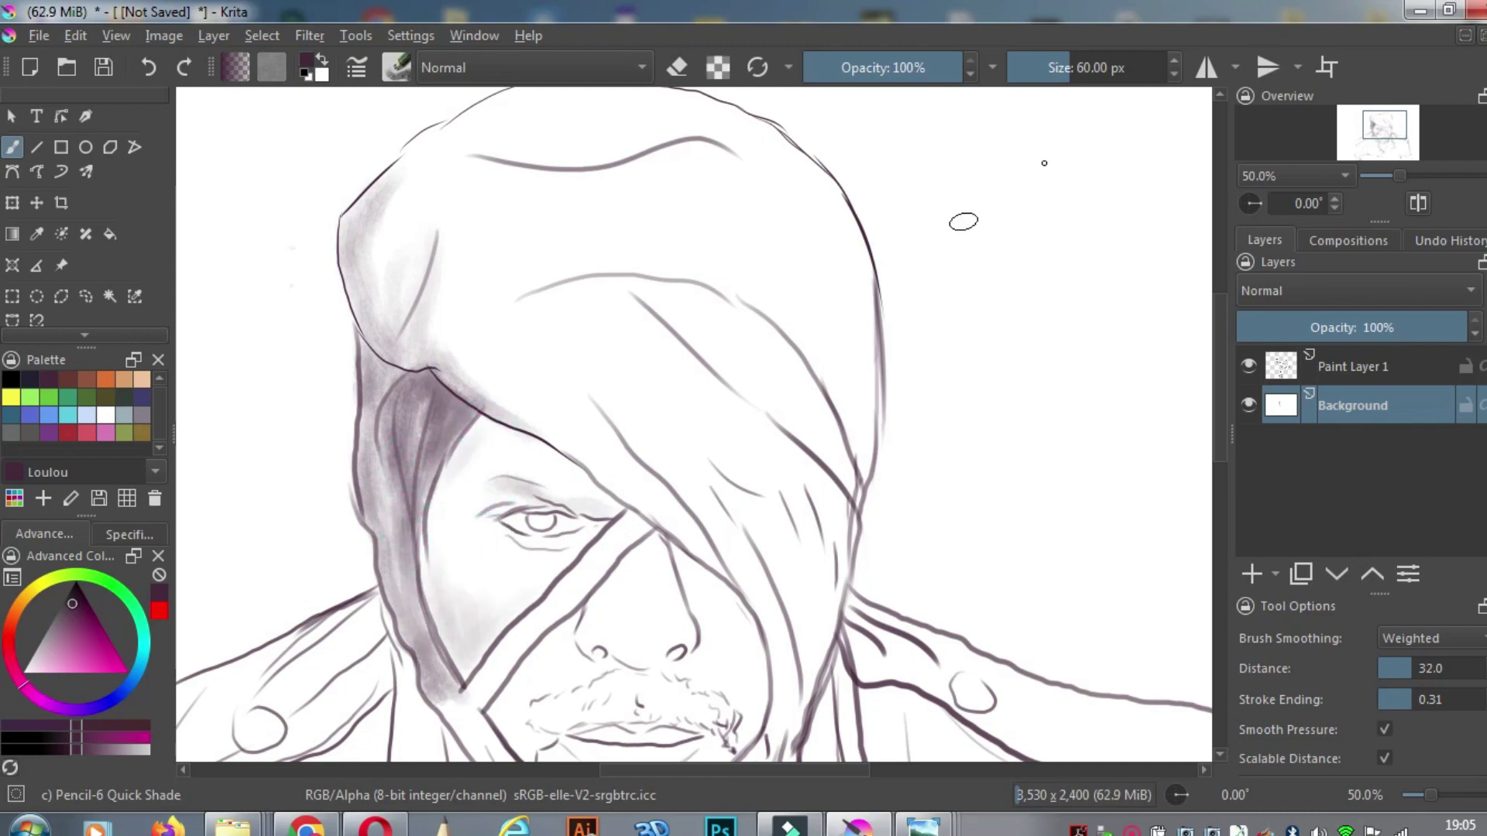
left_click(1084, 68)
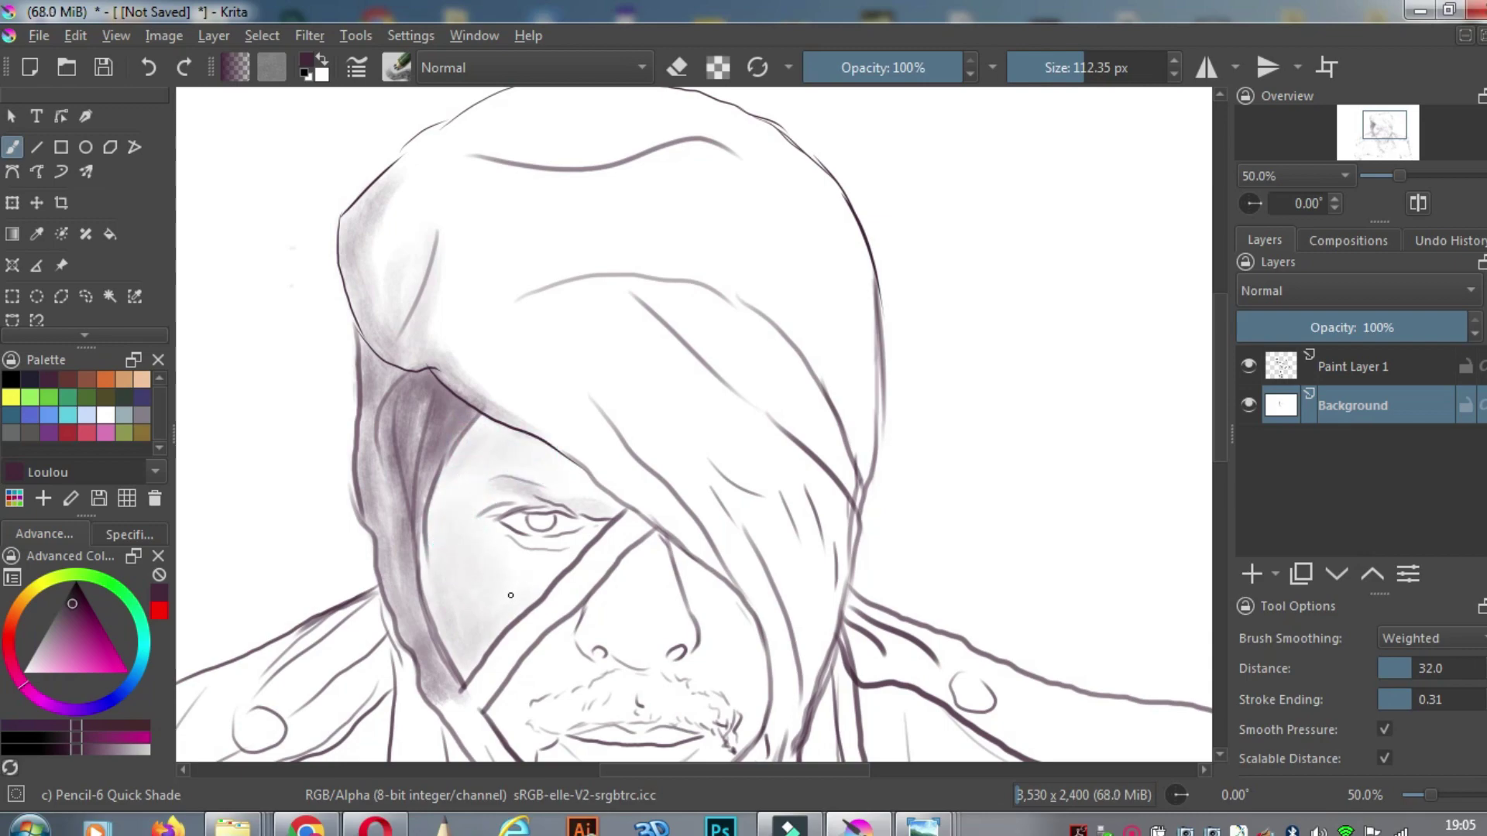
left_click(1082, 70)
mouse_move(601, 522)
left_mouse_down()
mouse_move(549, 504)
mouse_move(559, 563)
left_mouse_up()
Shade the headwrap's lower edge and folds, the nose and the moustache area with a 60.07 px brush
left_click(1070, 69)
left_click_drag(537, 425, 671, 529)
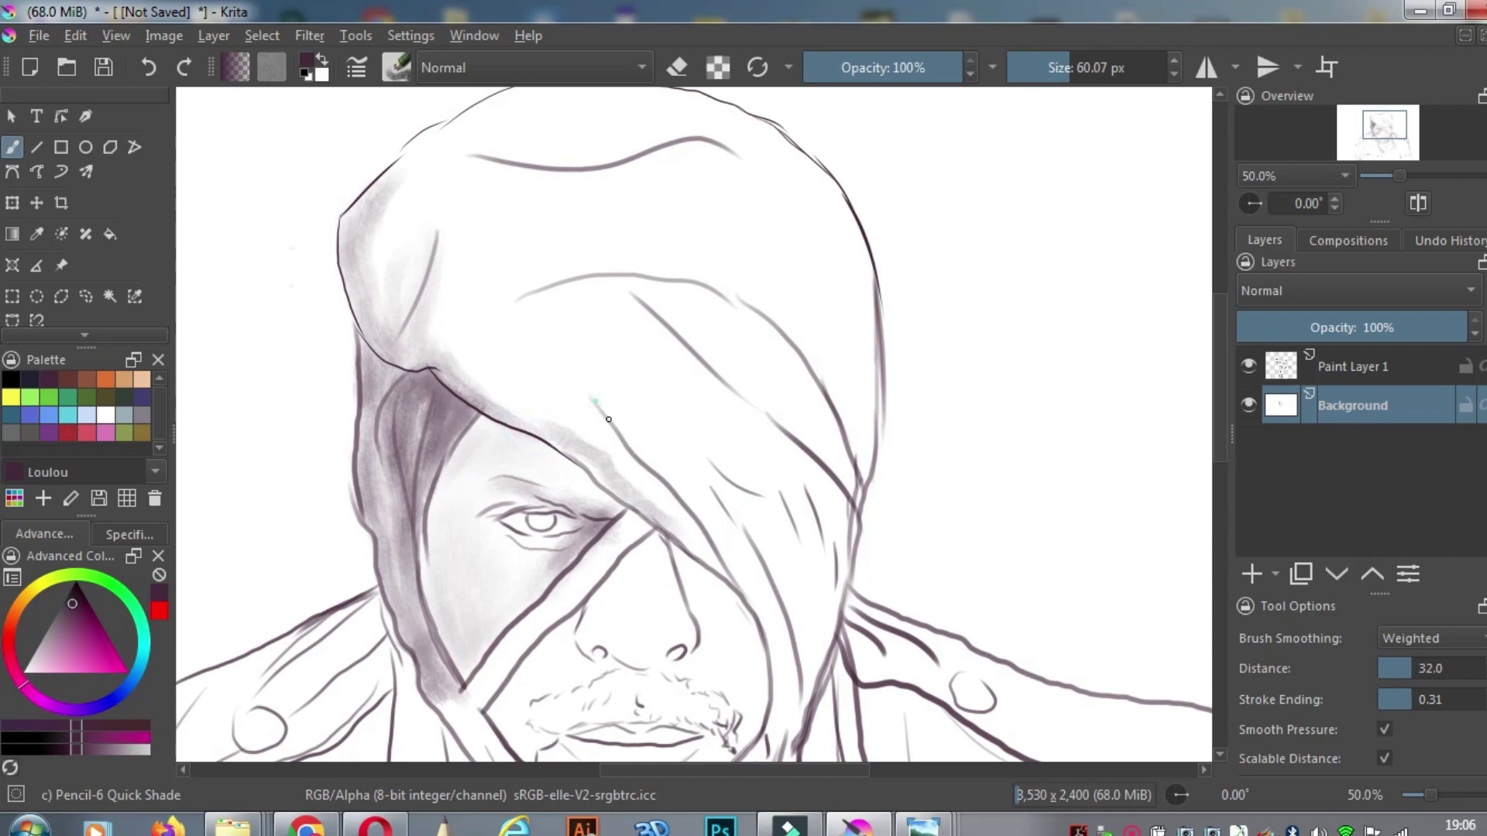
left_click_drag(620, 427, 745, 586)
mouse_move(715, 487)
left_mouse_down()
mouse_move(813, 666)
mouse_move(821, 496)
mouse_move(774, 410)
mouse_move(818, 403)
mouse_move(852, 434)
mouse_move(826, 359)
mouse_move(860, 310)
mouse_move(782, 406)
left_mouse_up()
mouse_move(573, 612)
left_mouse_down()
mouse_move(664, 531)
mouse_move(758, 691)
left_mouse_up()
mouse_move(737, 608)
left_mouse_down()
mouse_move(805, 480)
mouse_move(836, 542)
mouse_move(848, 511)
mouse_move(777, 378)
mouse_move(677, 292)
mouse_move(783, 364)
left_mouse_up()
key("minus")
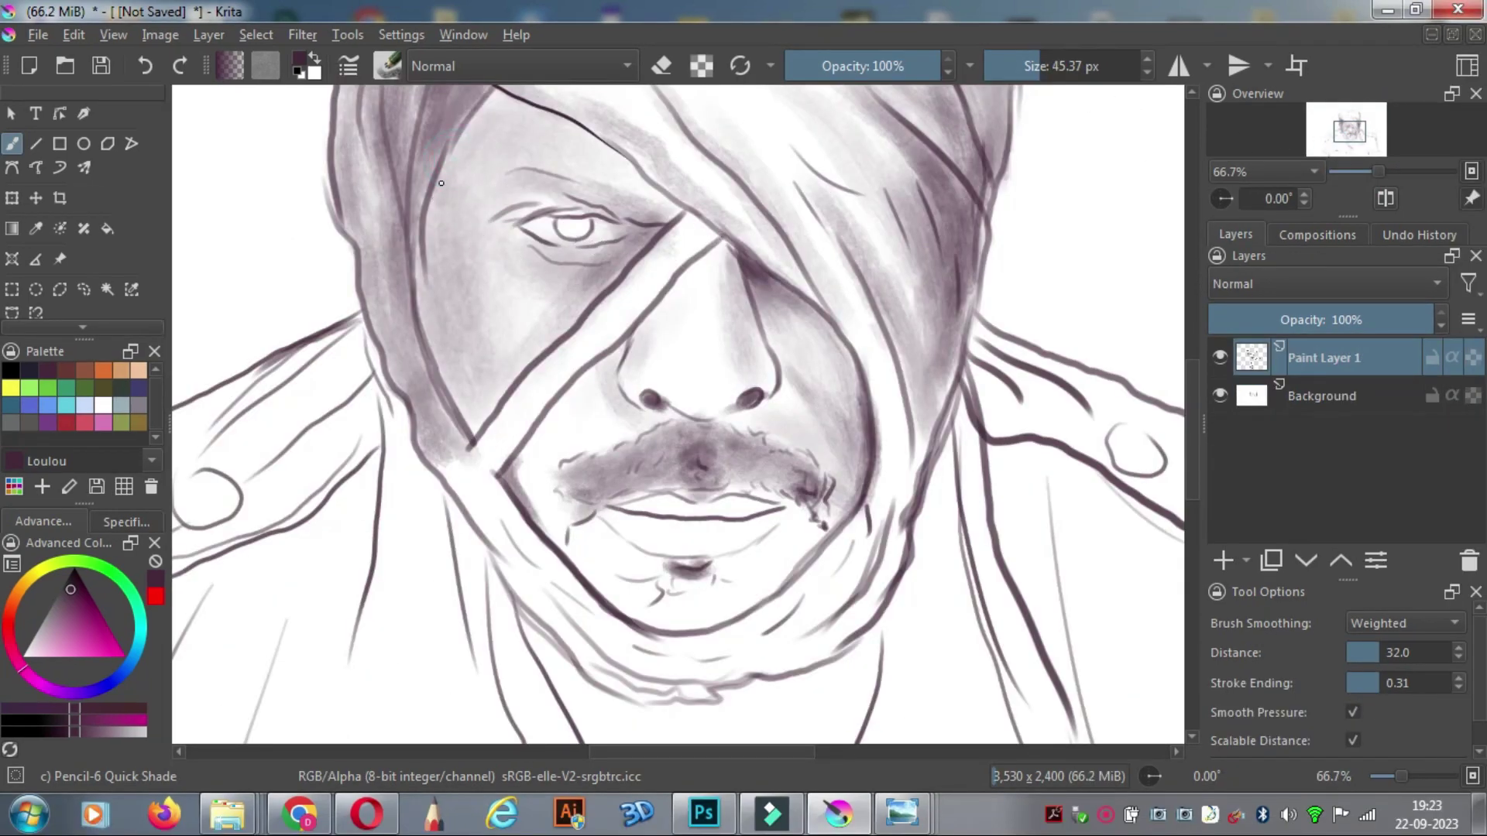
Deepen the shading along the left cheek and both strap edges, and tone the skin around the lower lip and chin
mouse_move(440, 183)
left_mouse_down()
mouse_move(428, 275)
mouse_move(469, 132)
mouse_move(418, 288)
mouse_move(461, 410)
mouse_move(446, 332)
left_mouse_up()
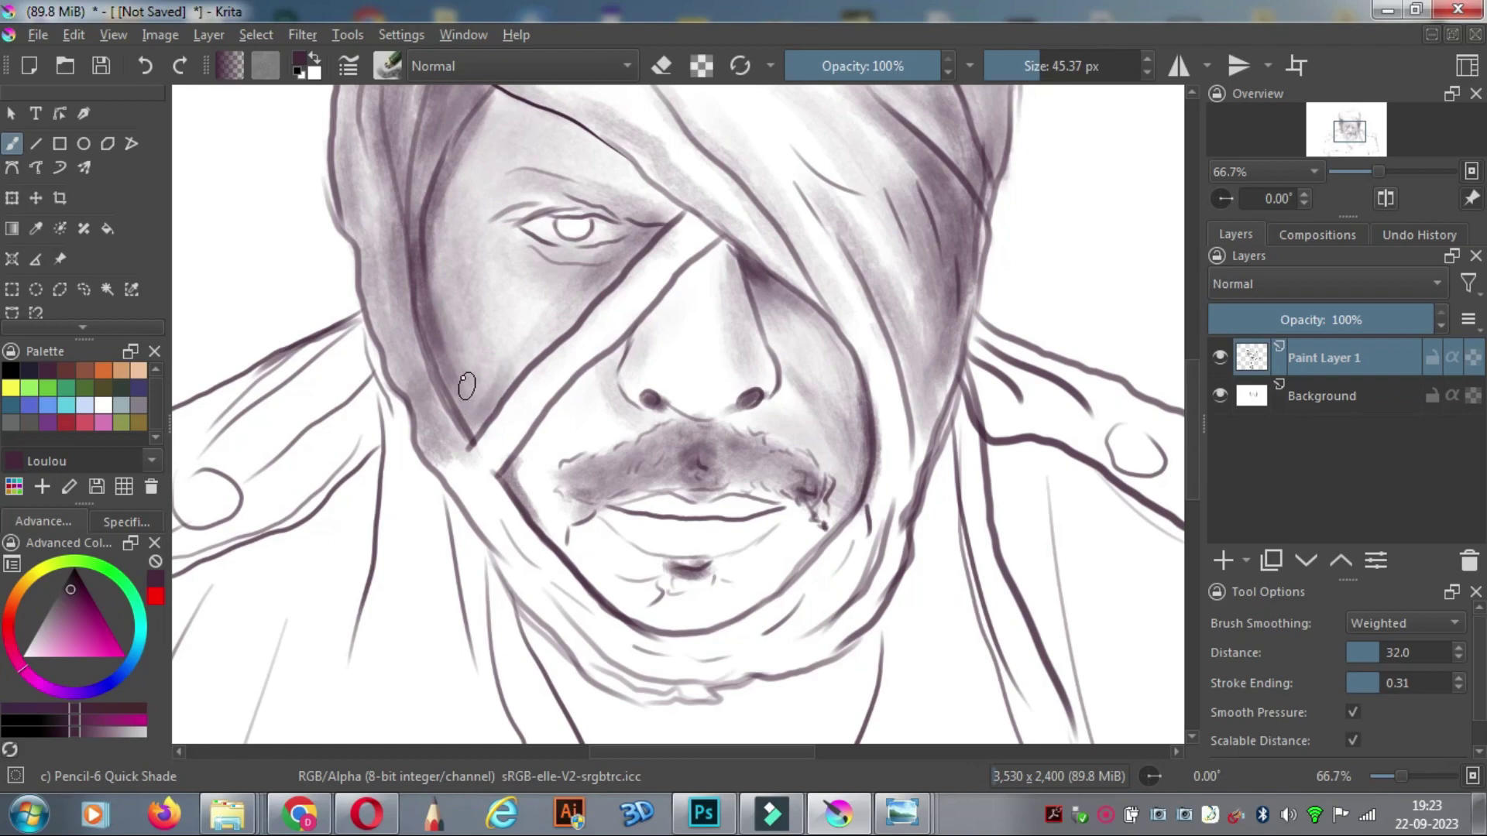
mouse_move(507, 385)
left_mouse_down()
mouse_move(587, 299)
mouse_move(568, 328)
left_mouse_up()
left_click_drag(662, 291, 546, 425)
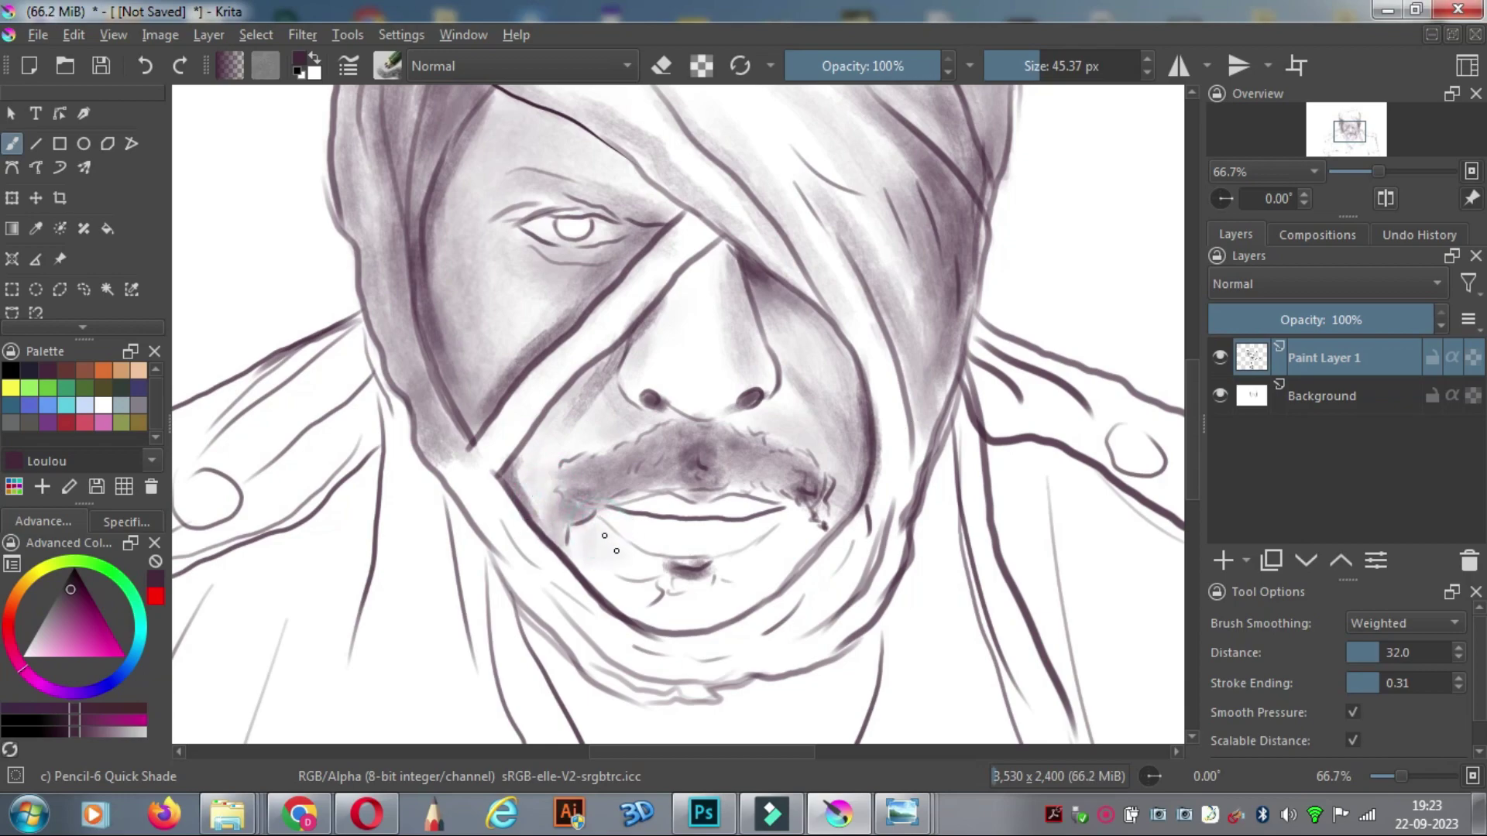
left_click_drag(617, 550, 727, 568)
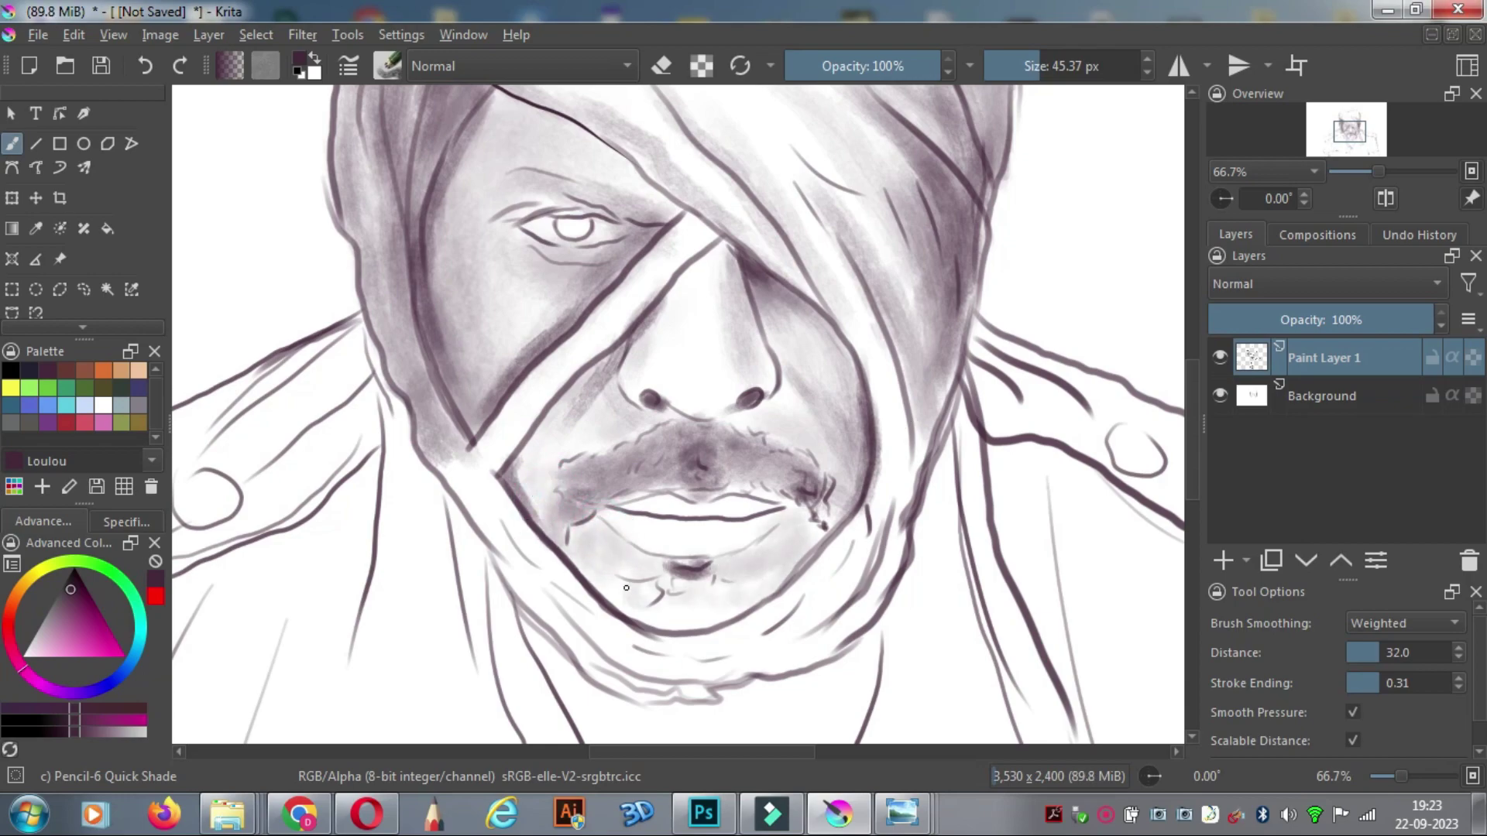
mouse_move(626, 588)
left_mouse_down()
mouse_move(739, 624)
mouse_move(750, 598)
left_mouse_up()
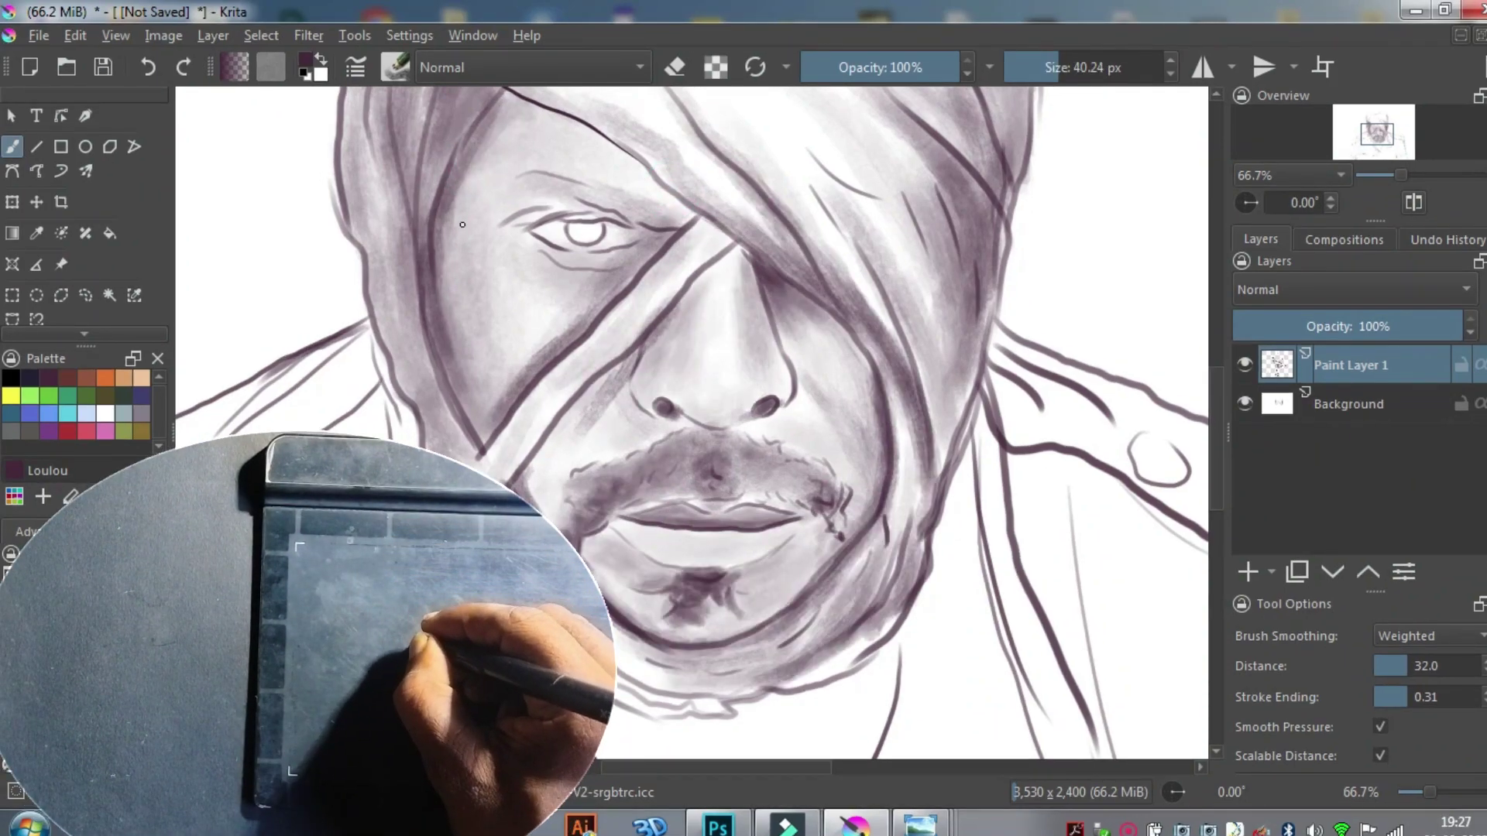
Darken the upper eyelid and the eye's inner corner and shade the under-eye fold with a 23.58 px brush
key("ctrl+plus")
left_click_drag(591, 275, 912, 481)
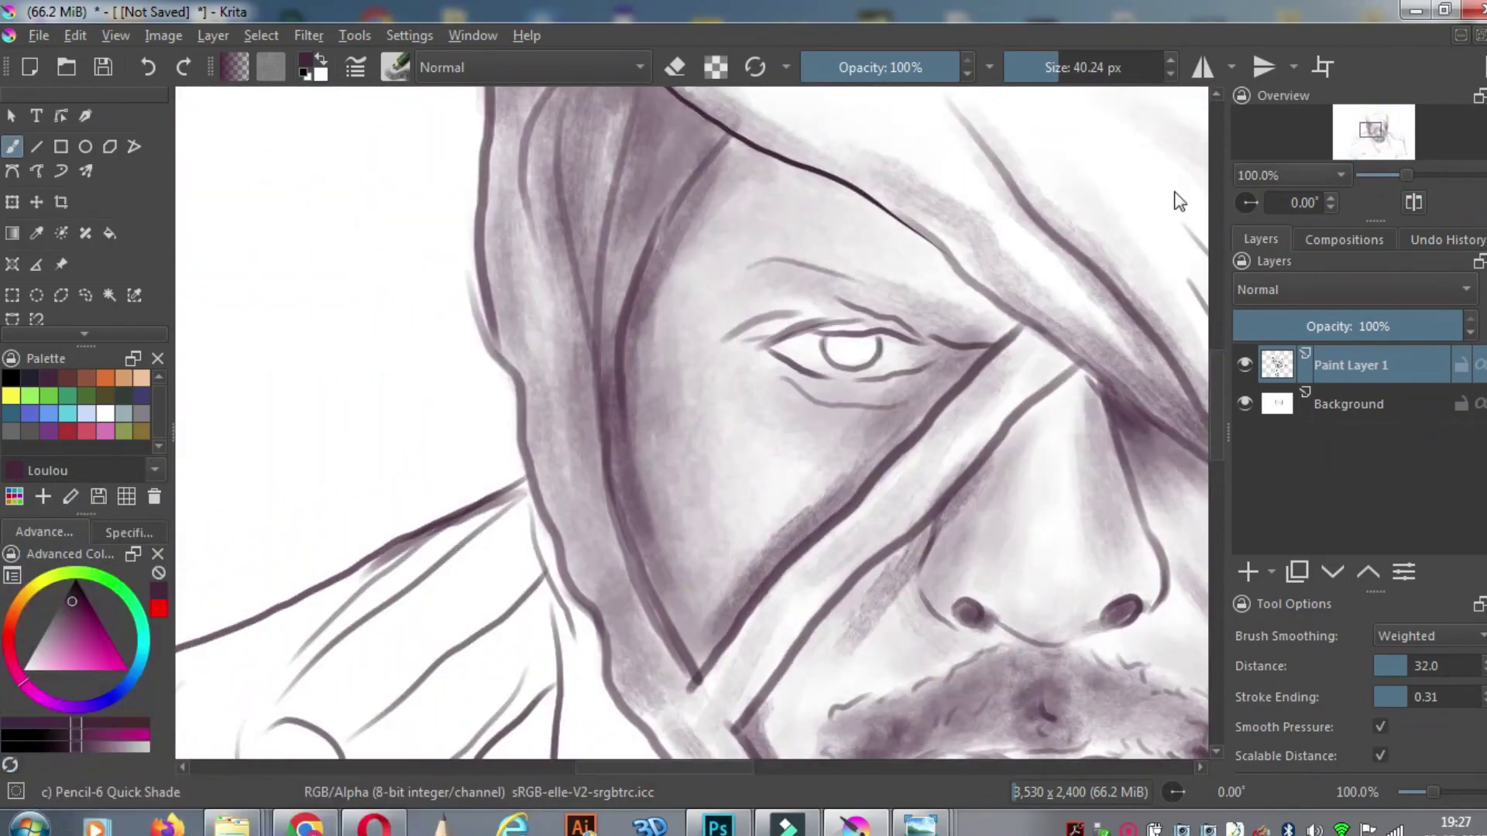
left_click(1049, 70)
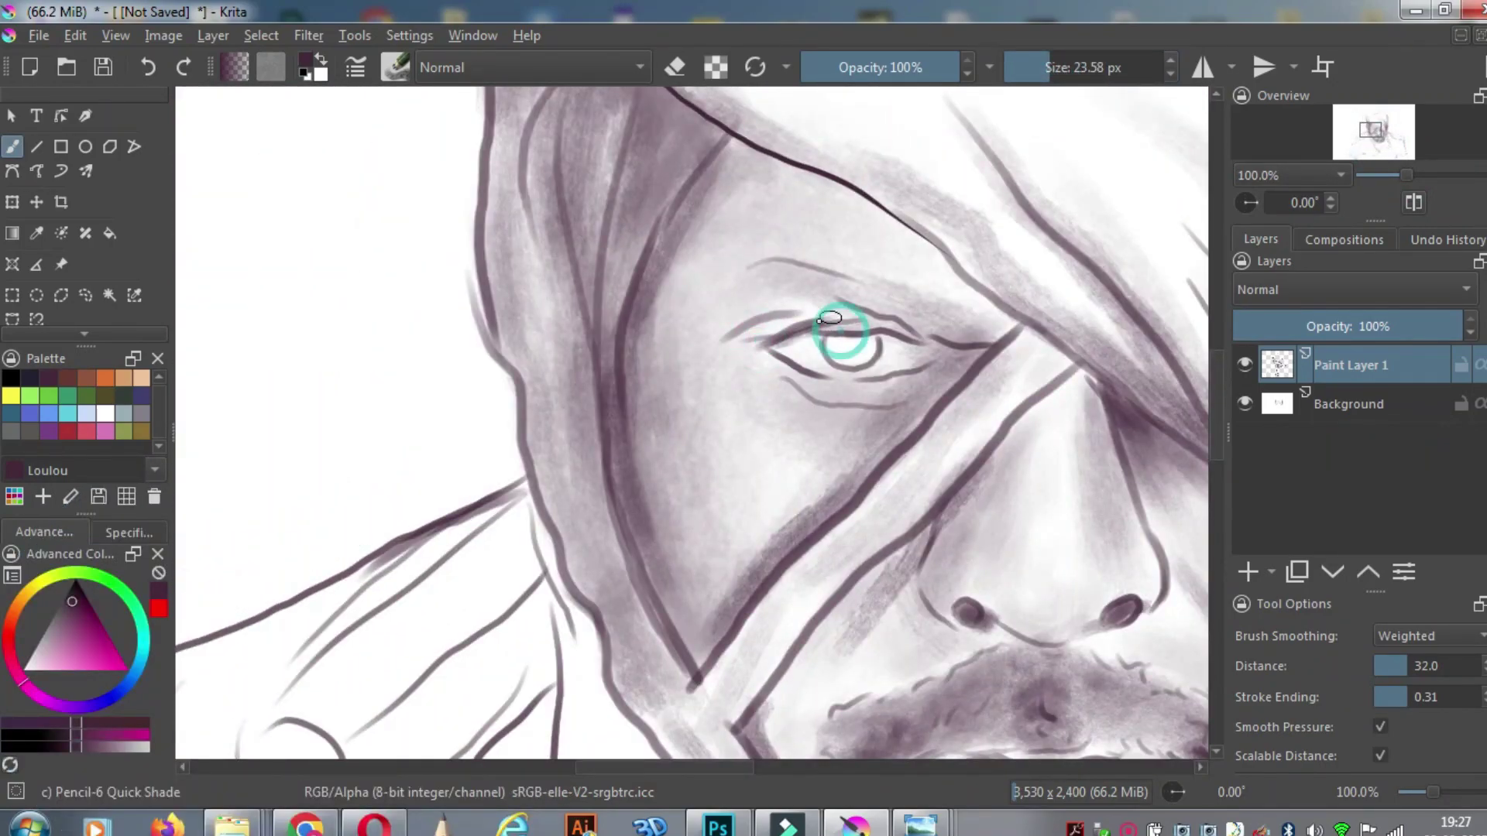
mouse_move(820, 319)
left_mouse_down()
mouse_move(822, 293)
mouse_move(968, 356)
left_mouse_up()
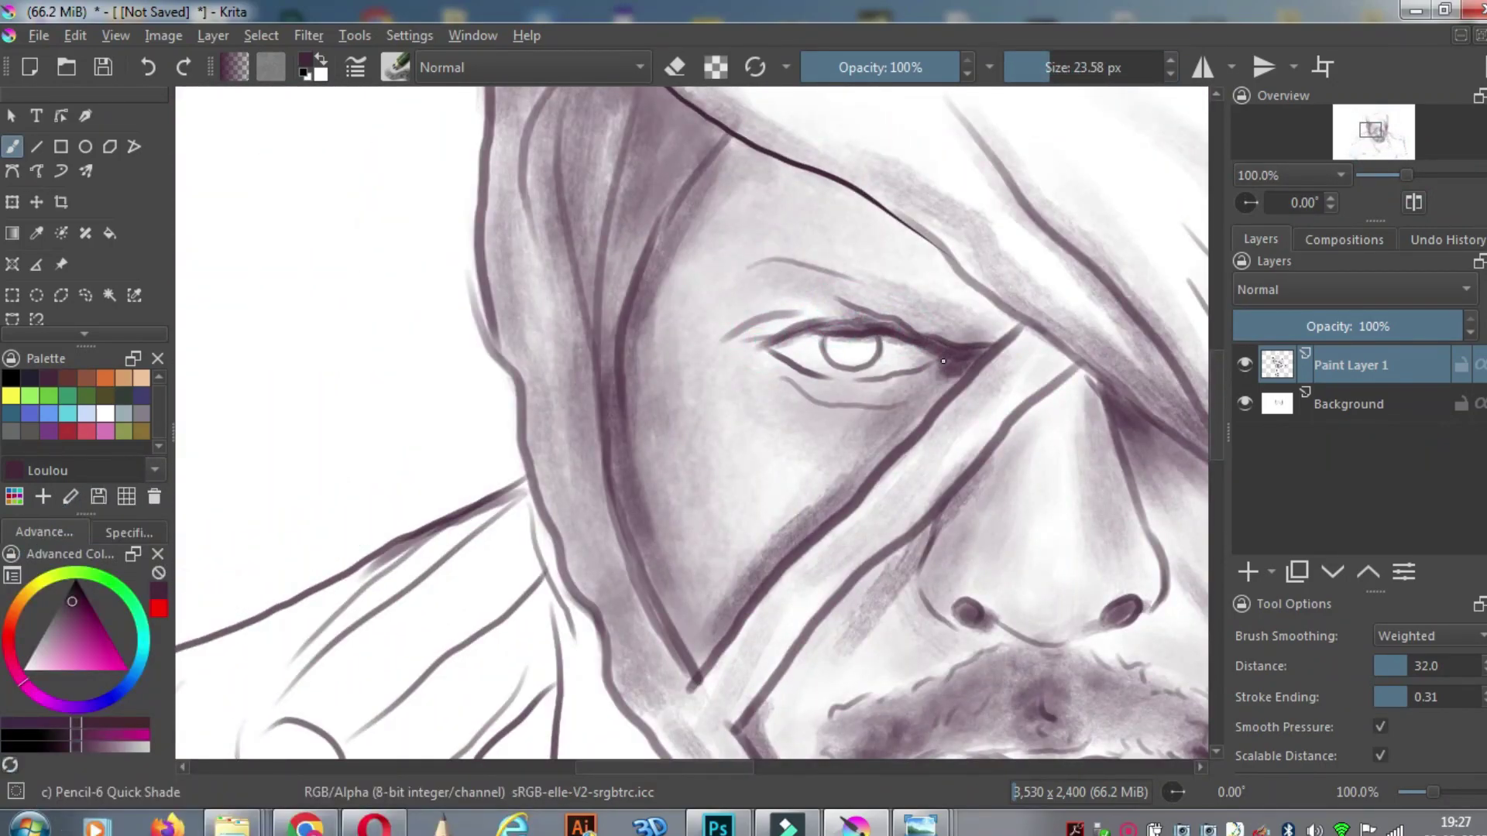
left_click_drag(782, 386, 897, 395)
mouse_move(897, 395)
left_mouse_down()
mouse_move(798, 374)
mouse_move(895, 411)
left_mouse_up()
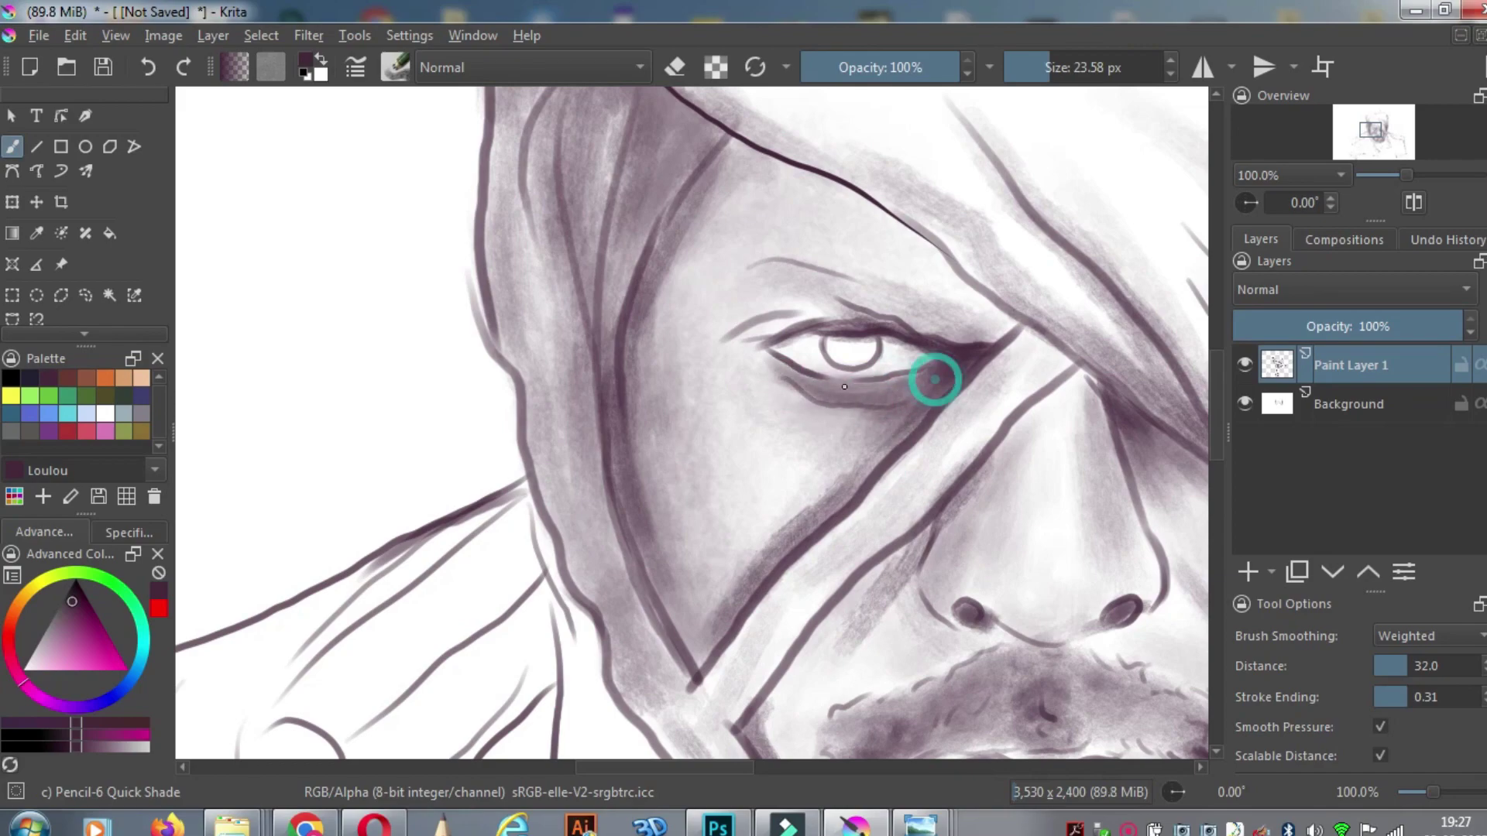
Blend the eyelid and under-eye shading with Blender Basic, and darken the upper lash line and inner corner with Marker Details at 29.14 px
left_click(395, 68)
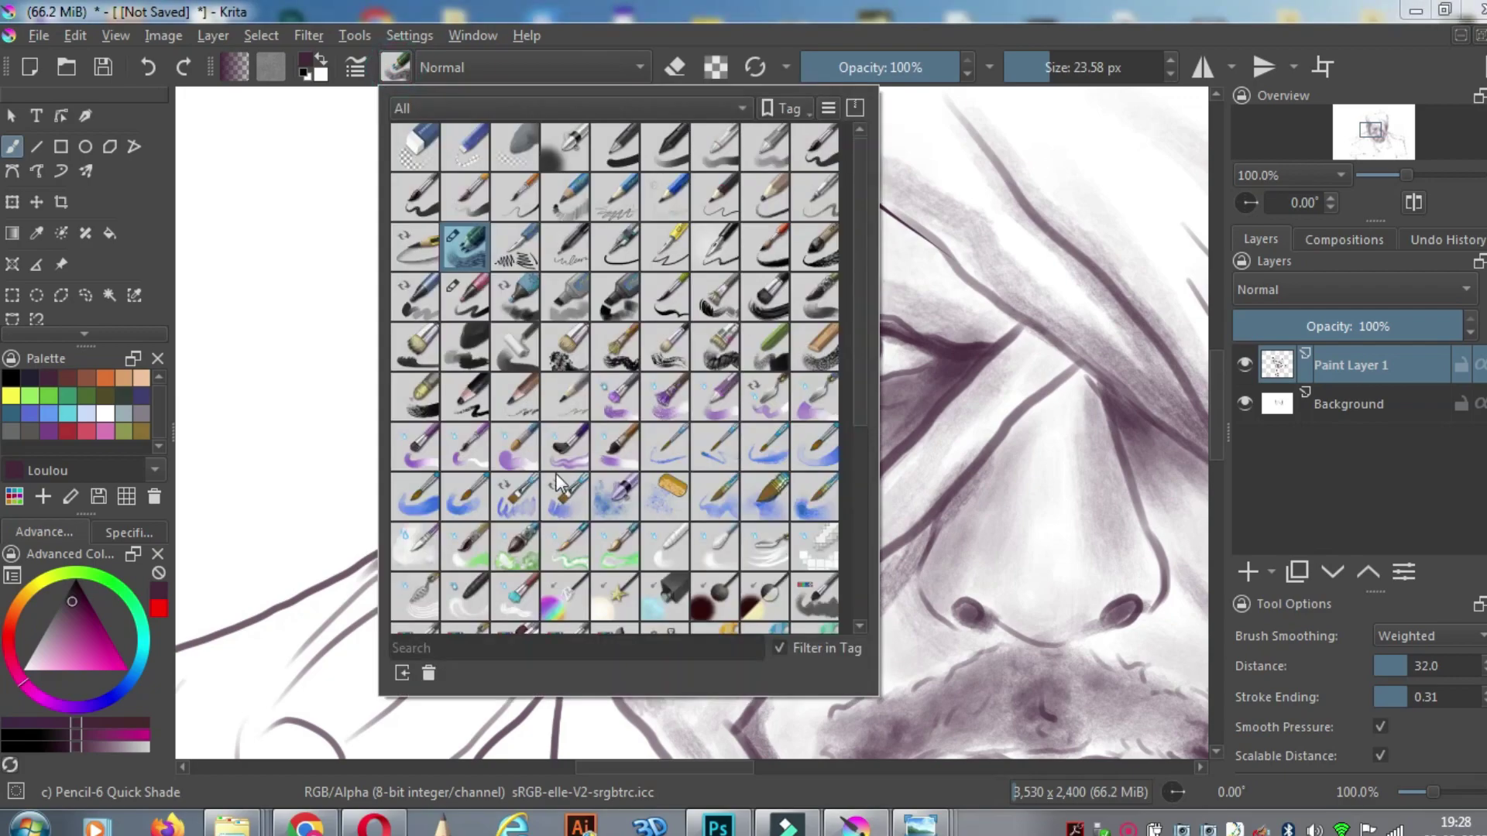
left_click(463, 447)
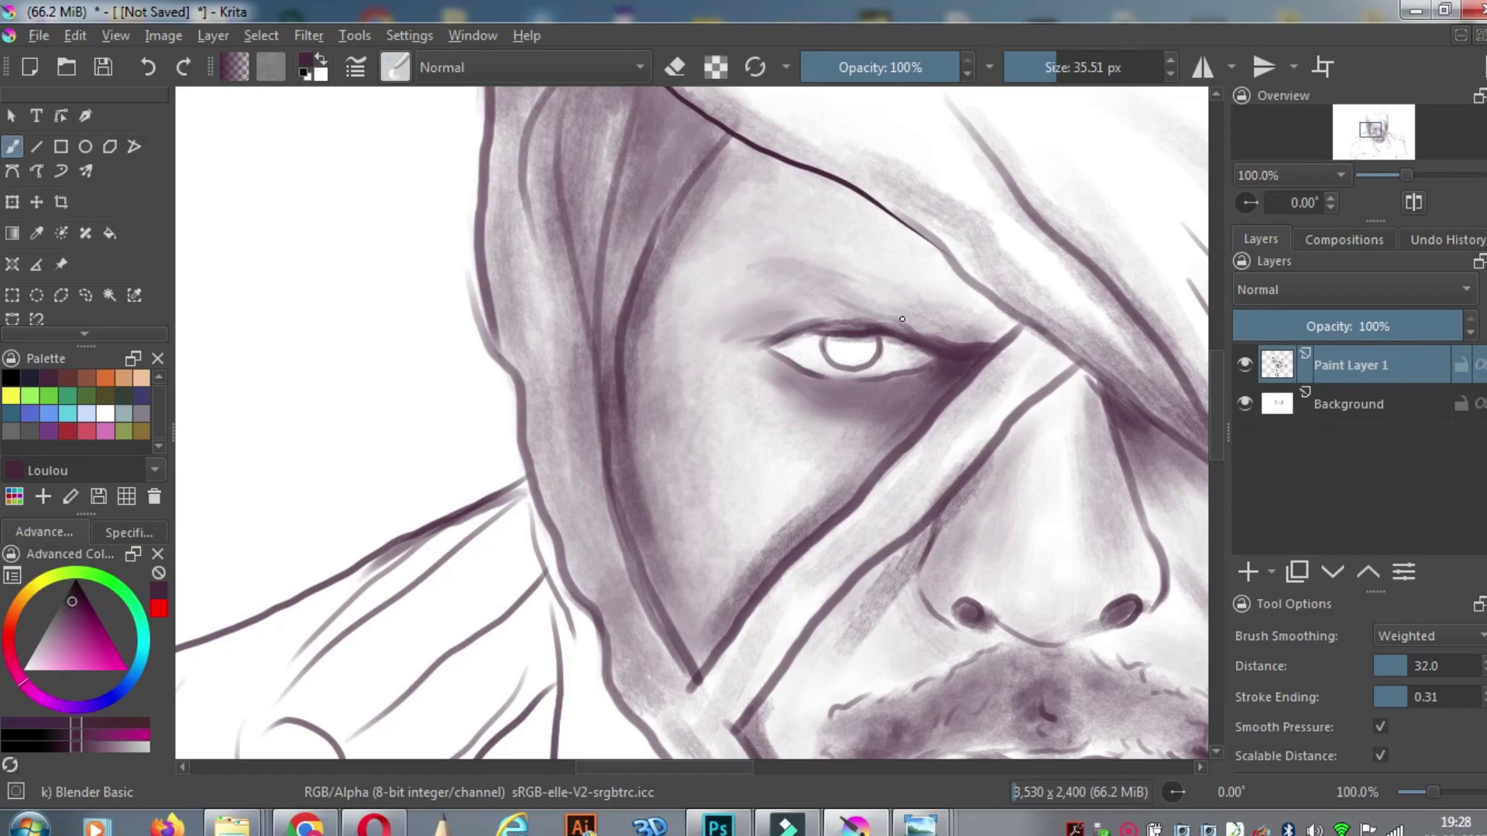
key("F6")
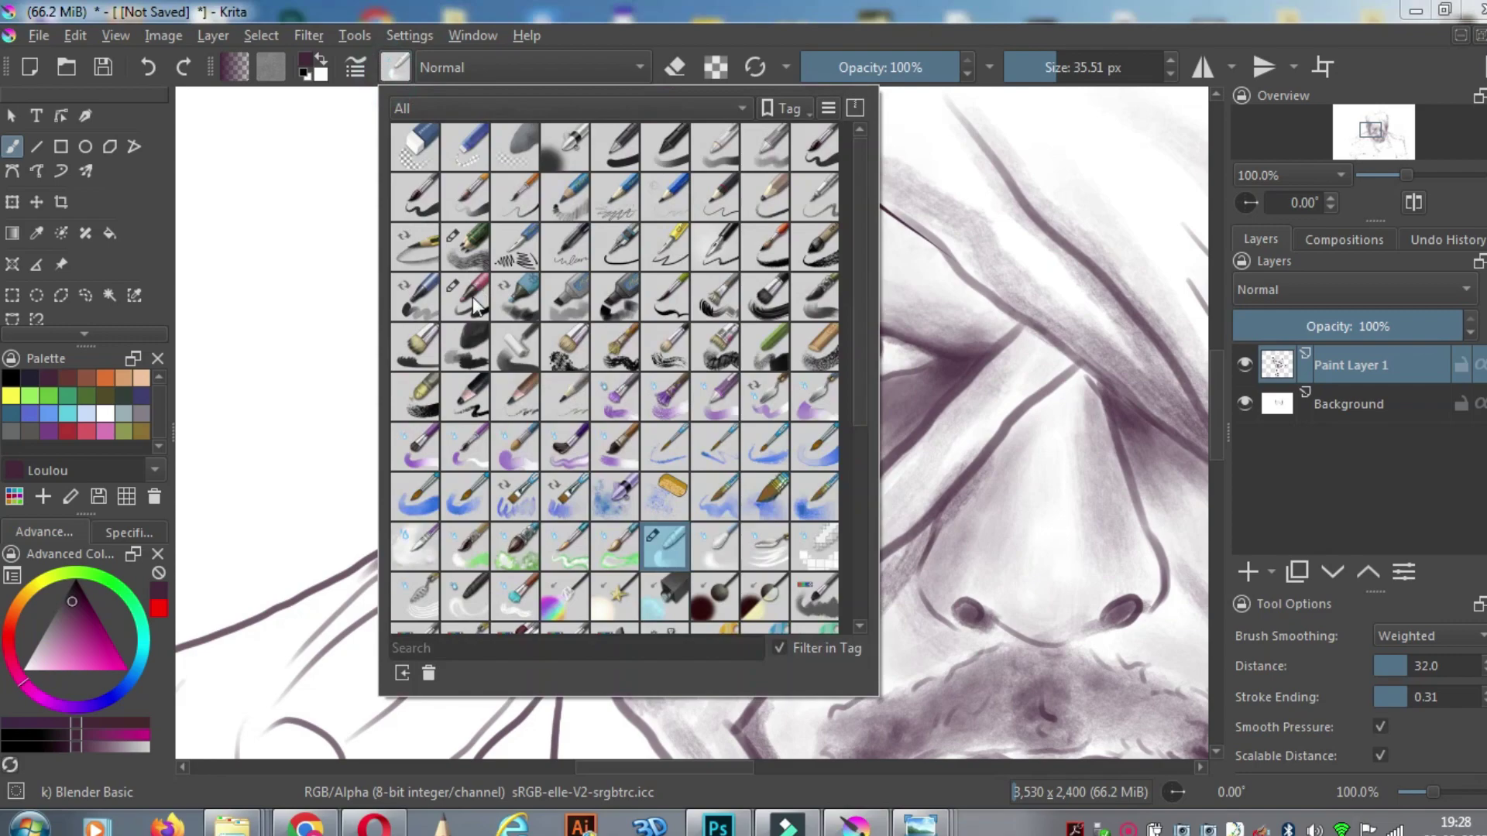
left_click(806, 323)
left_click(1053, 67)
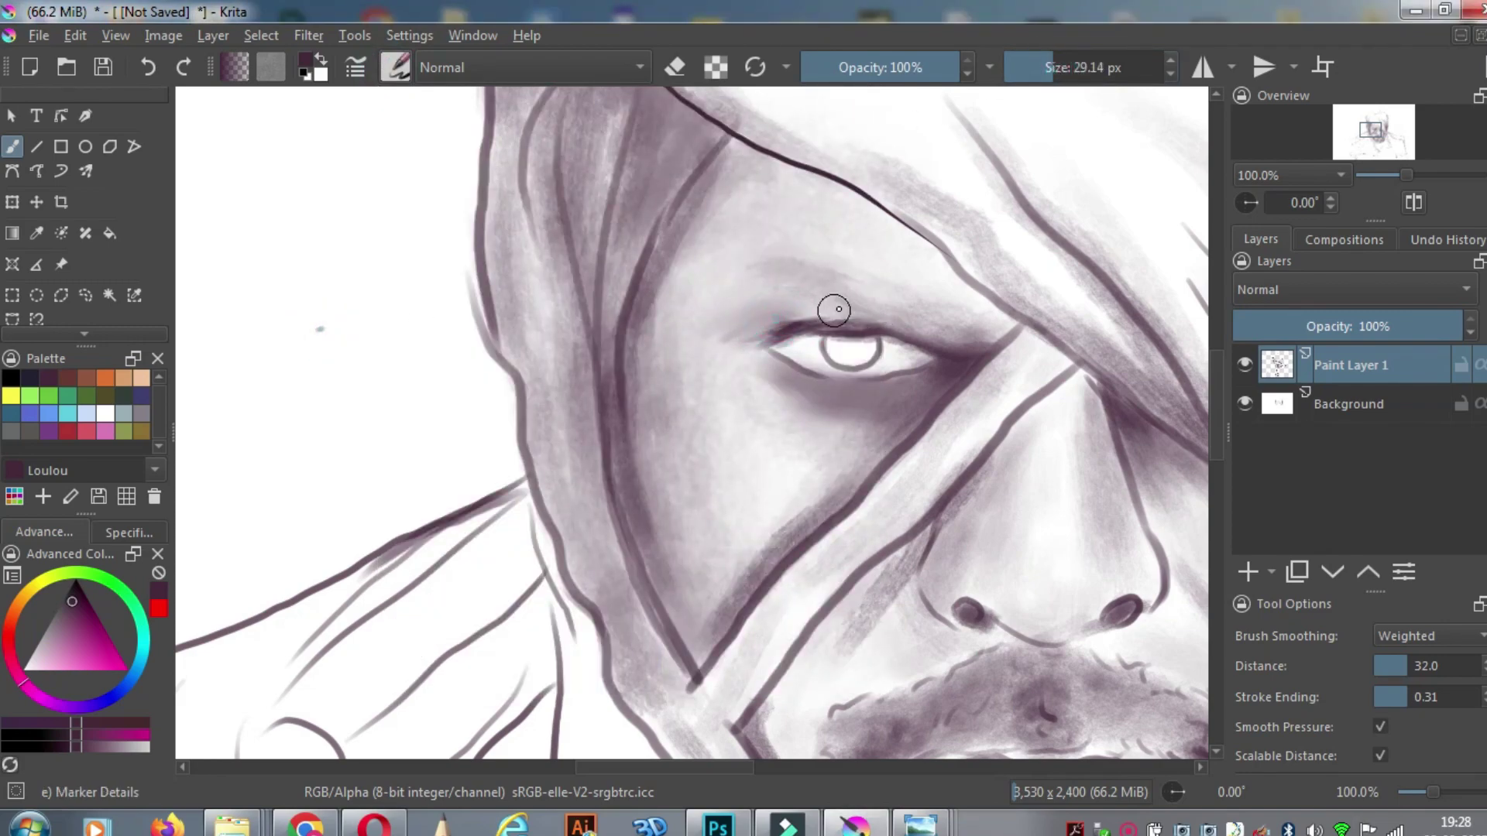
left_click_drag(837, 305, 912, 317)
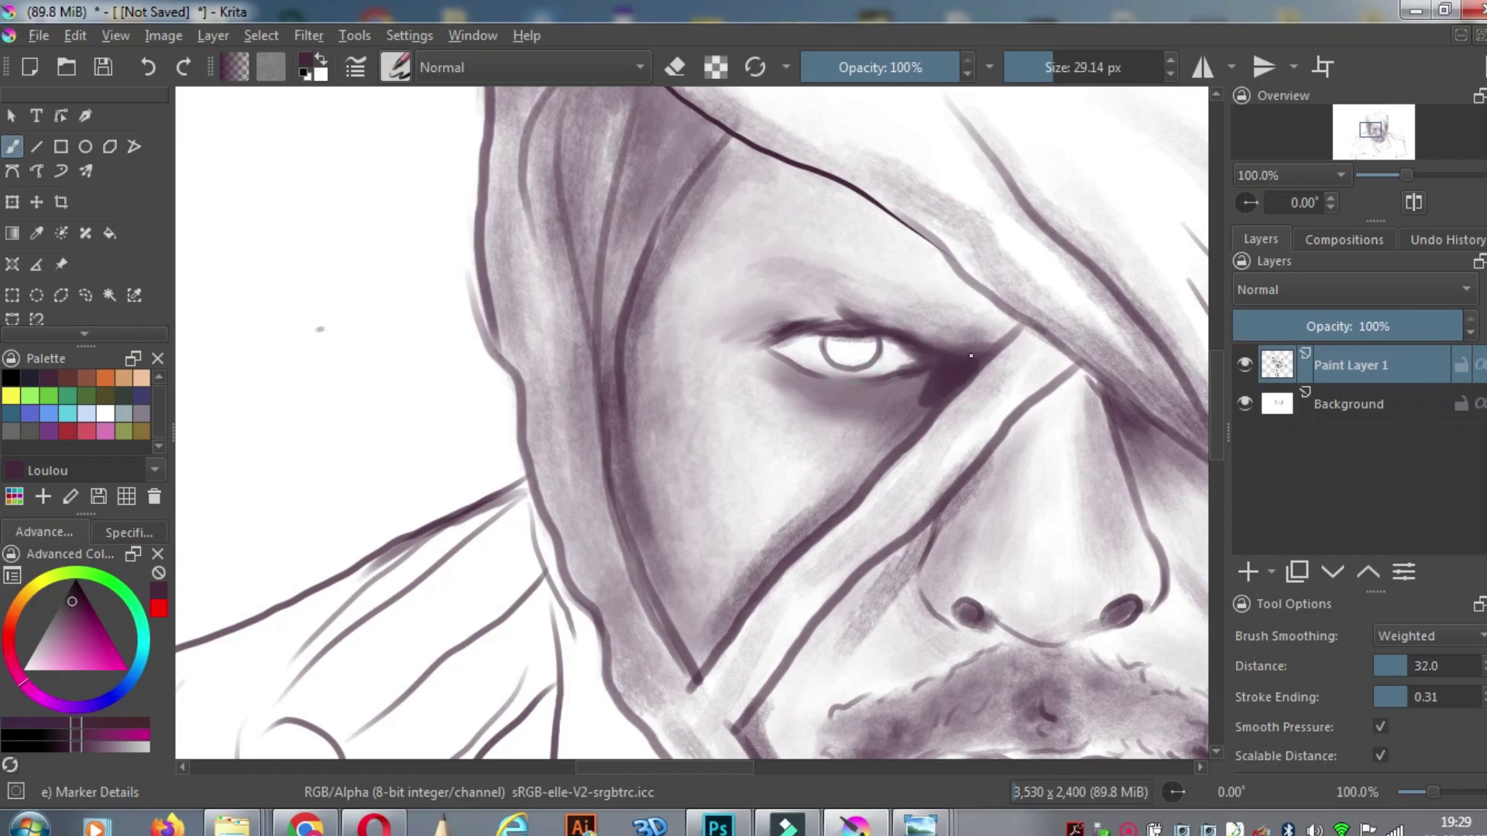
Shade the eyebrow and upper eyelid and fill in the iris using the Pencil-6 Quick Shade brush at 23.58 px
left_click(408, 75)
left_click(472, 253)
left_click(322, 327)
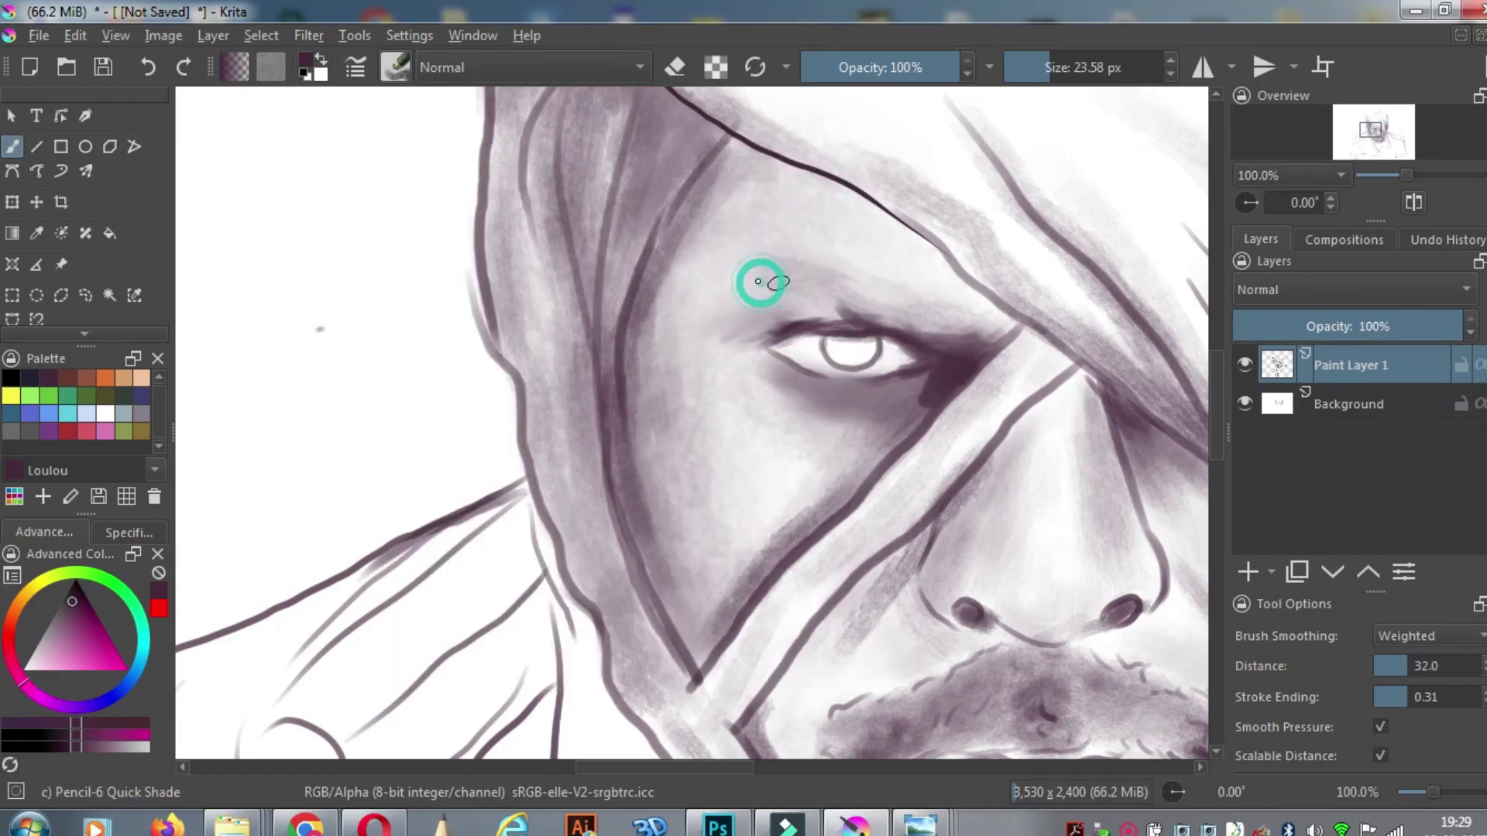
left_click_drag(805, 269, 732, 302)
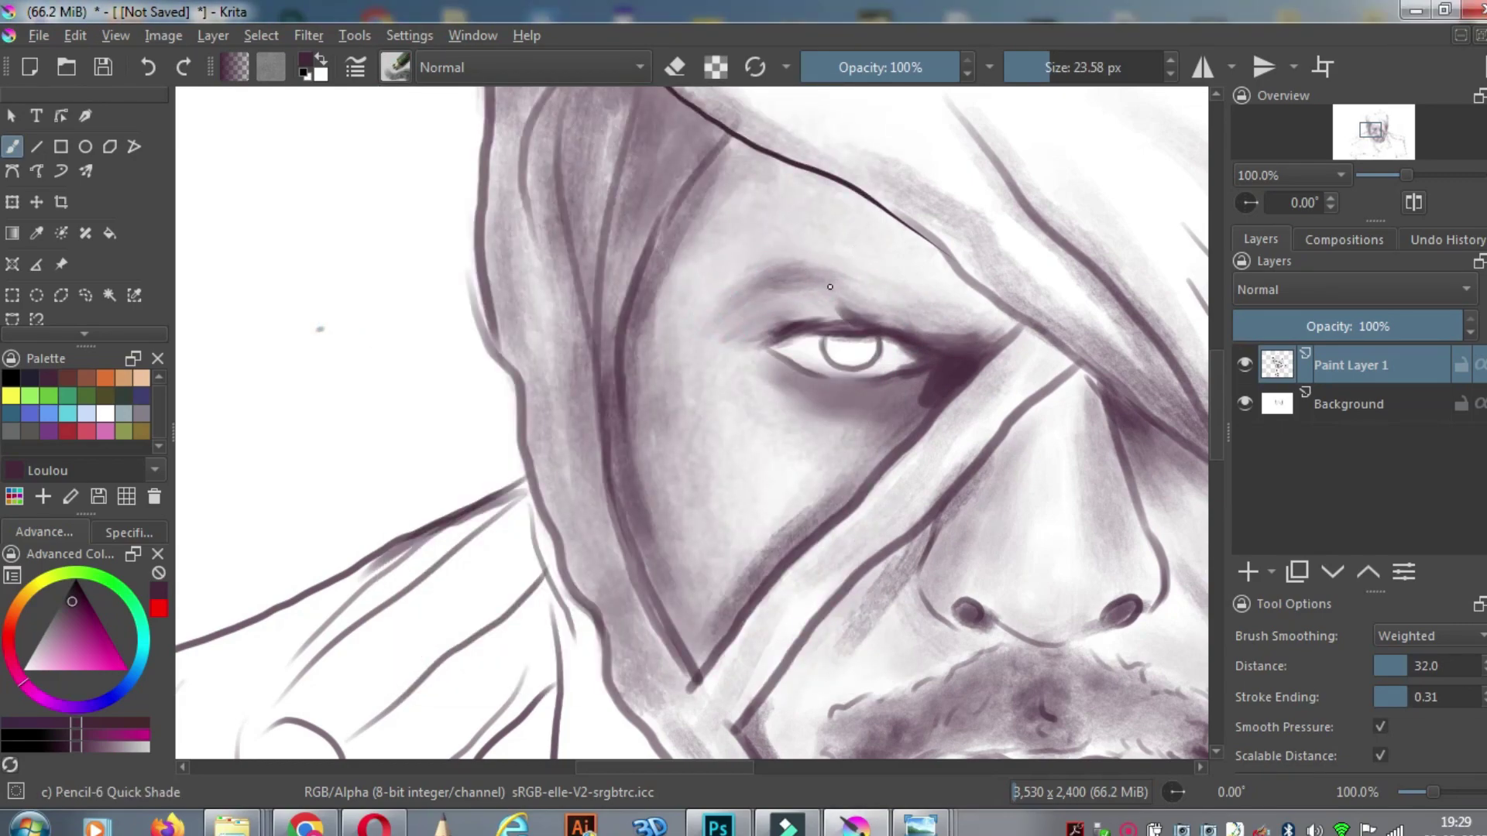
left_click_drag(896, 311, 839, 319)
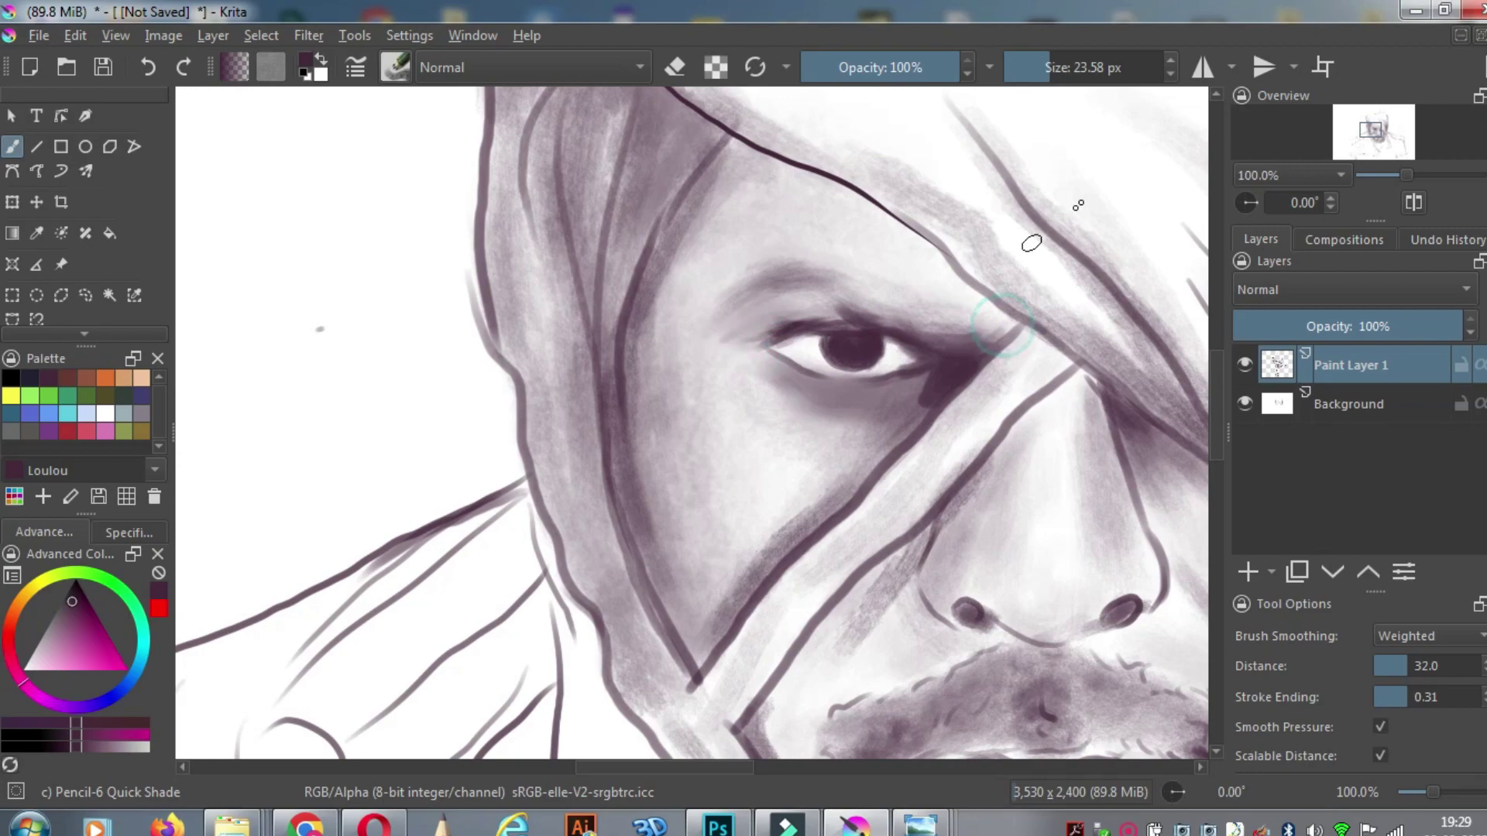
Deepen the tone under the eye, along the eyebrow and down the left edge of the face with a 60.07 px brush
left_click_drag(1406, 175, 1404, 175)
left_click_drag(1360, 136, 1377, 130)
left_click(1413, 177)
left_click(1064, 68)
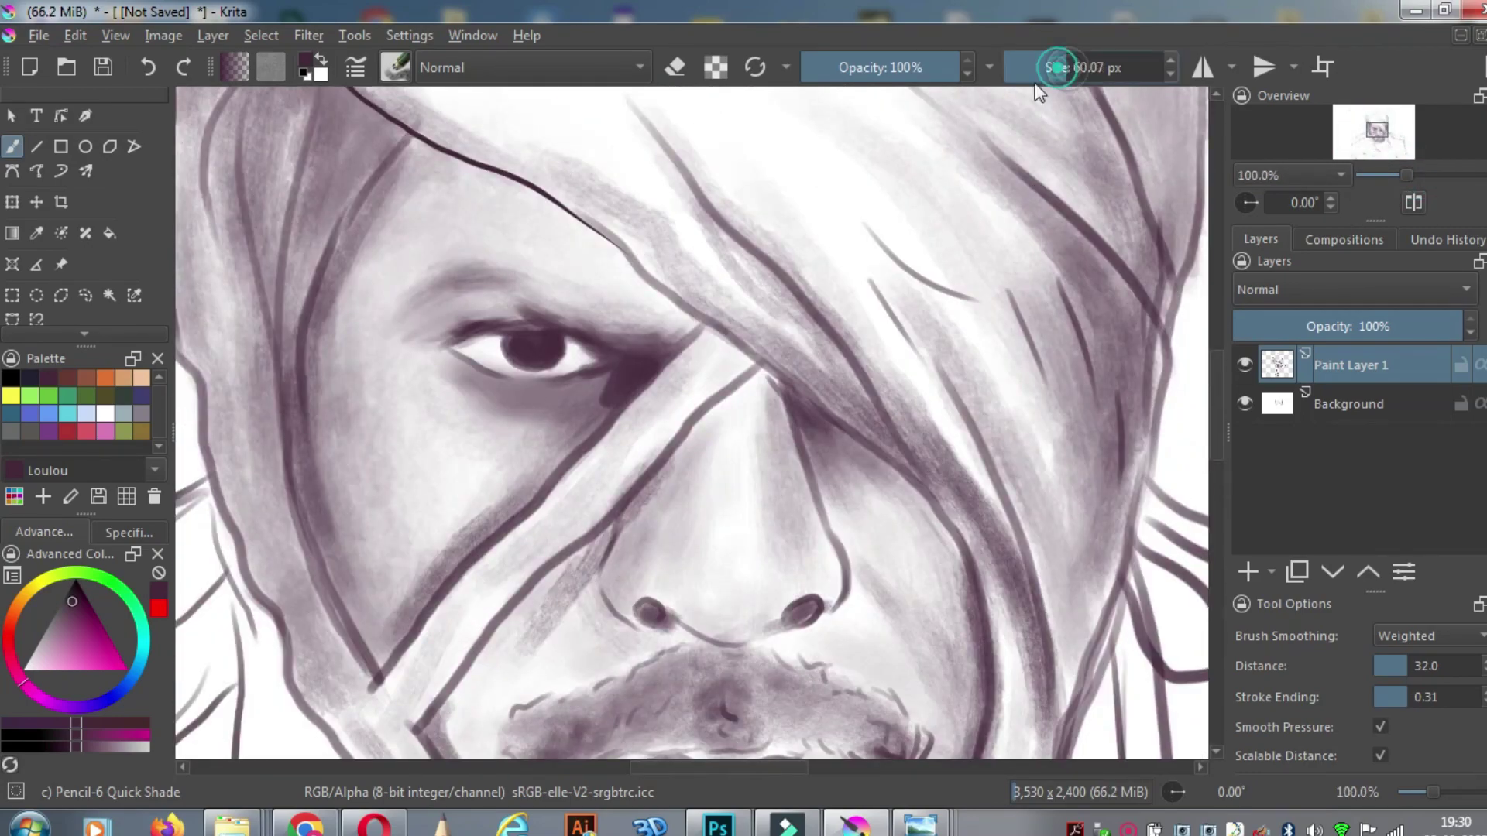
left_click_drag(463, 373, 608, 402)
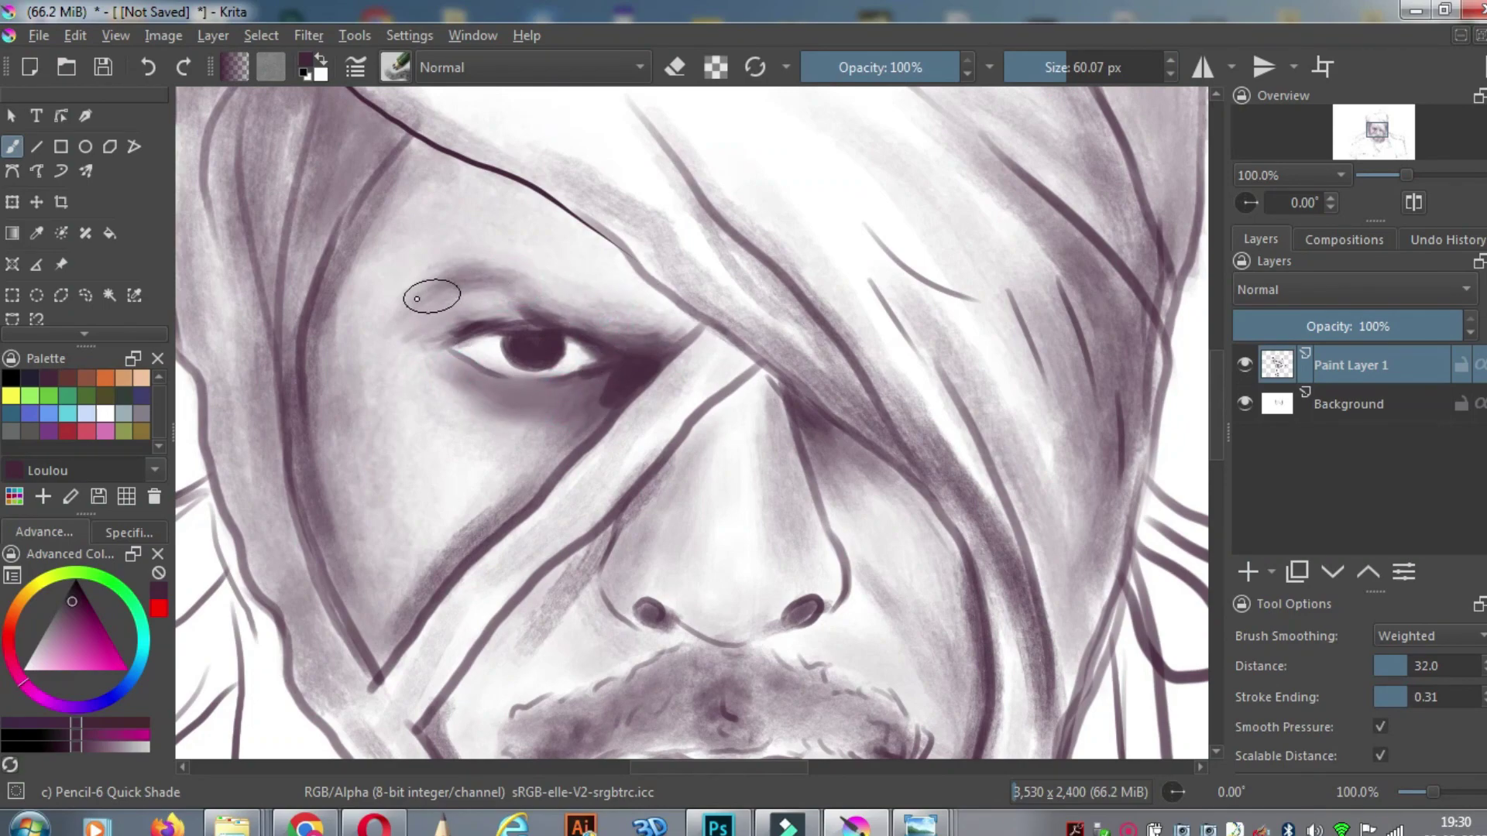
left_click_drag(417, 305, 542, 276)
left_click_drag(346, 231, 319, 433)
Shade the headwrap folds over the covered eye and down the right side of the face
mouse_move(784, 194)
left_mouse_down()
mouse_move(1011, 503)
mouse_move(1026, 398)
left_mouse_up()
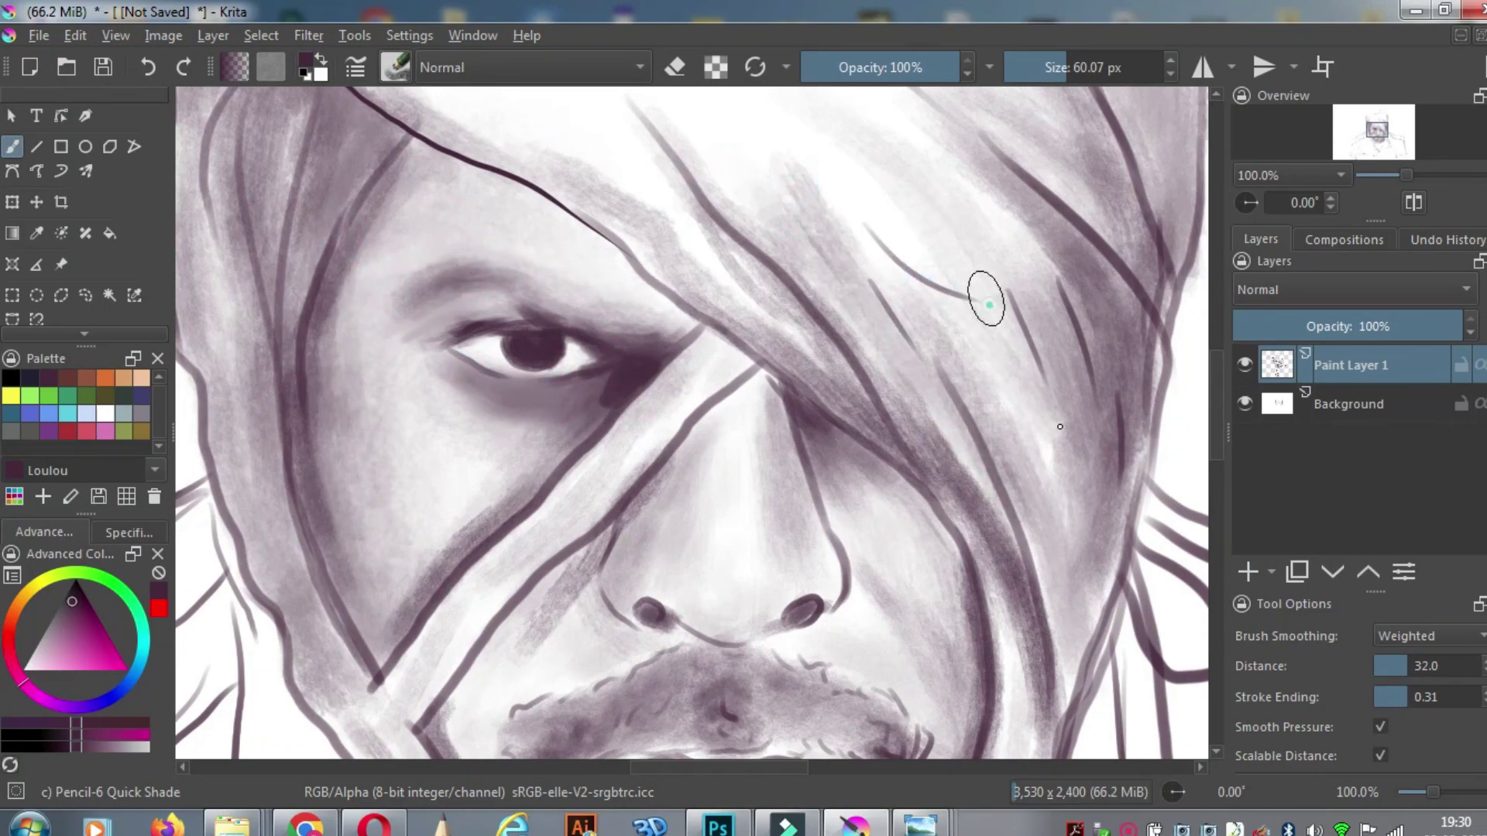
left_click_drag(901, 164, 1058, 516)
left_click_drag(1071, 425, 1094, 677)
left_click_drag(1115, 391, 1083, 690)
Fill the upper lip with dark tone and lightly shade the lower lip, reducing the brush to 23.58 px
left_click_drag(1403, 175, 1394, 176)
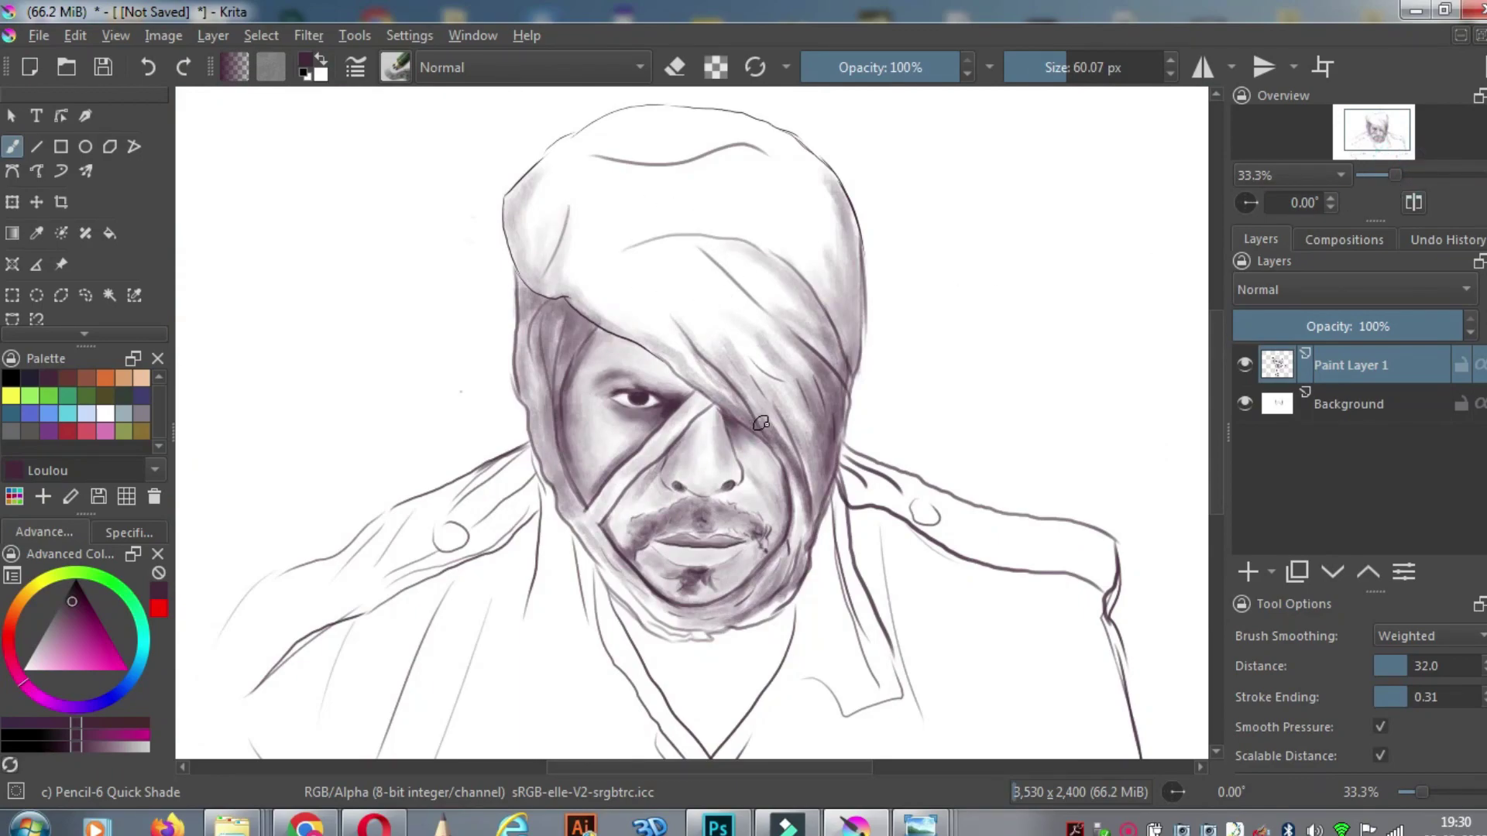
left_click_drag(1398, 175, 1411, 175)
left_click_drag(1378, 130, 1375, 139)
left_click(1050, 68)
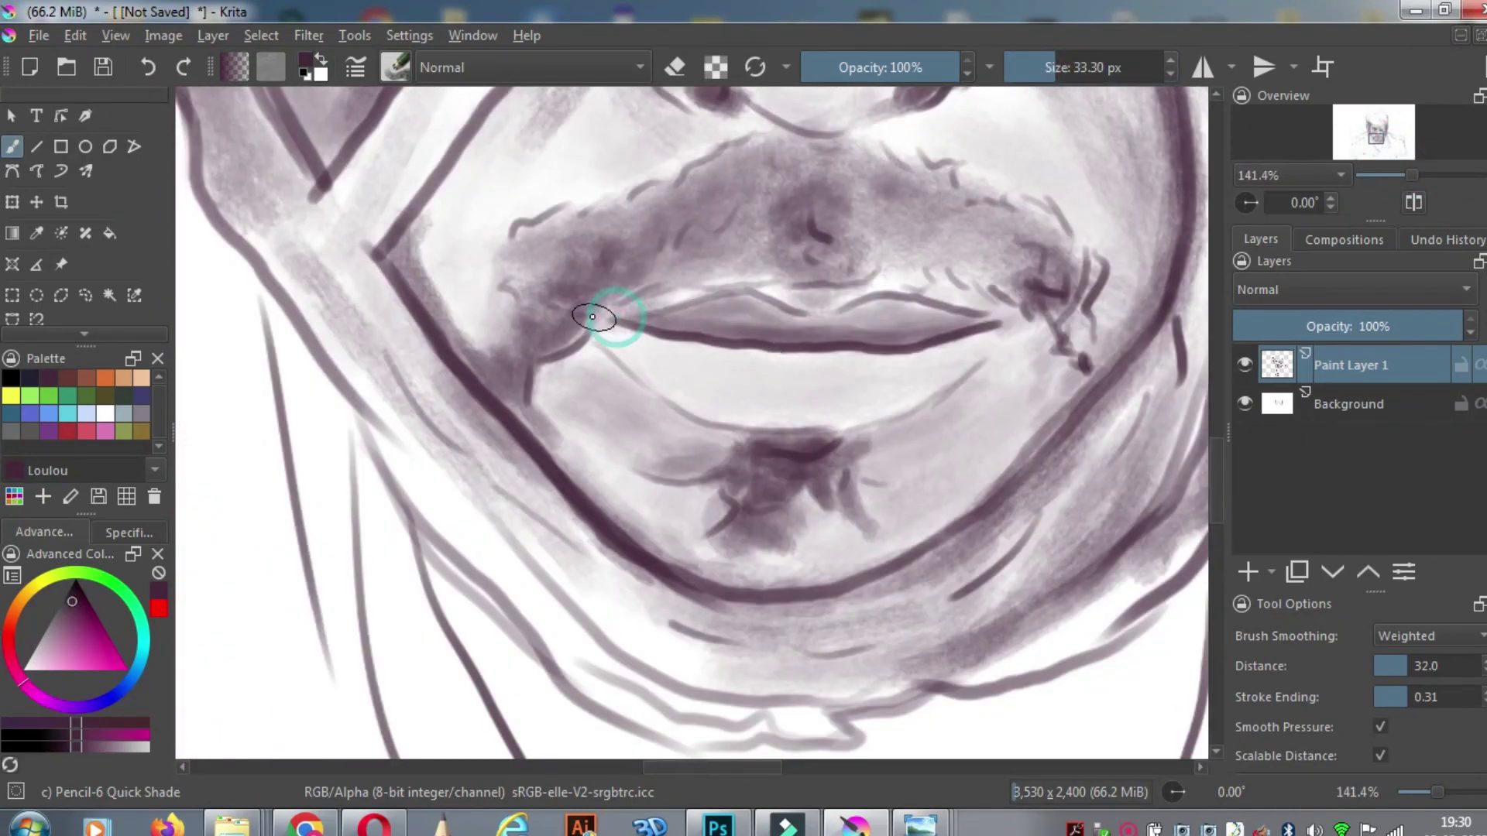
left_click_drag(614, 321, 663, 310)
mouse_move(915, 306)
left_mouse_down()
mouse_move(939, 313)
mouse_move(806, 320)
left_mouse_up()
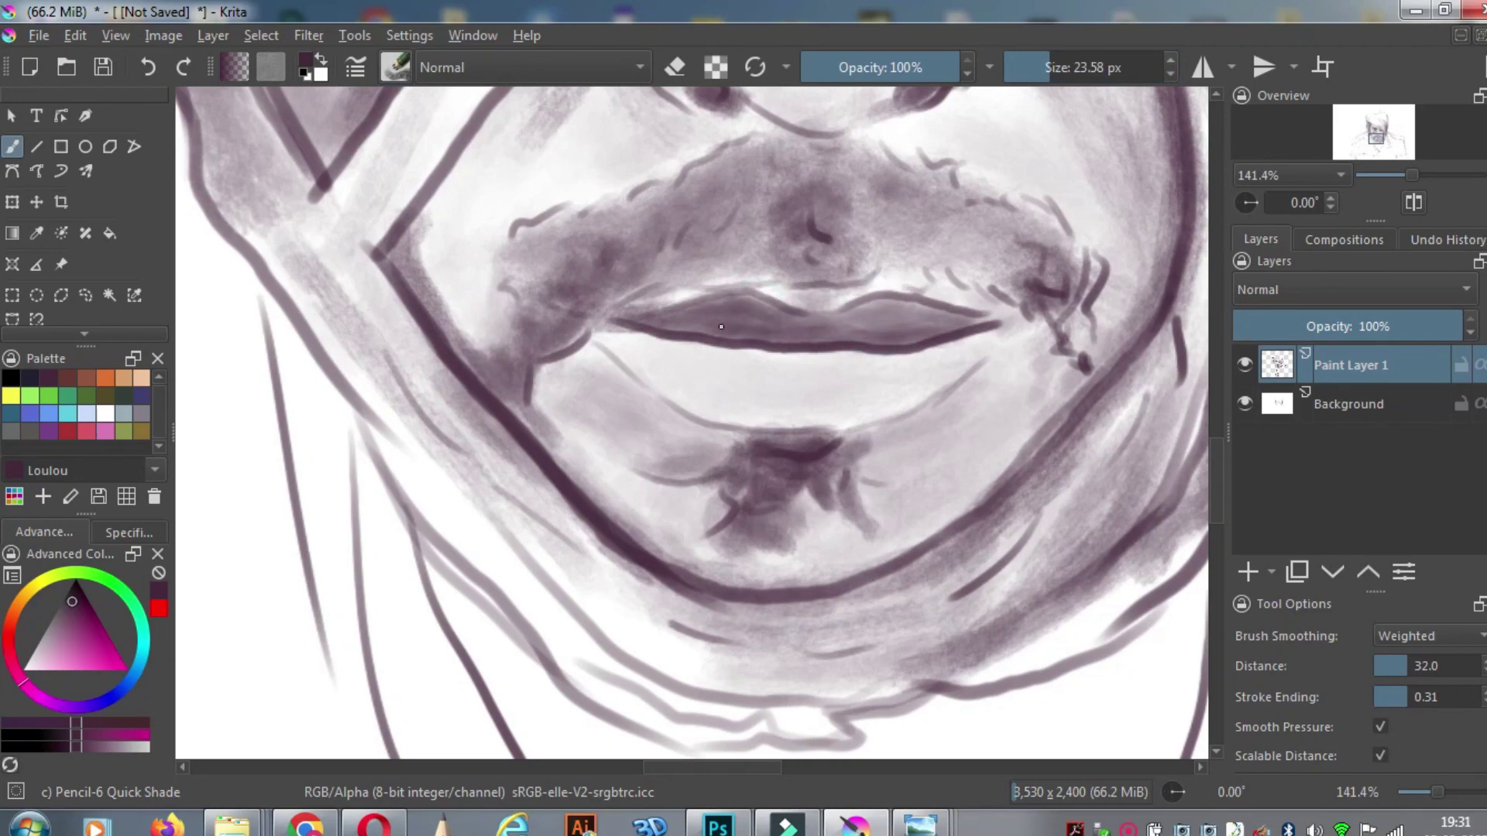
left_click_drag(884, 302, 775, 331)
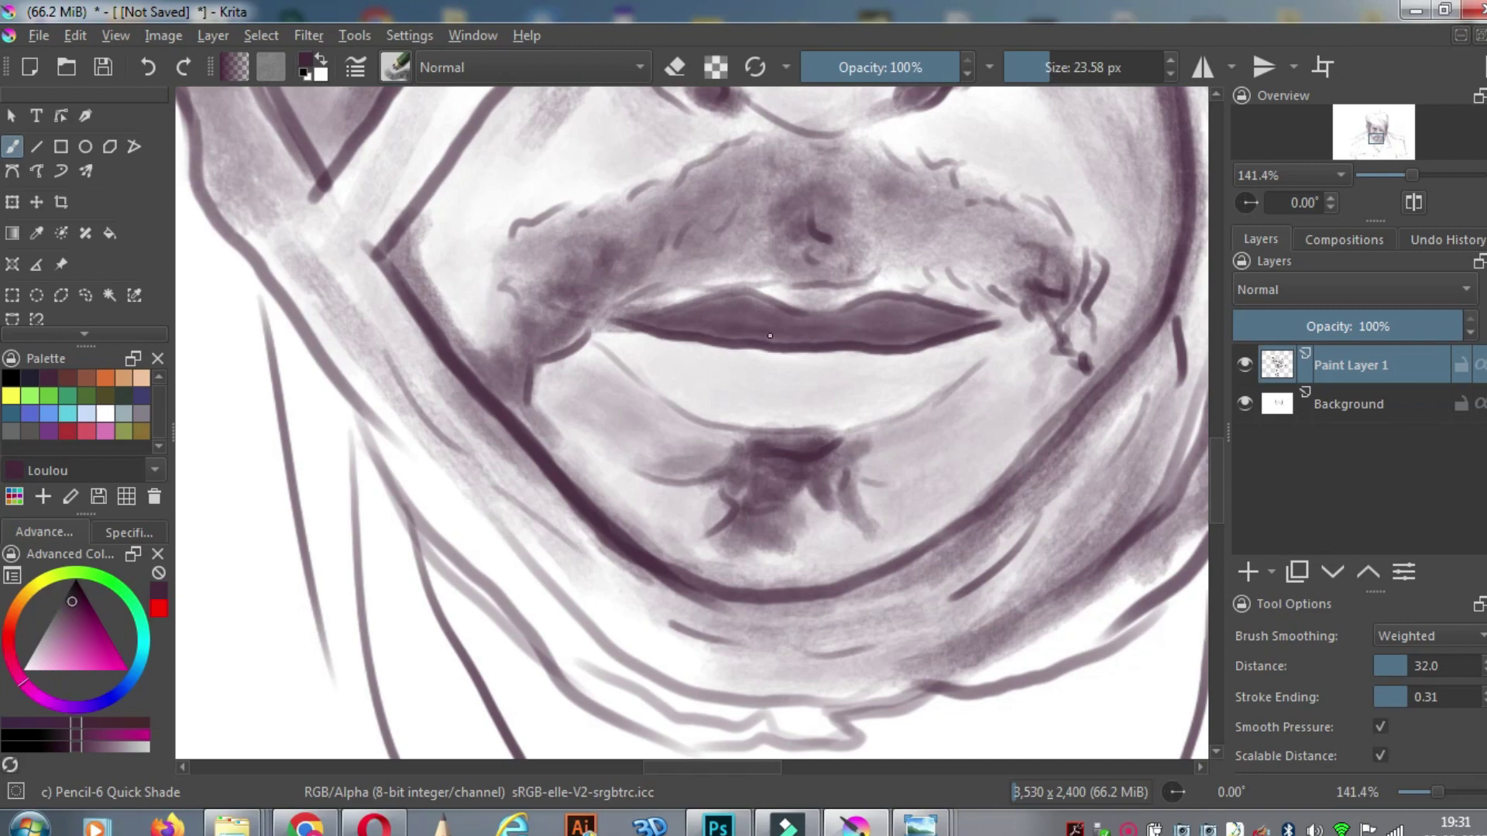
mouse_move(700, 335)
left_mouse_down()
mouse_move(677, 352)
mouse_move(859, 382)
mouse_move(940, 366)
left_mouse_up()
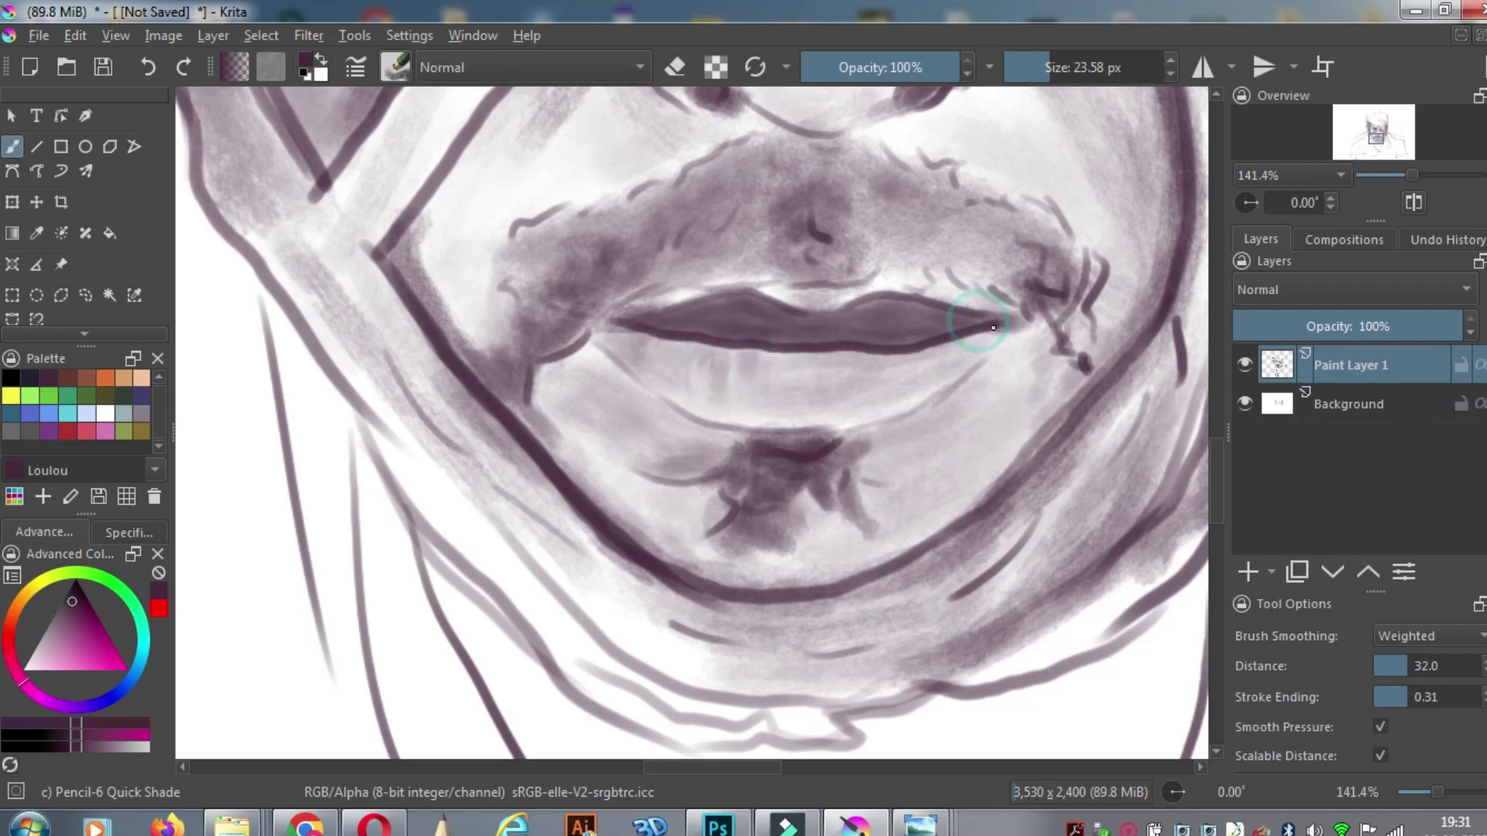
Darken the mouth corner and build up the moustache shading at its centre and toward its right tip
left_click_drag(577, 313, 613, 260)
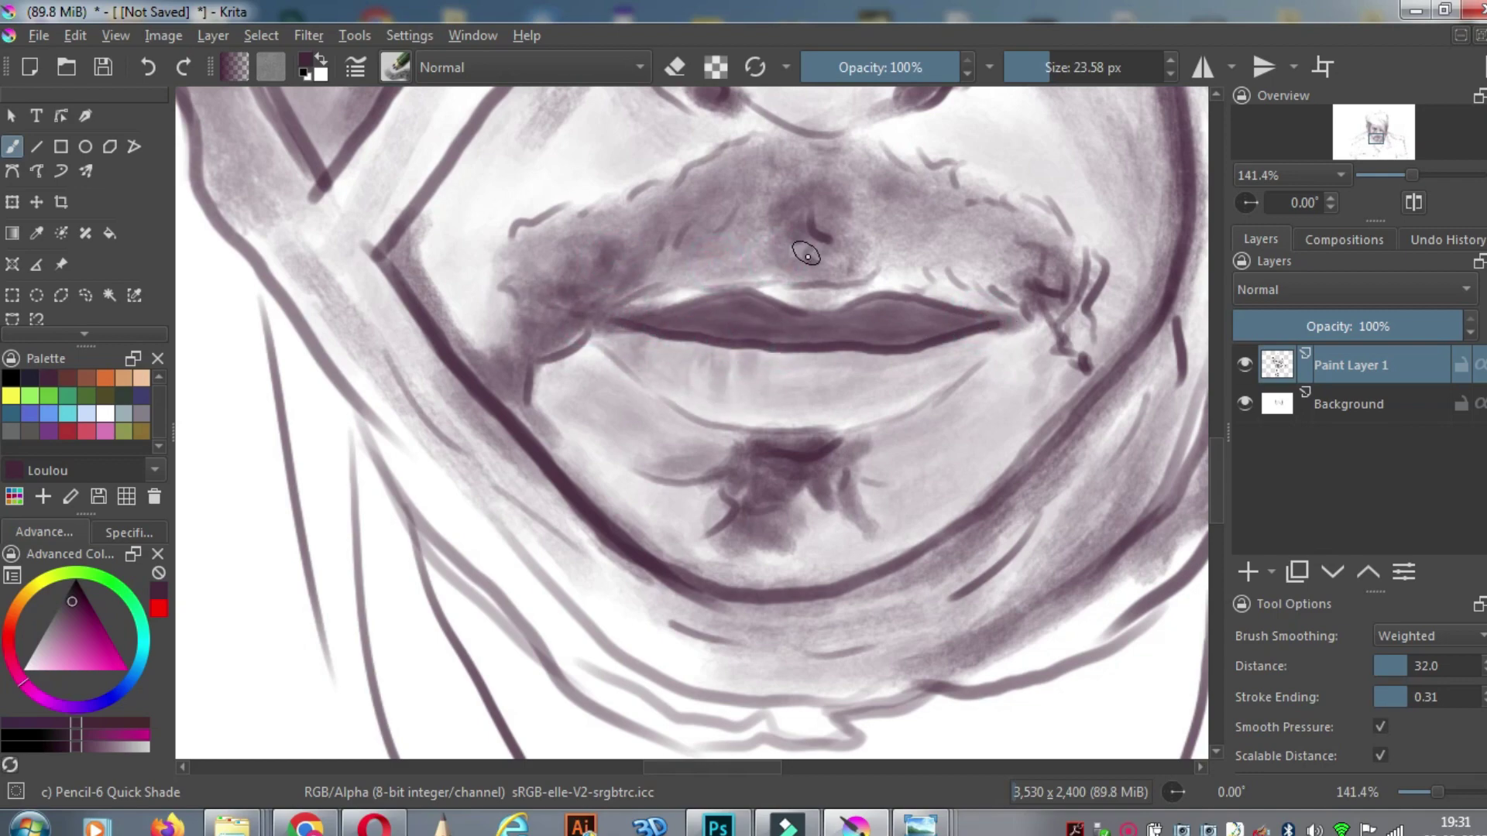
mouse_move(807, 256)
left_mouse_down()
mouse_move(775, 244)
mouse_move(833, 161)
left_mouse_up()
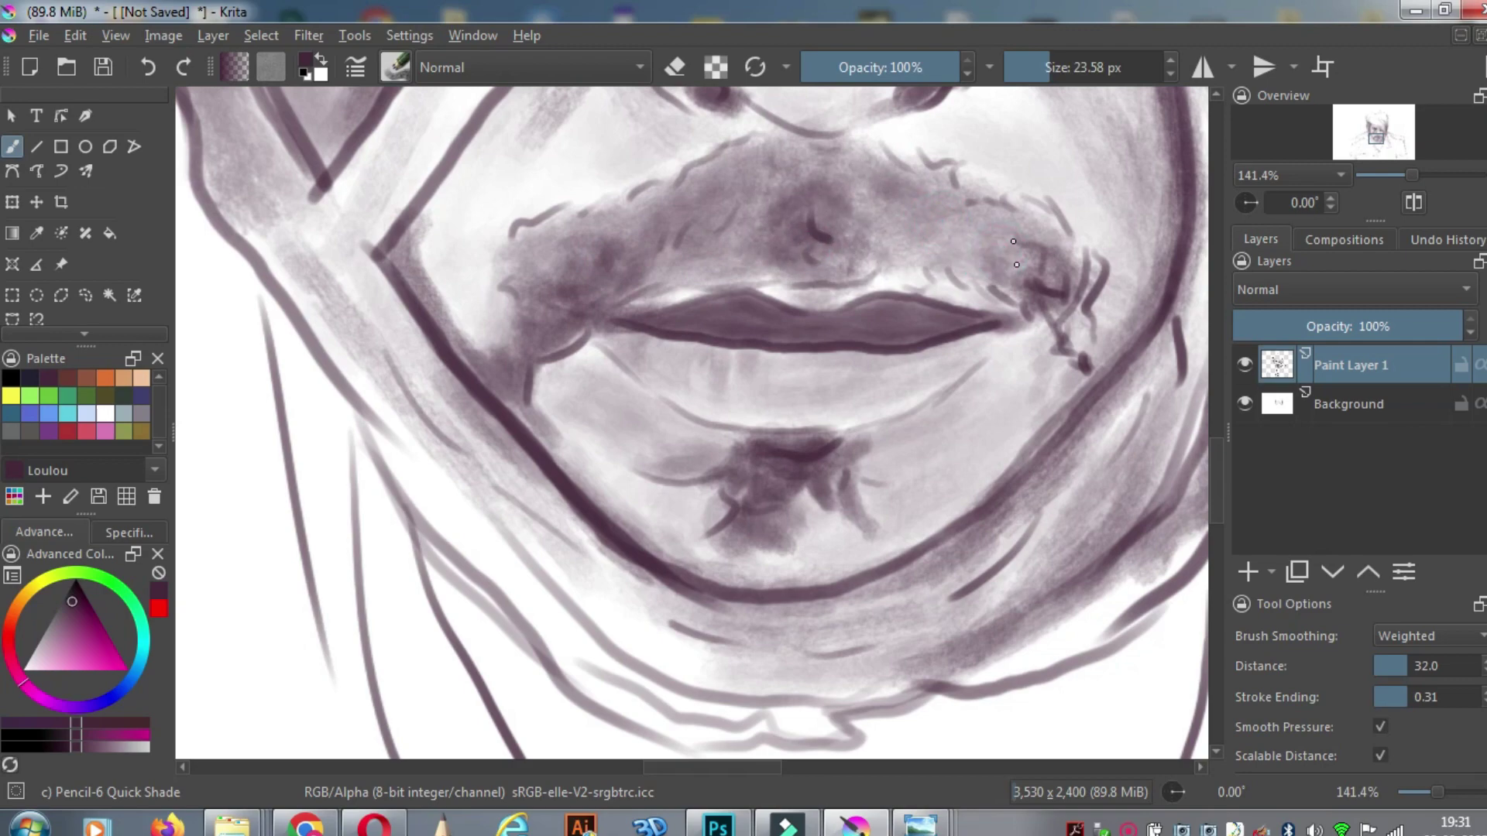
left_click_drag(1016, 264, 928, 265)
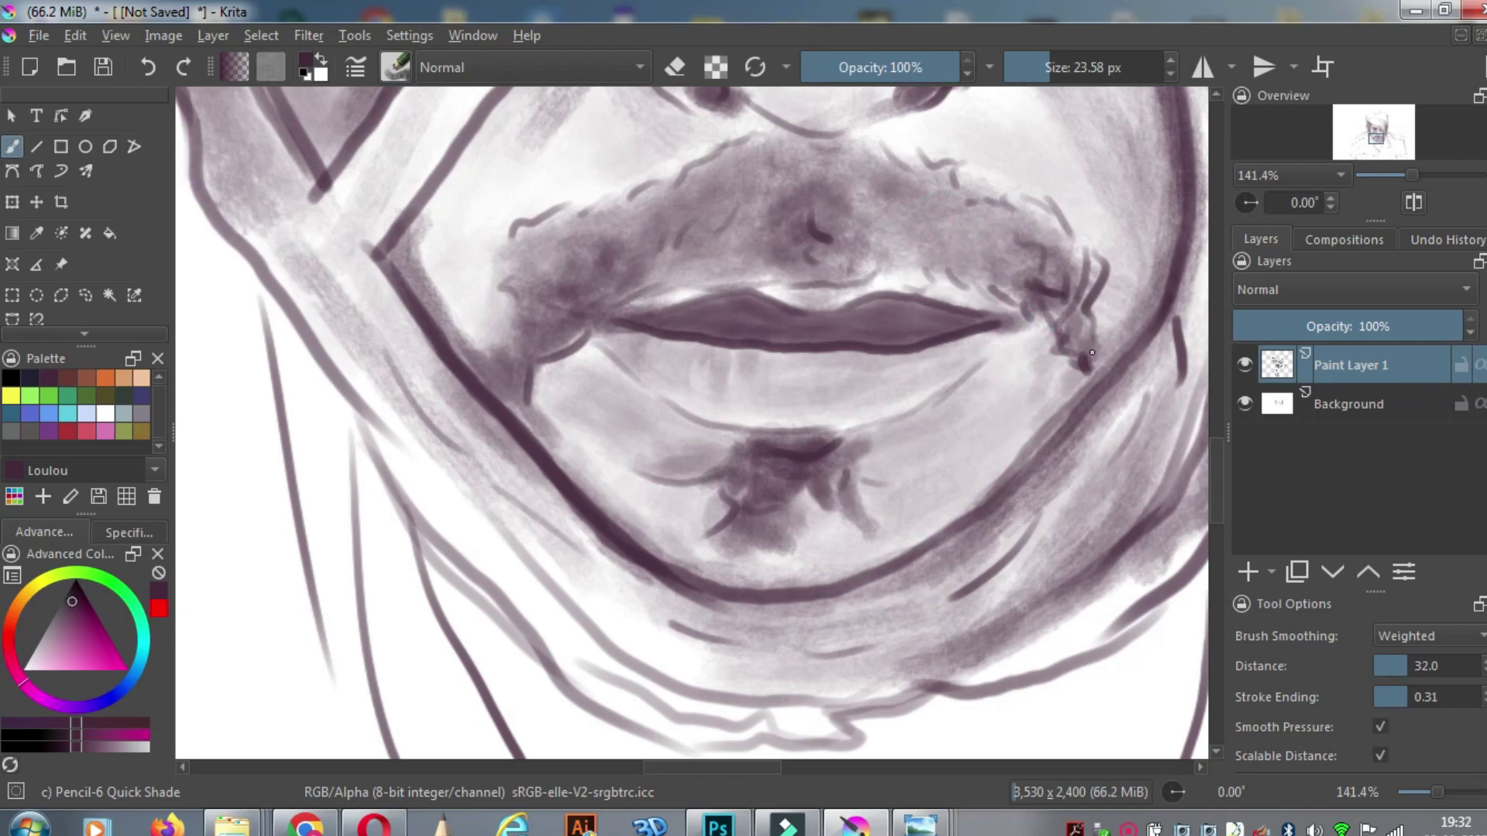
left_click_drag(1092, 353, 1084, 270)
mouse_move(1053, 207)
left_mouse_down()
mouse_move(997, 273)
mouse_move(869, 276)
mouse_move(977, 295)
left_mouse_up()
left_click_drag(774, 277, 655, 302)
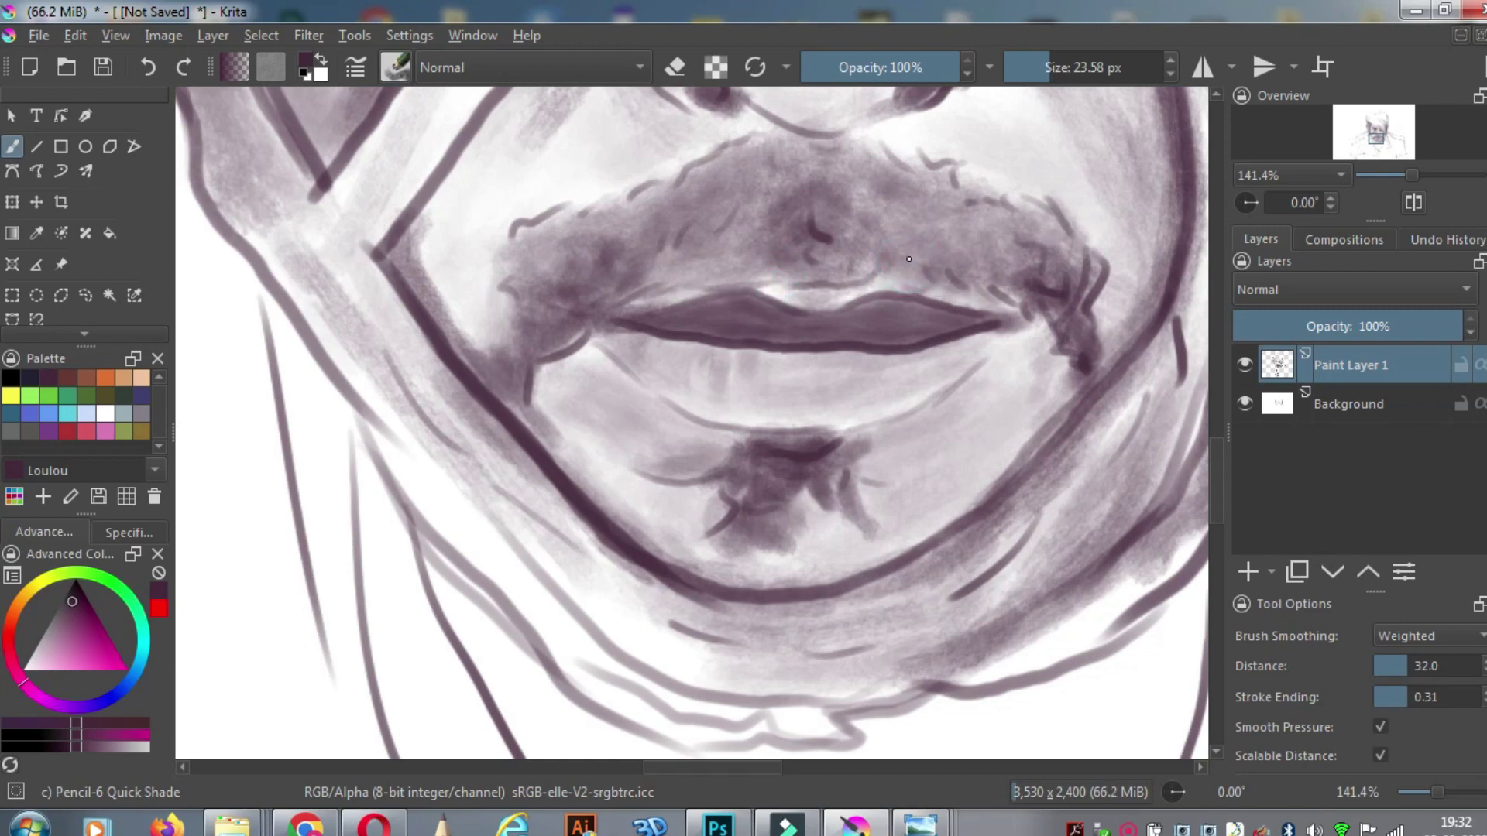
left_click_drag(926, 267, 1015, 296)
mouse_move(1038, 362)
left_mouse_down()
mouse_move(1092, 310)
mouse_move(999, 213)
mouse_move(1006, 256)
left_mouse_up()
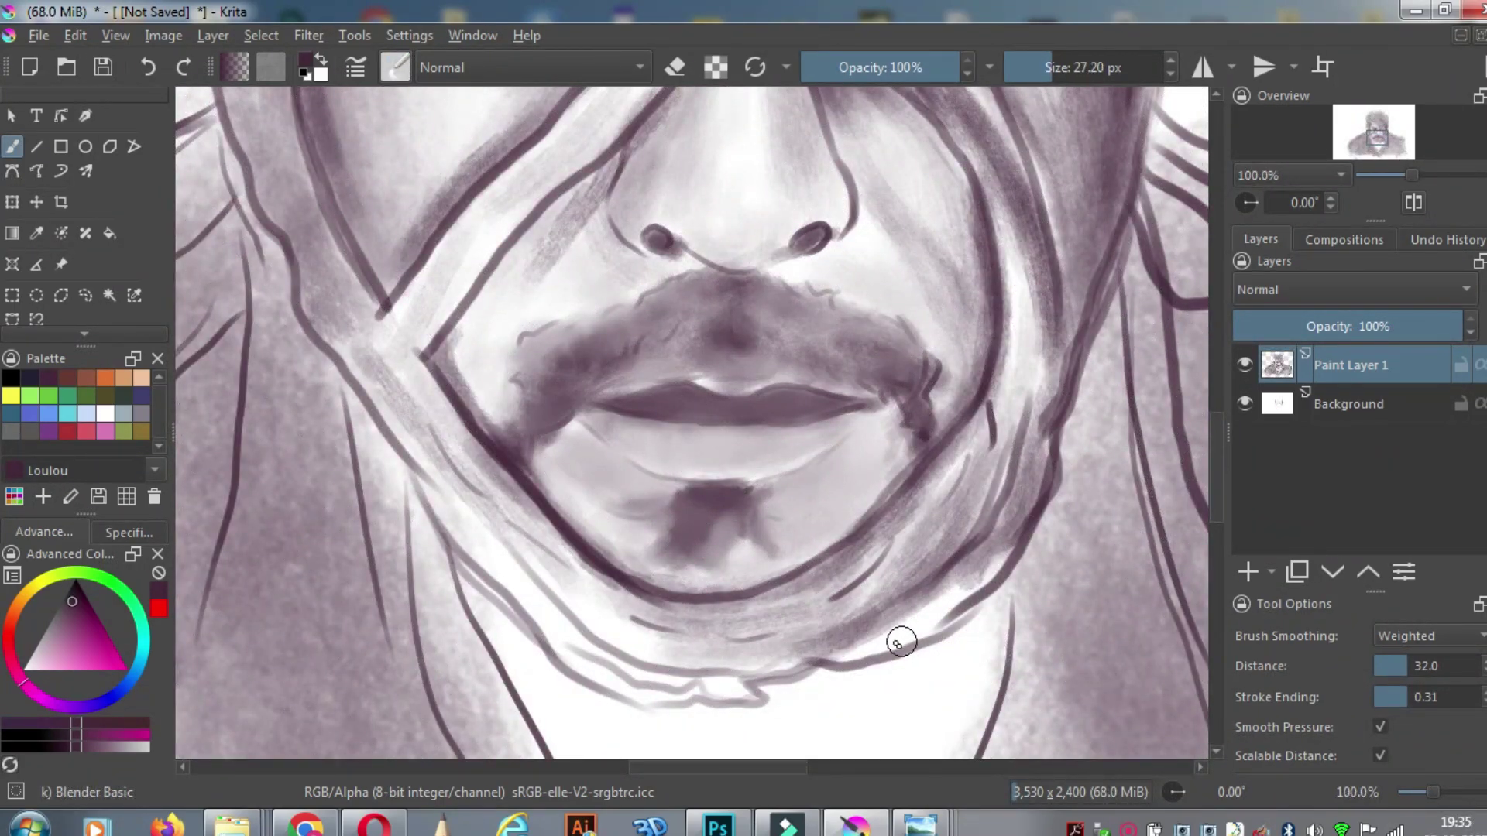
Blend the moustache tip, left cheek, nostril area and chin wrap with the Blender Basic brush at 27.20 px
left_click_drag(922, 428, 831, 519)
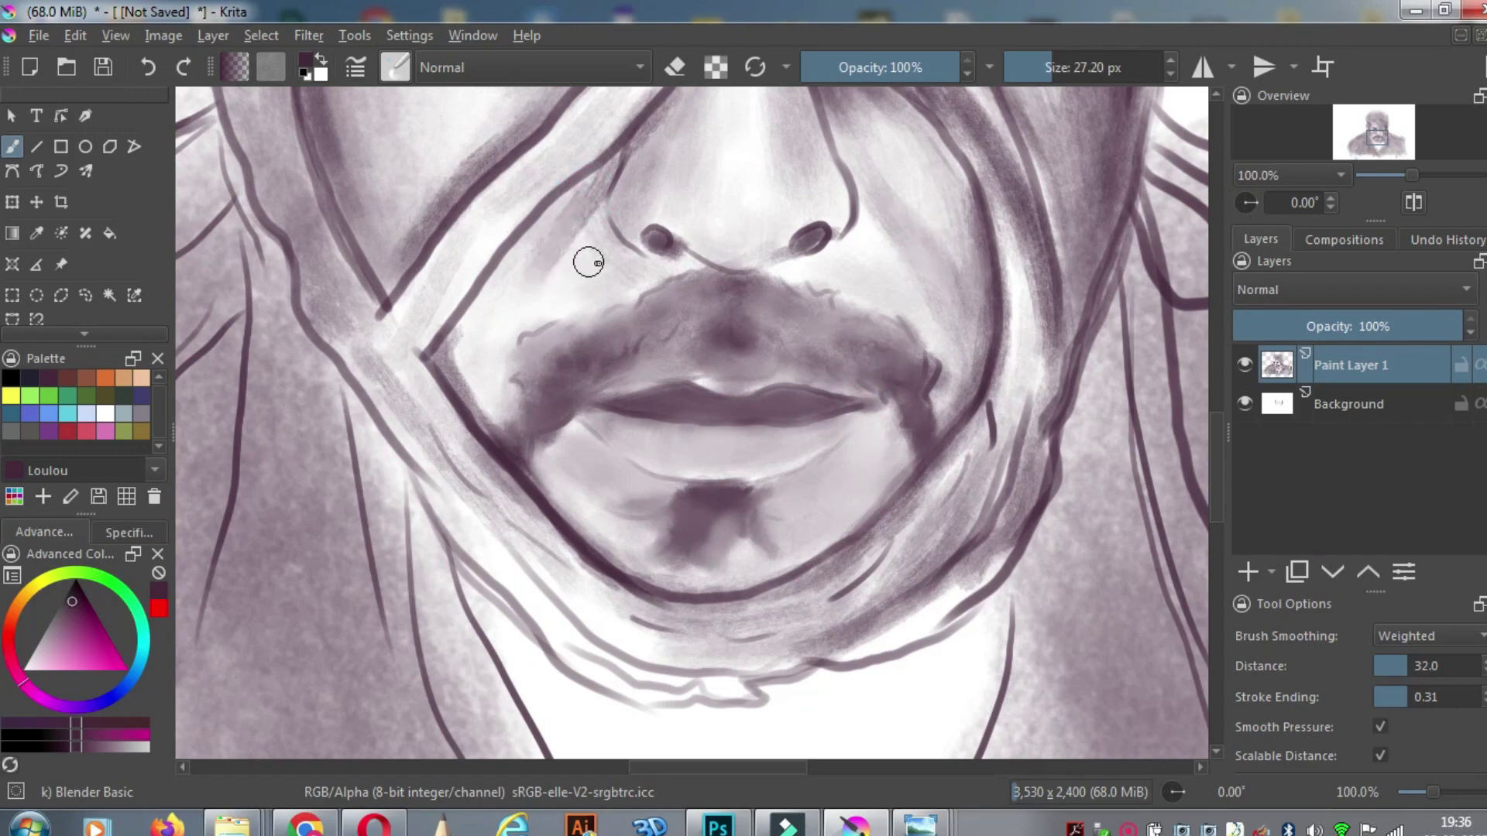
left_click_drag(511, 423, 472, 380)
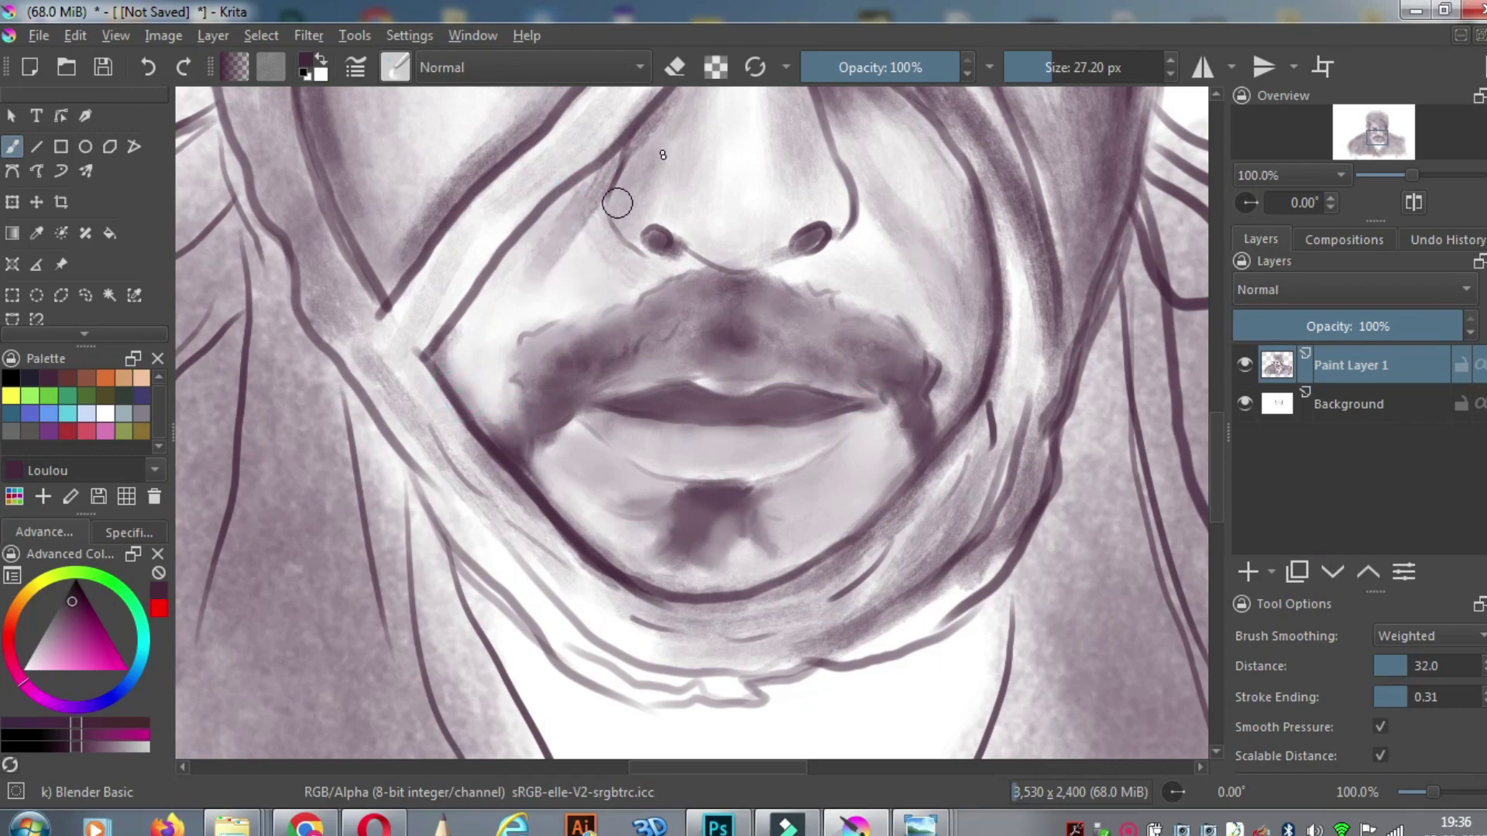
left_click_drag(645, 249, 678, 246)
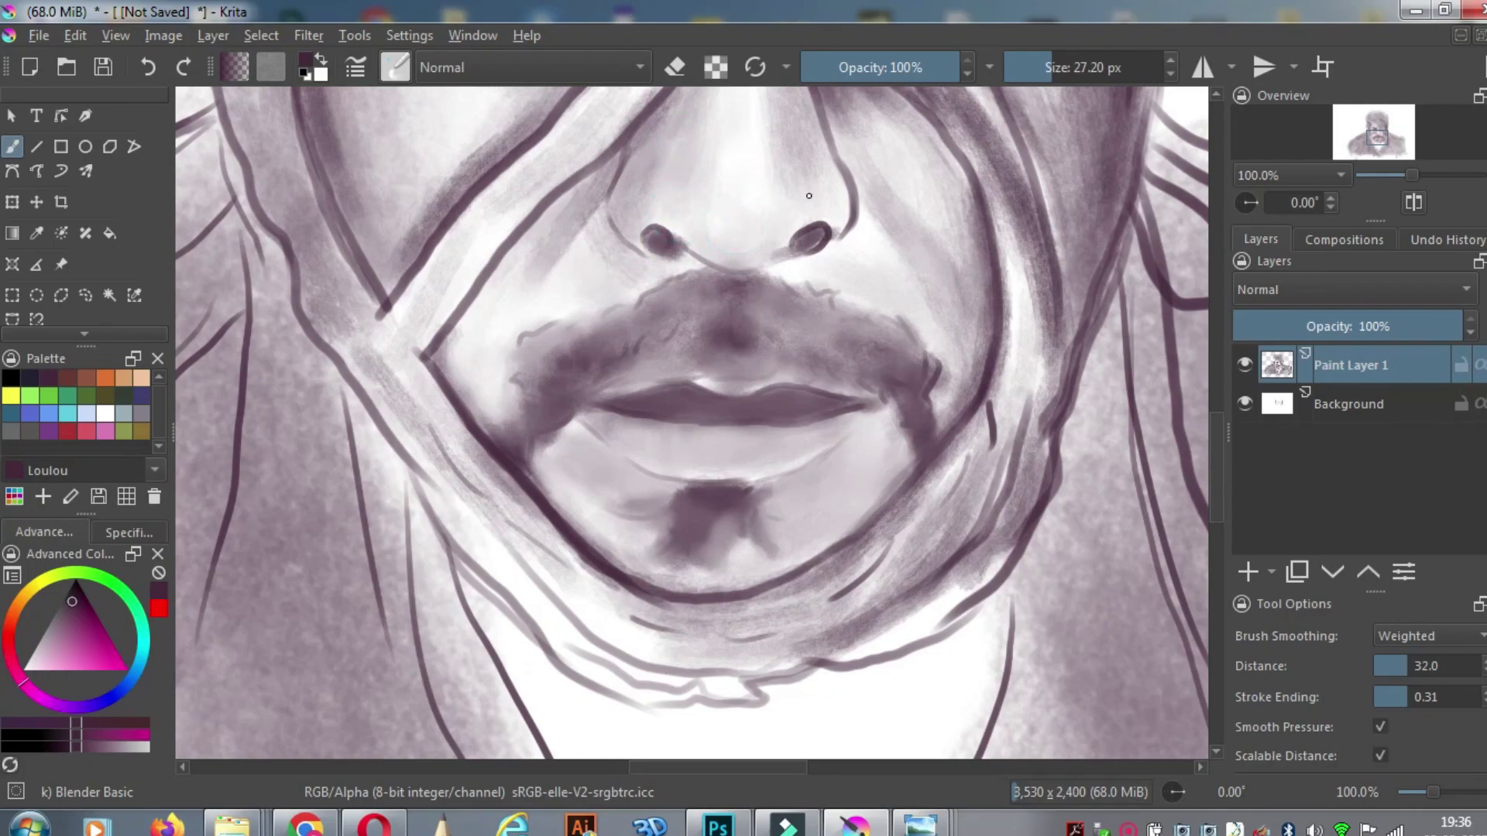
left_click_drag(1070, 352, 1054, 401)
left_click_drag(1016, 456, 968, 550)
mouse_move(960, 465)
left_mouse_down()
mouse_move(873, 609)
mouse_move(647, 625)
left_mouse_up()
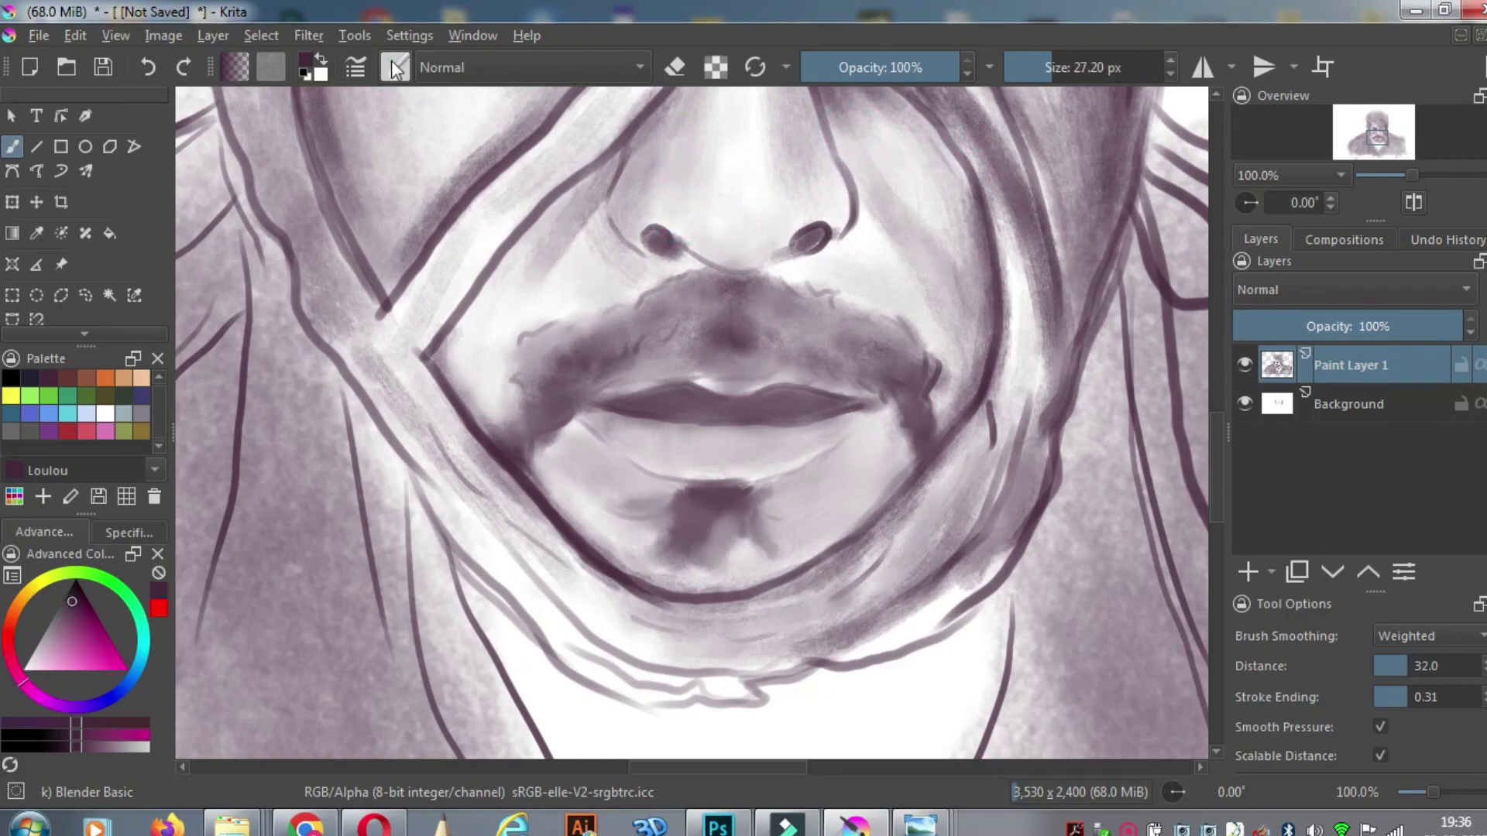
Shade the left side of the chin wrap and the strap crossing using Pencil-6 Quick Shade at 37.83 px
left_click(395, 67)
left_click(576, 310)
left_click(283, 316)
mouse_move(575, 490)
left_mouse_down()
mouse_move(581, 614)
mouse_move(945, 597)
mouse_move(514, 570)
mouse_move(387, 418)
mouse_move(398, 322)
mouse_move(372, 333)
mouse_move(382, 421)
mouse_move(338, 391)
mouse_move(415, 620)
mouse_move(262, 372)
mouse_move(240, 163)
left_mouse_up()
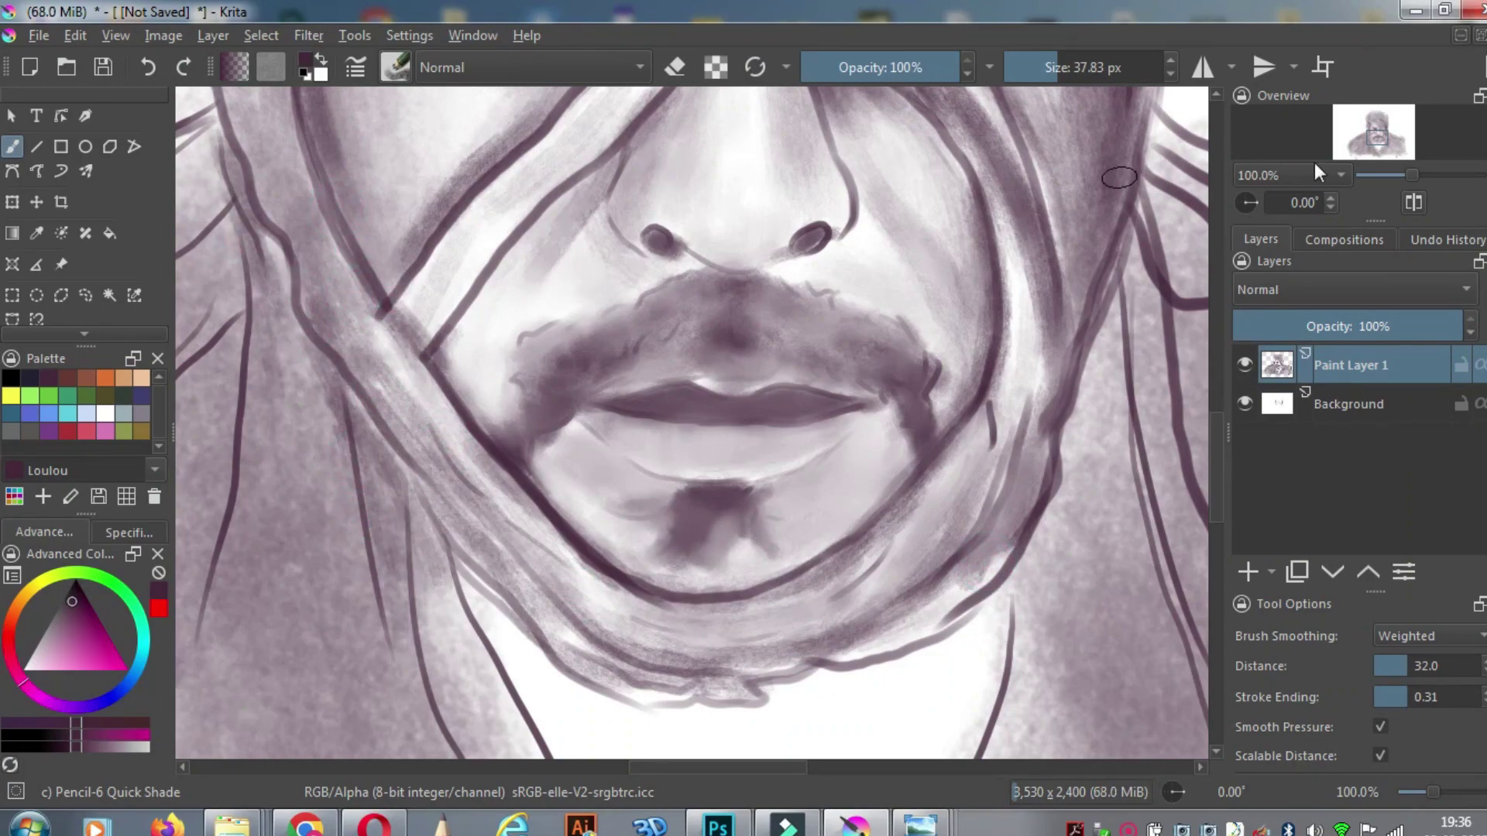
Darken the cloth folds beside the left cheek, refining the fold edges with a 14.67 px brush
left_click_drag(1377, 137, 1376, 129)
mouse_move(298, 217)
left_mouse_down()
mouse_move(280, 136)
mouse_move(326, 430)
mouse_move(341, 224)
mouse_move(391, 643)
left_mouse_up()
mouse_move(337, 317)
left_mouse_down()
mouse_move(364, 124)
mouse_move(410, 105)
mouse_move(391, 310)
mouse_move(434, 134)
mouse_move(460, 228)
mouse_move(504, 175)
mouse_move(429, 345)
mouse_move(397, 498)
mouse_move(480, 697)
left_mouse_up()
left_click(1042, 71)
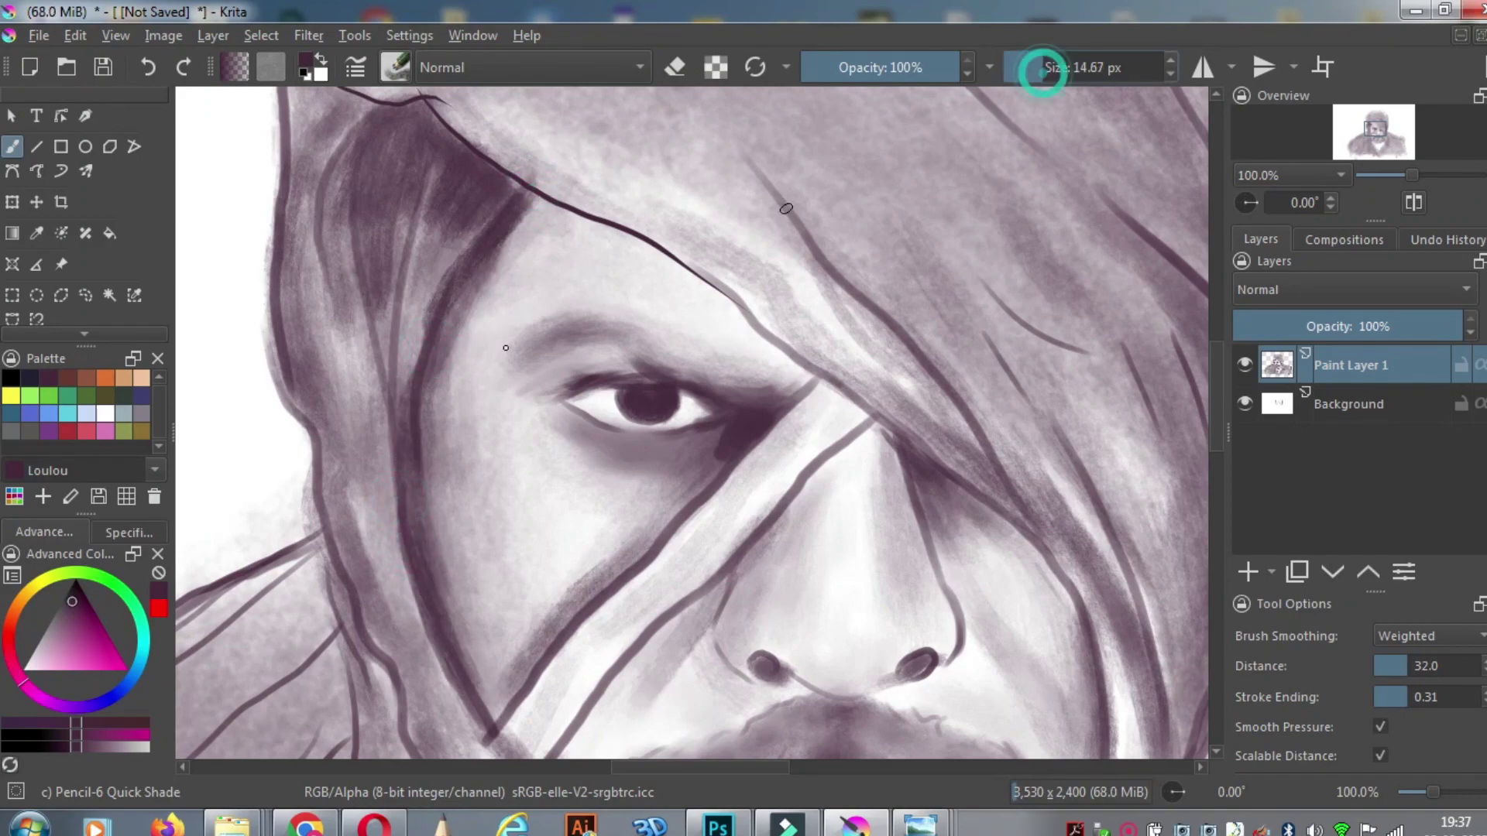
left_click_drag(434, 341, 431, 602)
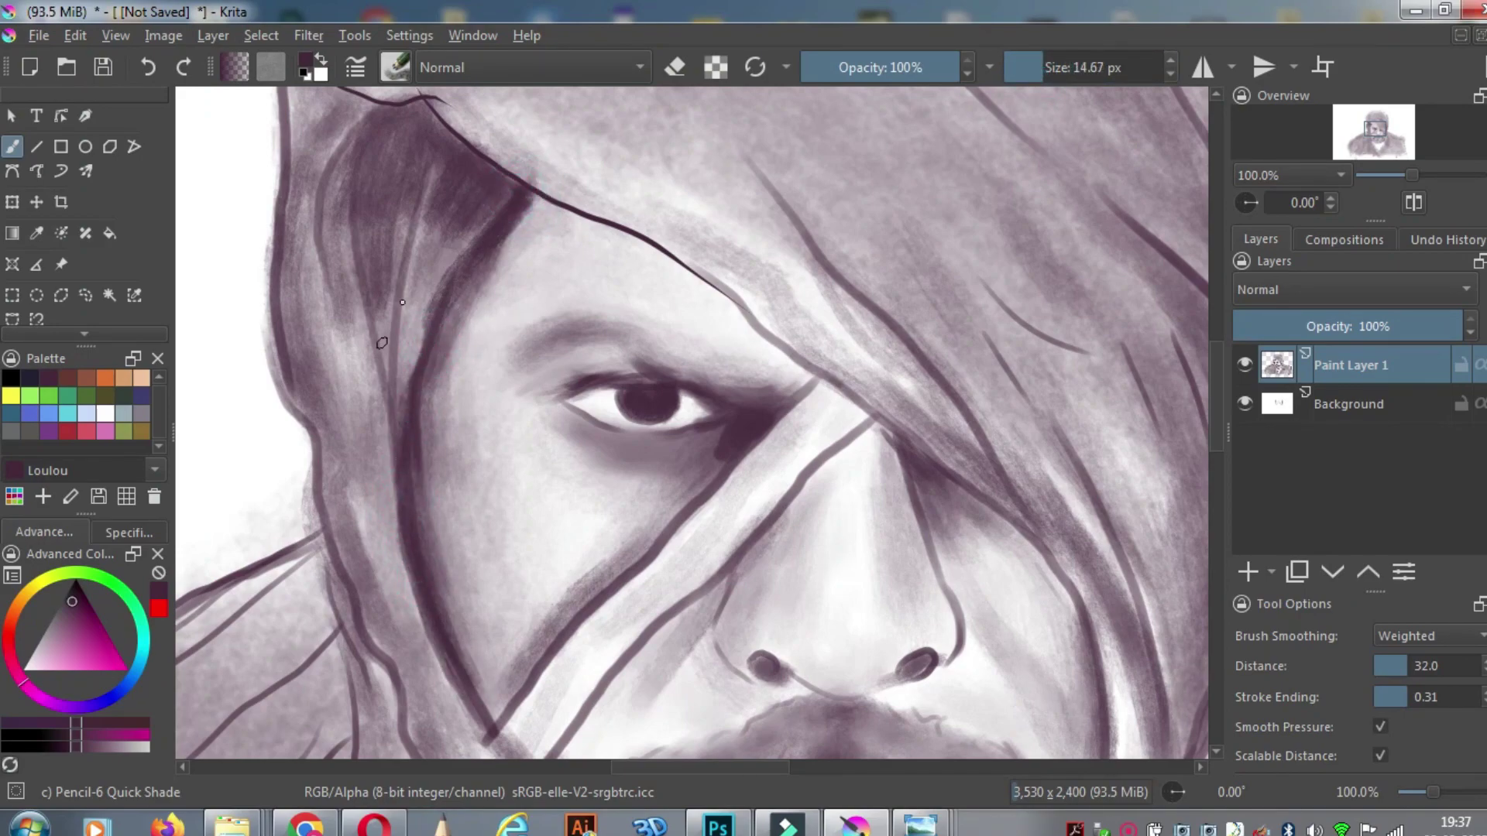
left_click_drag(449, 244, 423, 425)
Deepen the folds and outer edge of the cloth beside the left cheek in black with a 25.35 px brush
left_click(1051, 70)
left_click(11, 378)
left_click_drag(531, 192, 433, 333)
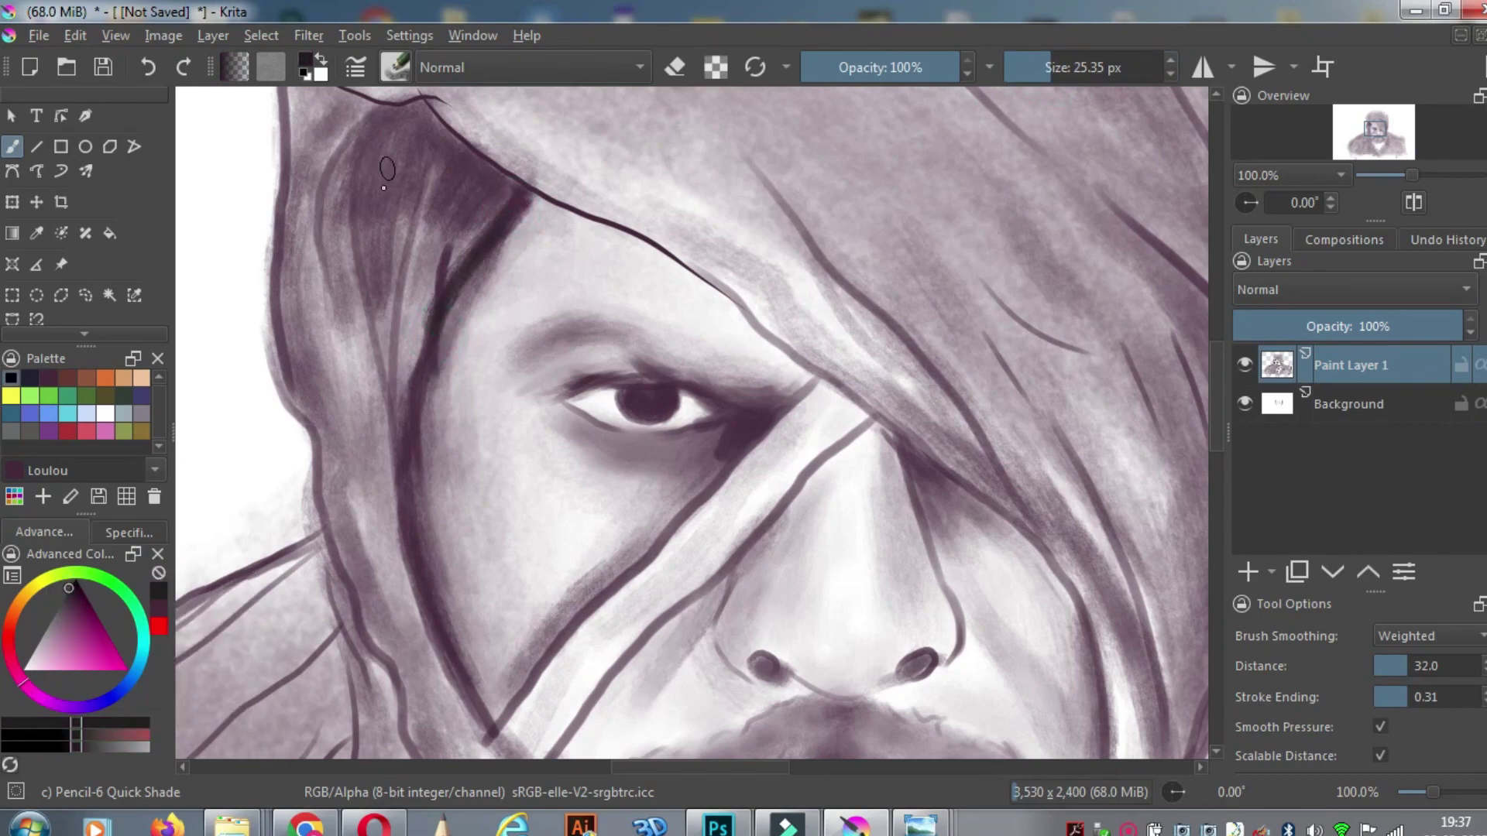
mouse_move(316, 256)
left_mouse_down()
mouse_move(366, 135)
mouse_move(384, 446)
left_mouse_up()
left_click_drag(437, 171, 411, 457)
left_click_drag(317, 318, 338, 517)
left_click_drag(316, 445, 392, 680)
Shade the right side of the headwrap's crown in black with an 81.51 px brush
left_click(1400, 175)
left_click_drag(1378, 125, 1382, 130)
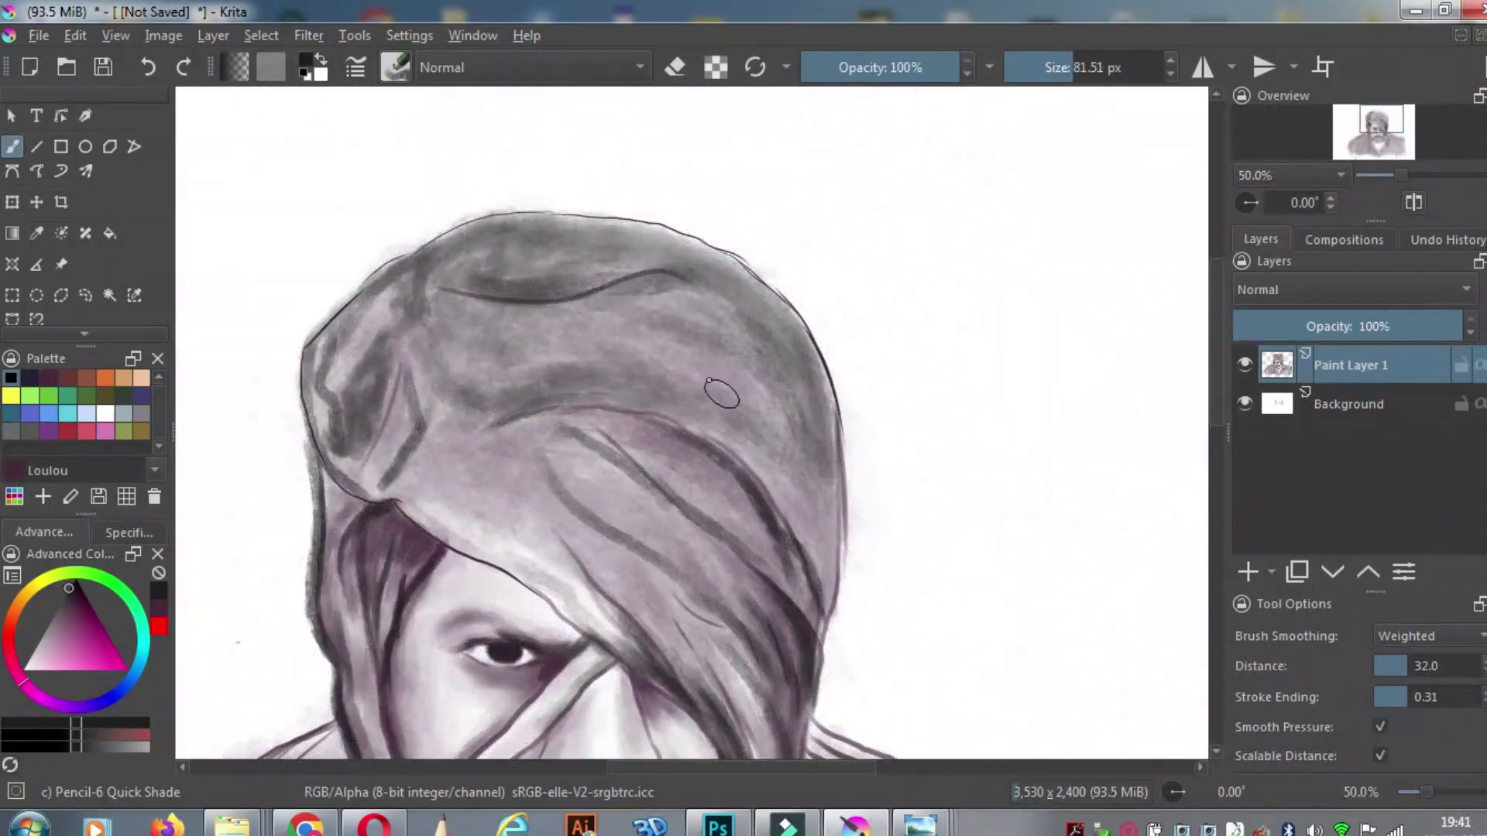
mouse_move(709, 381)
left_mouse_down()
mouse_move(746, 349)
mouse_move(786, 348)
mouse_move(829, 503)
left_mouse_up()
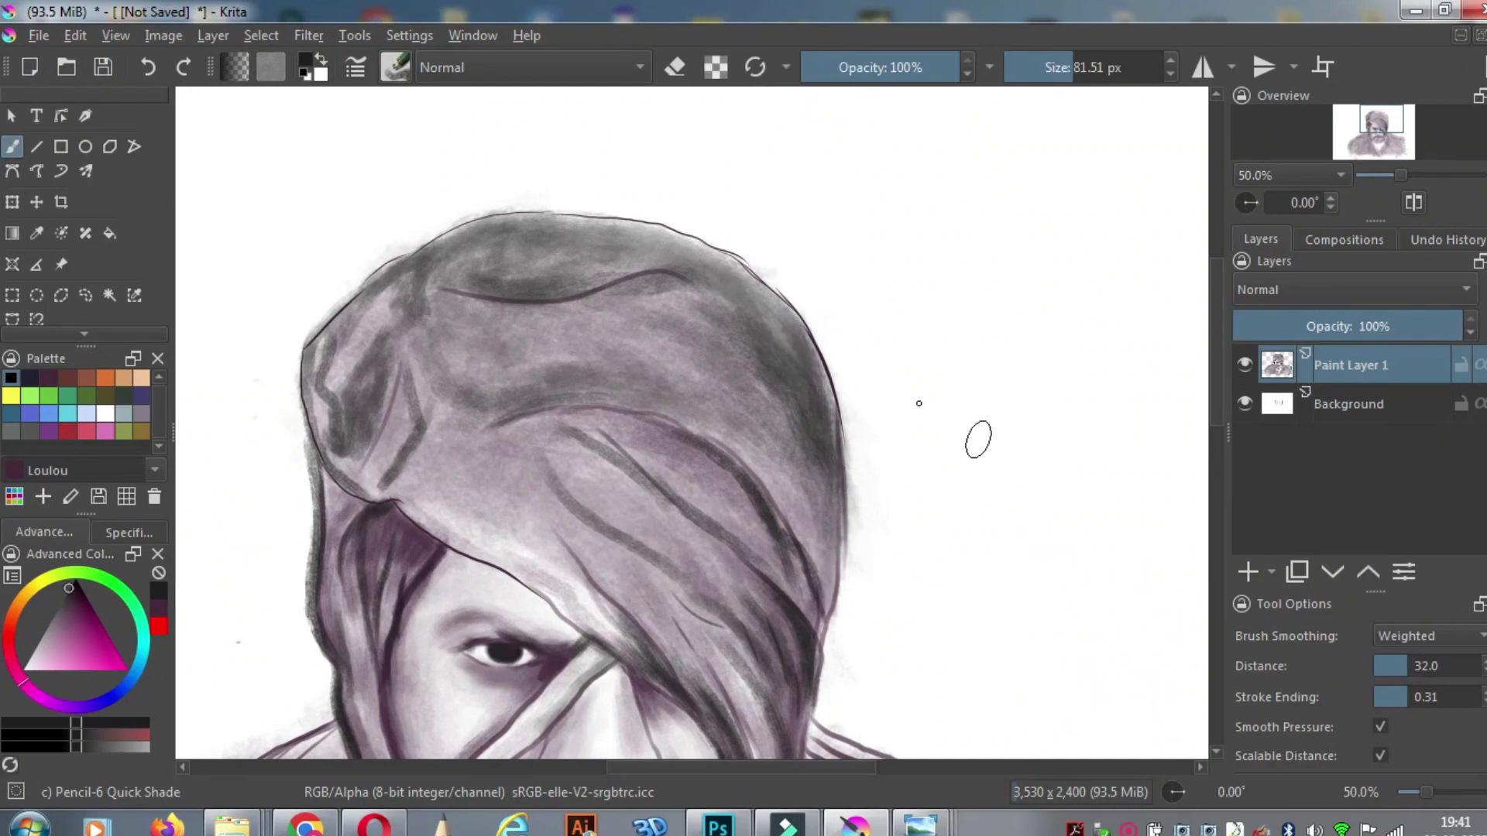
Shade the headwrap's front edge, the left cheek cloth and the neck opening in black with Pencil-6 Quick Shade at 81.51 px
left_click(407, 511)
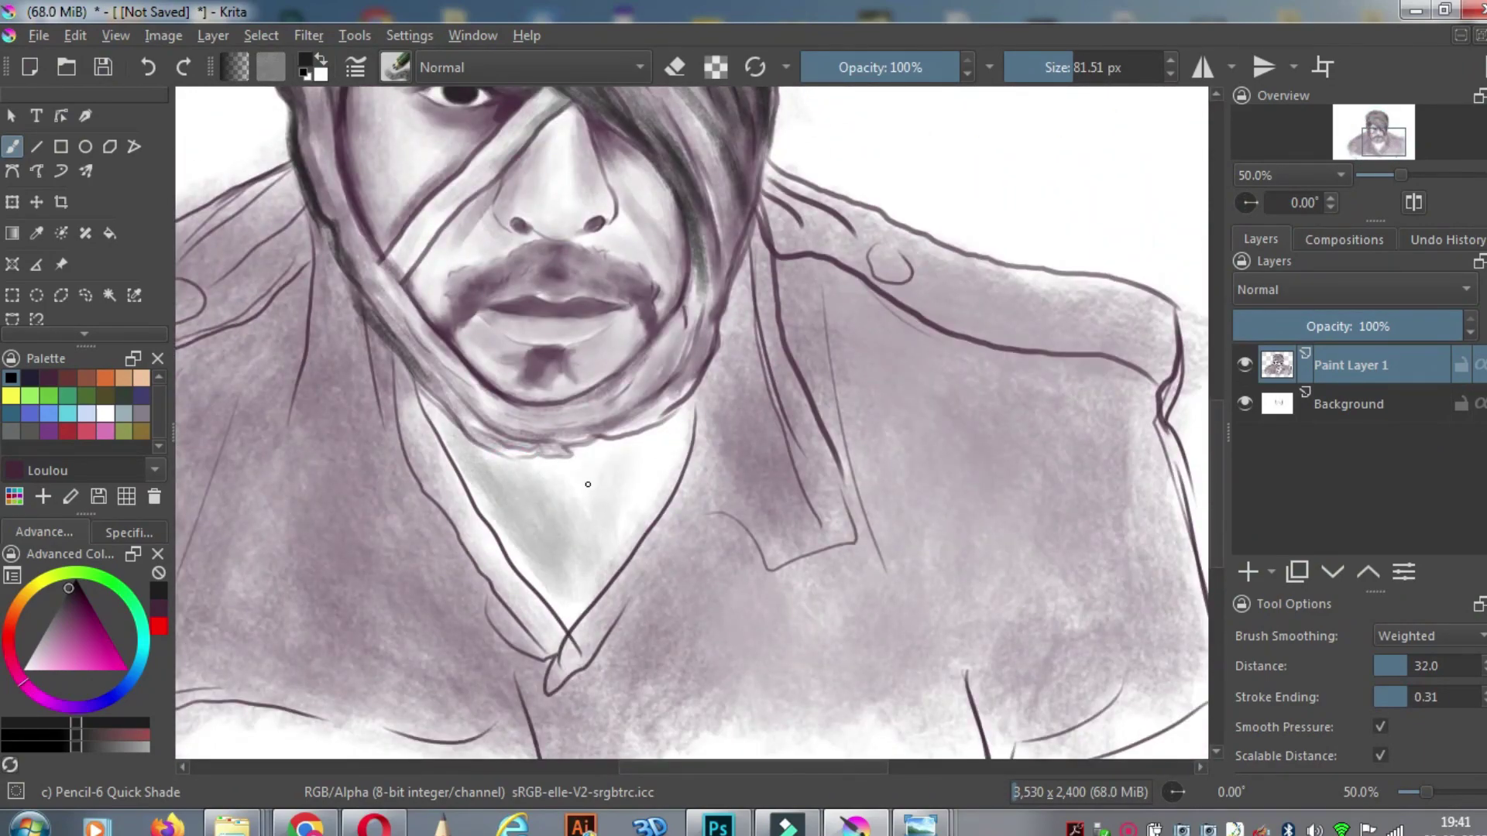
mouse_move(580, 458)
left_mouse_down()
mouse_move(542, 496)
mouse_move(565, 525)
mouse_move(557, 617)
mouse_move(526, 590)
left_mouse_up()
left_click_drag(1398, 142, 1395, 133)
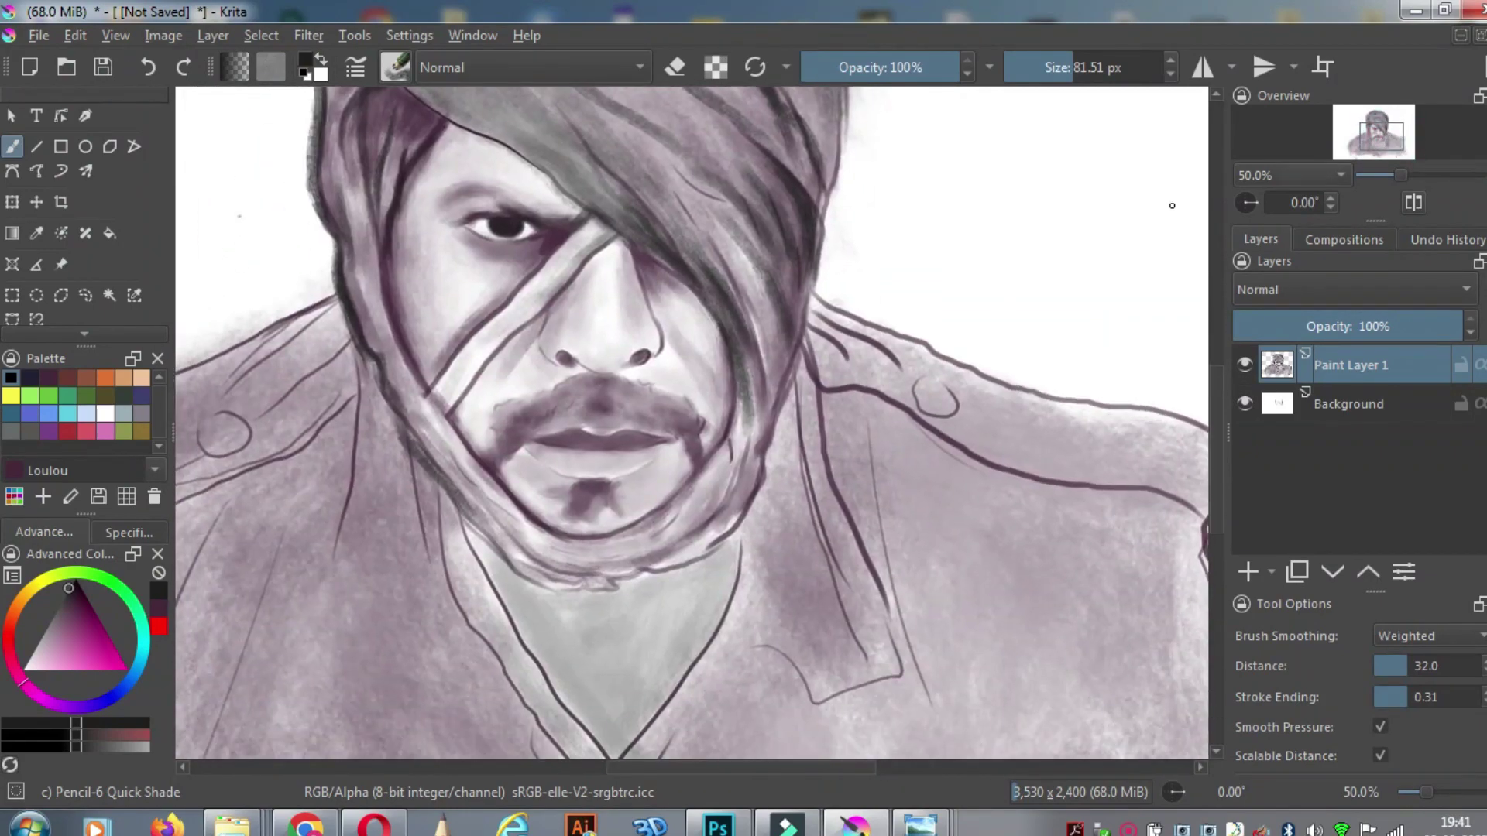
left_click_drag(386, 225, 419, 344)
mouse_move(534, 511)
left_mouse_down()
mouse_move(547, 565)
mouse_move(732, 434)
mouse_move(496, 589)
mouse_move(486, 550)
mouse_move(586, 714)
left_mouse_up()
left_click_drag(560, 716, 443, 529)
Deepen the black shading in the V-shaped neck opening and along the top of the right shoulder
left_click_drag(1400, 176, 1389, 176)
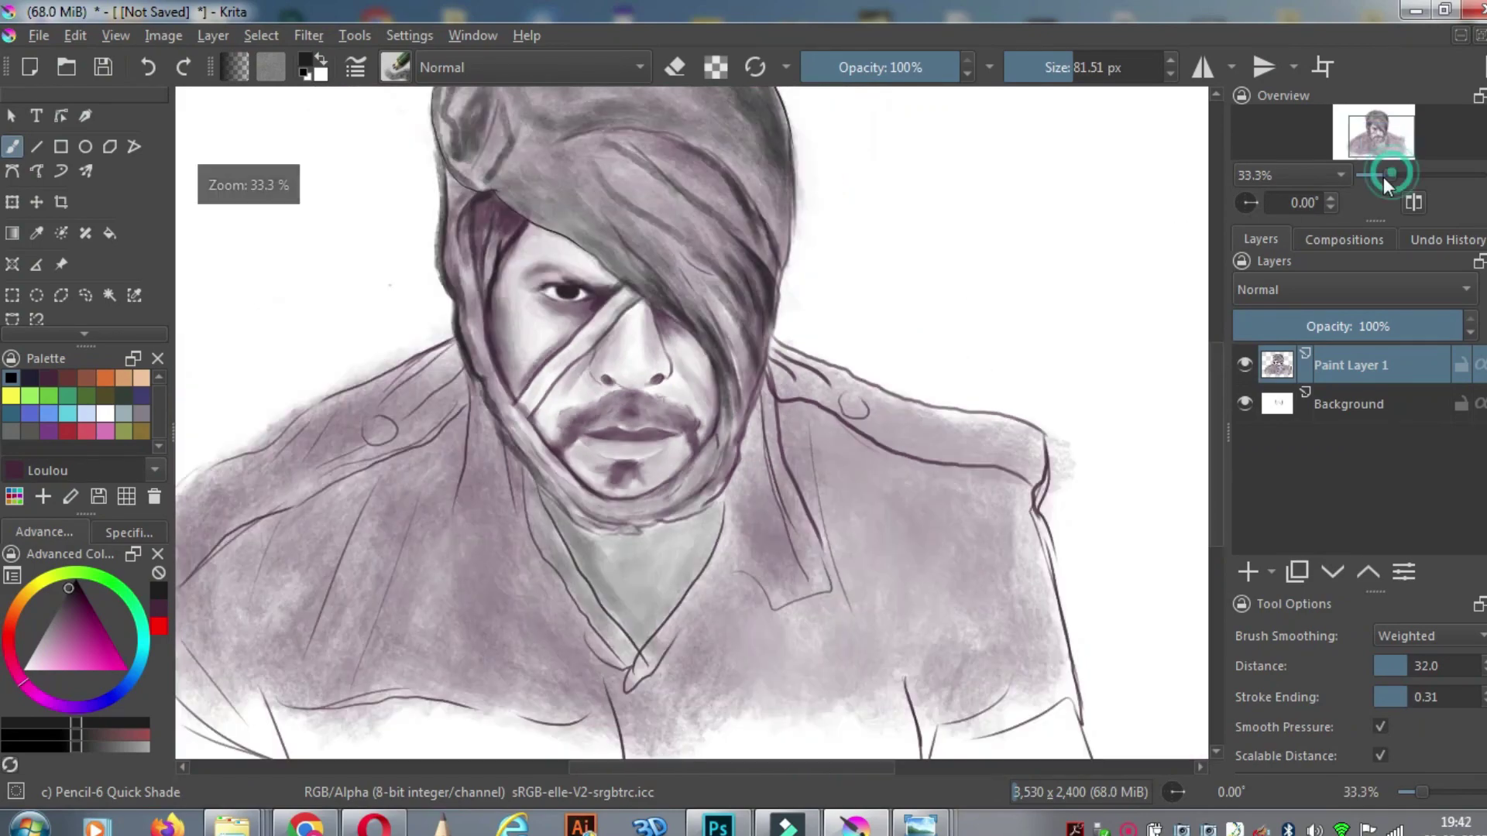
mouse_move(599, 589)
left_mouse_down()
mouse_move(639, 666)
mouse_move(744, 460)
mouse_move(739, 484)
left_mouse_up()
left_click_drag(890, 397, 1026, 440)
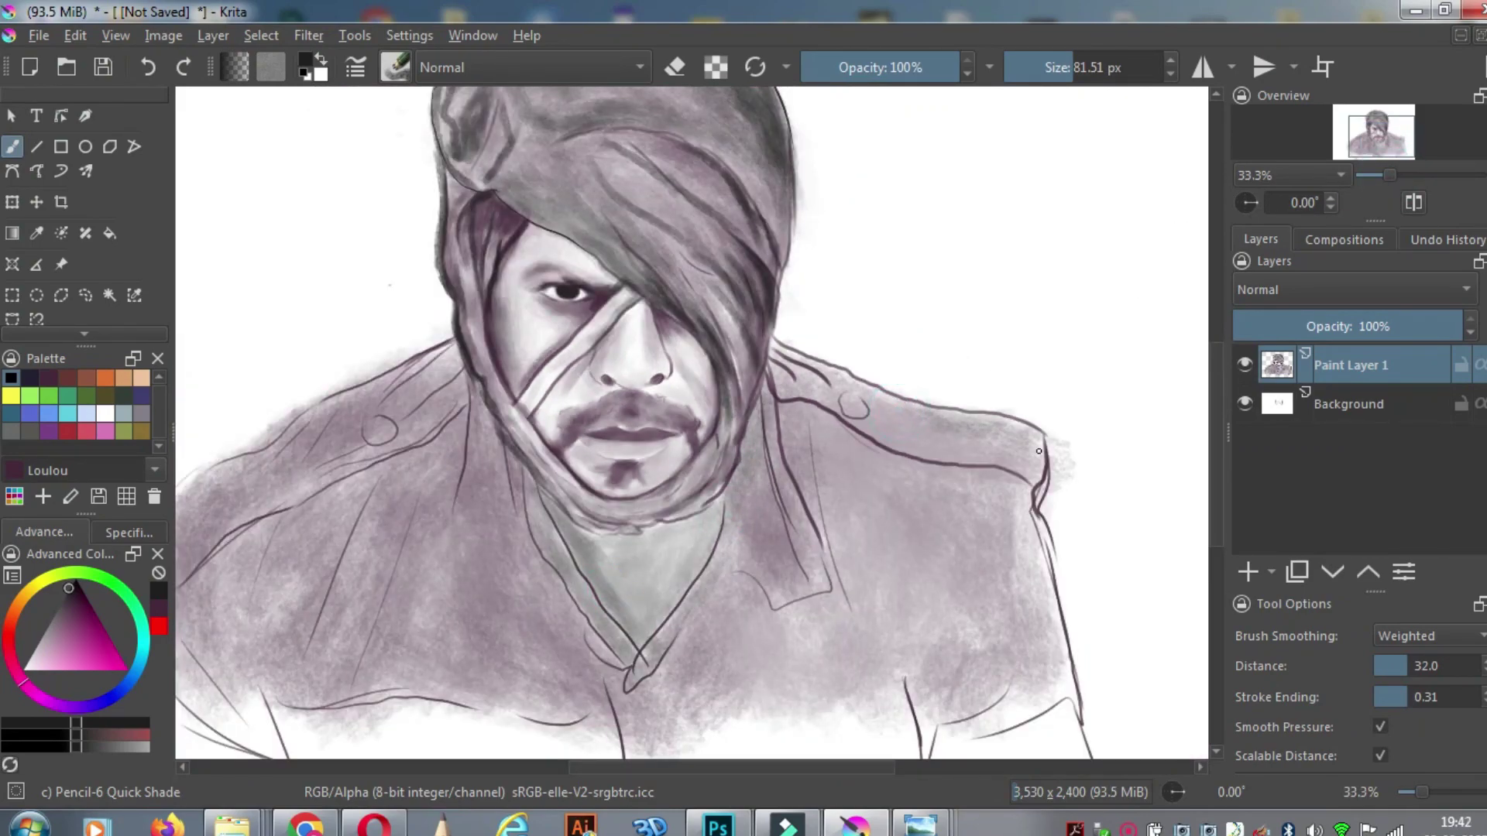
left_click_drag(622, 559, 665, 590)
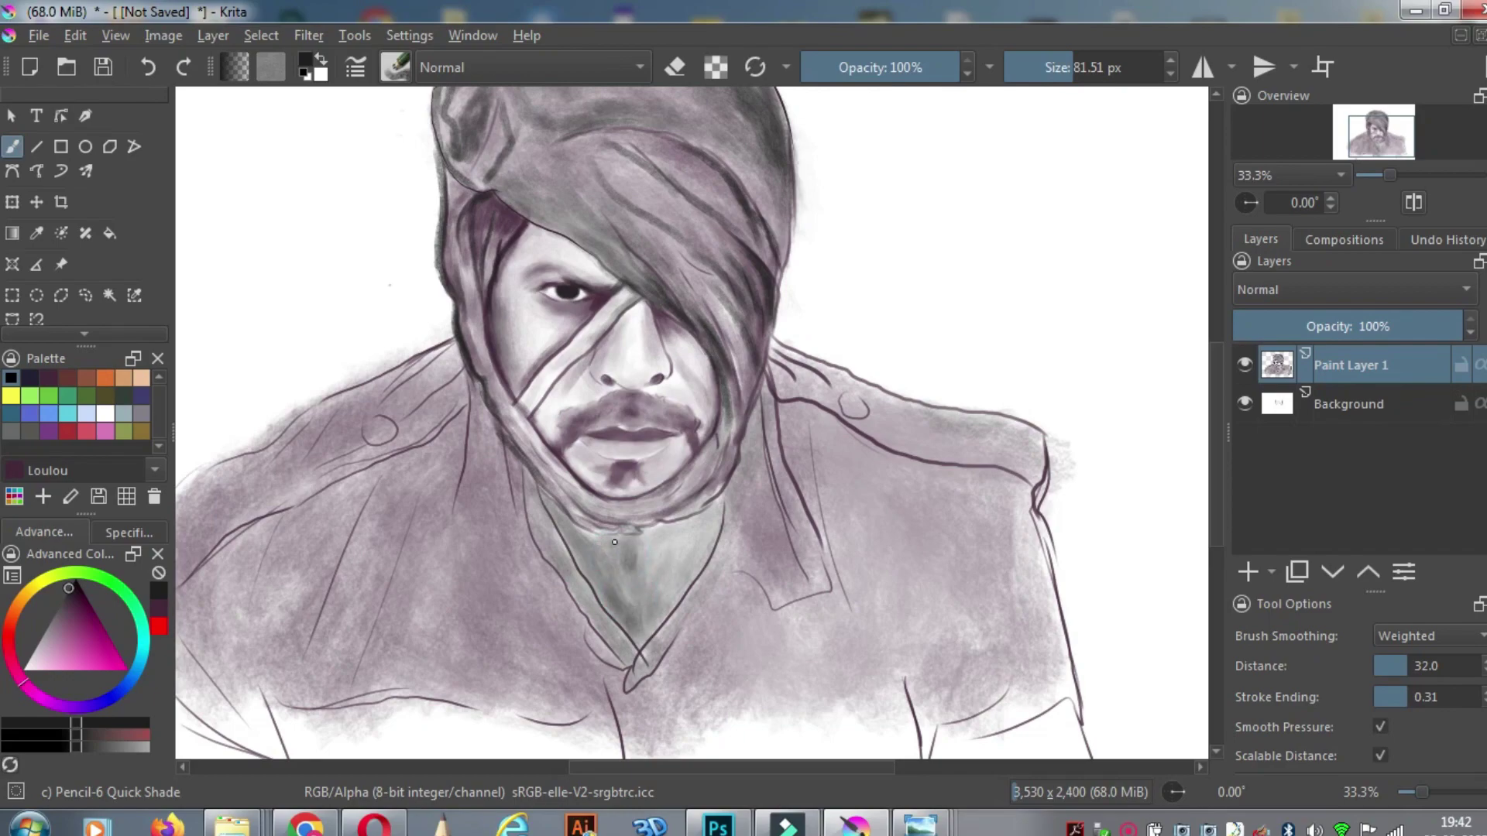
mouse_move(615, 542)
left_mouse_down()
mouse_move(651, 570)
mouse_move(666, 612)
mouse_move(759, 412)
mouse_move(801, 434)
mouse_move(817, 496)
mouse_move(770, 489)
mouse_move(721, 573)
mouse_move(682, 557)
mouse_move(794, 492)
mouse_move(860, 635)
mouse_move(749, 642)
mouse_move(714, 610)
mouse_move(633, 674)
mouse_move(574, 693)
left_mouse_up()
Darken the right collar flap in dark purple and smooth the neck shading with Blender Basic at 60.07 px
left_click(73, 598)
scroll(749, 415, "up", 1)
left_click(395, 68)
left_click(665, 547)
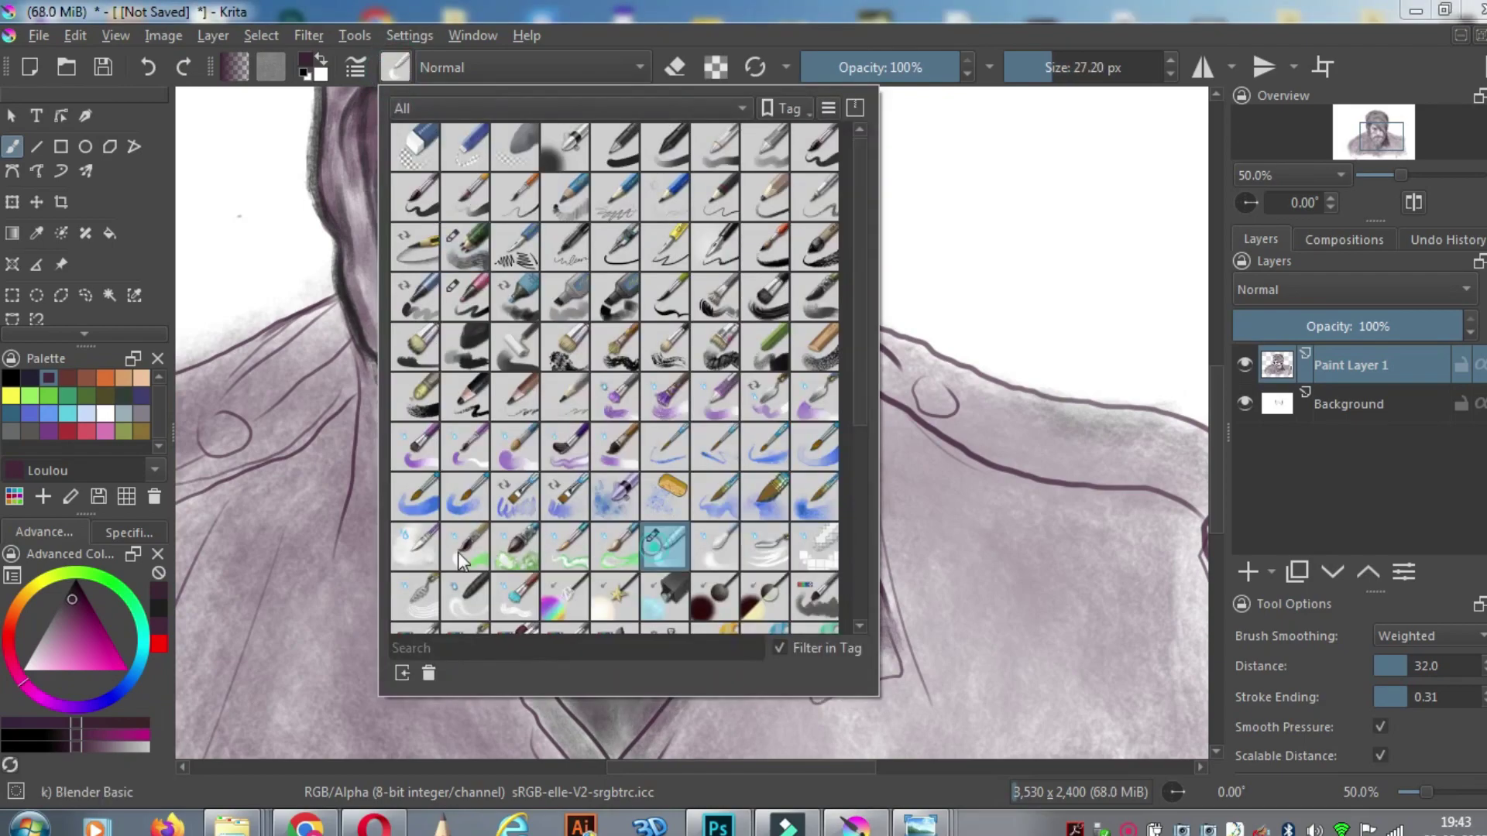
left_click(1067, 66)
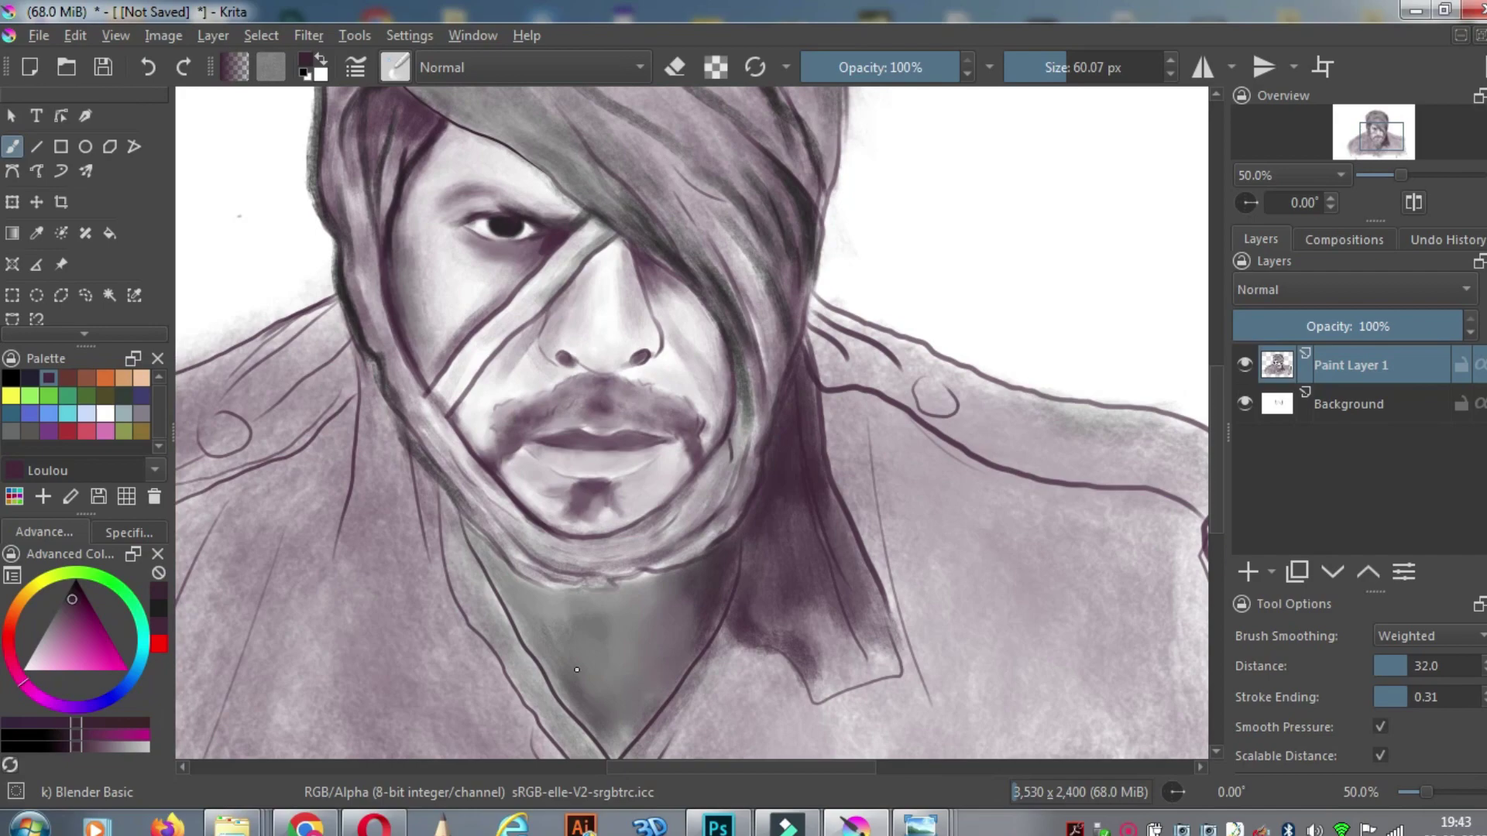
mouse_move(510, 612)
left_mouse_down()
mouse_move(459, 546)
mouse_move(520, 697)
left_mouse_up()
Soften the left shoulder lines, the left collar and the adjoining wrap edge with Blender Blur at 60 px
left_click(395, 67)
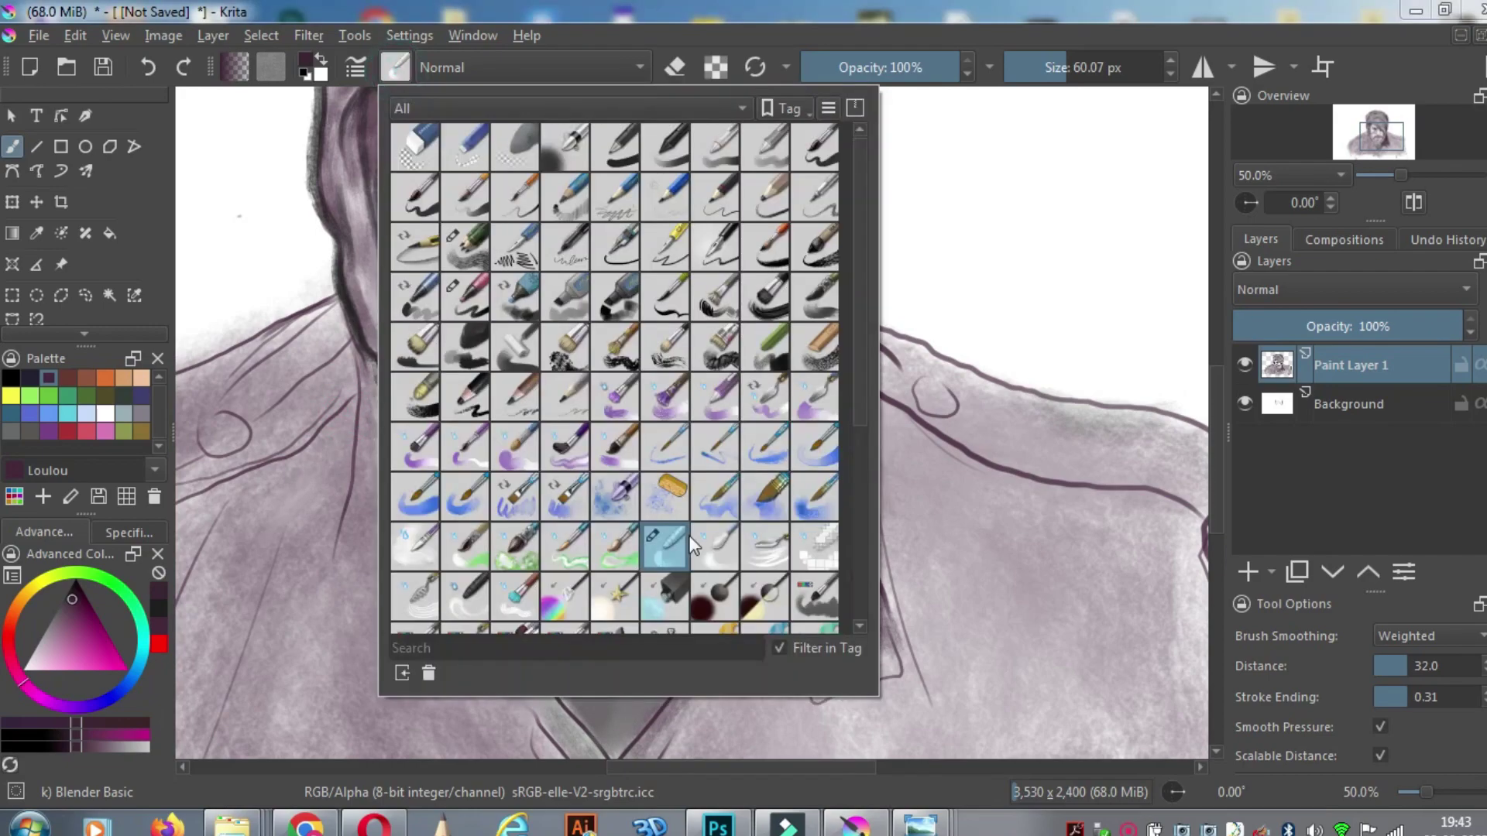
left_click(711, 547)
mouse_move(293, 445)
left_mouse_down()
mouse_move(272, 374)
mouse_move(337, 344)
left_mouse_up()
mouse_move(368, 319)
left_mouse_down()
mouse_move(447, 458)
mouse_move(511, 524)
left_mouse_up()
left_click_drag(358, 387, 534, 673)
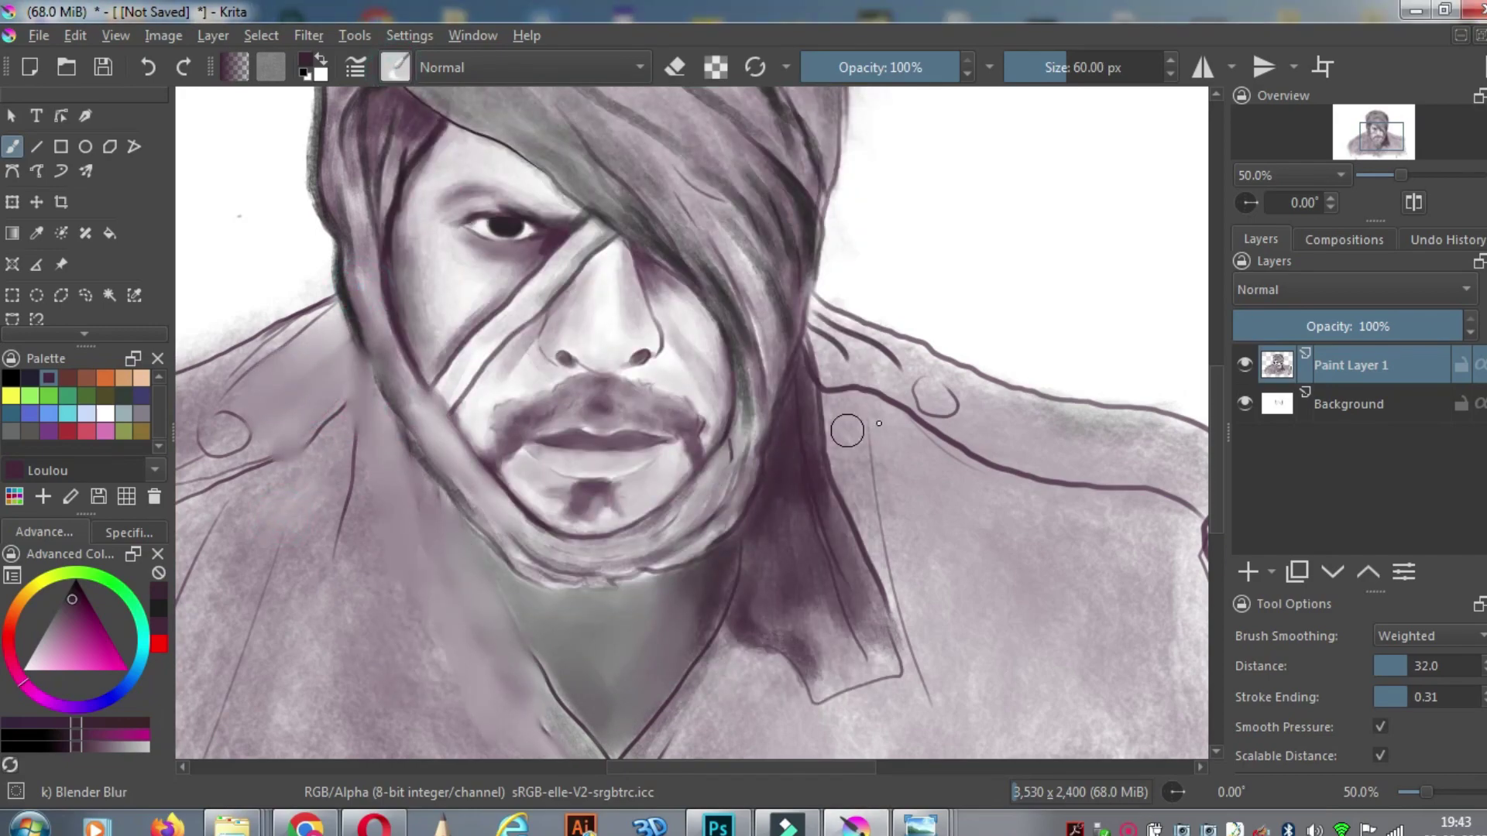
Blur the shading on the right collar flap and along the chin wrap up to the right cheek
left_click_drag(835, 592, 869, 642)
left_click_drag(734, 569, 697, 662)
mouse_move(534, 556)
left_mouse_down()
mouse_move(671, 531)
mouse_move(743, 432)
mouse_move(724, 259)
left_mouse_up()
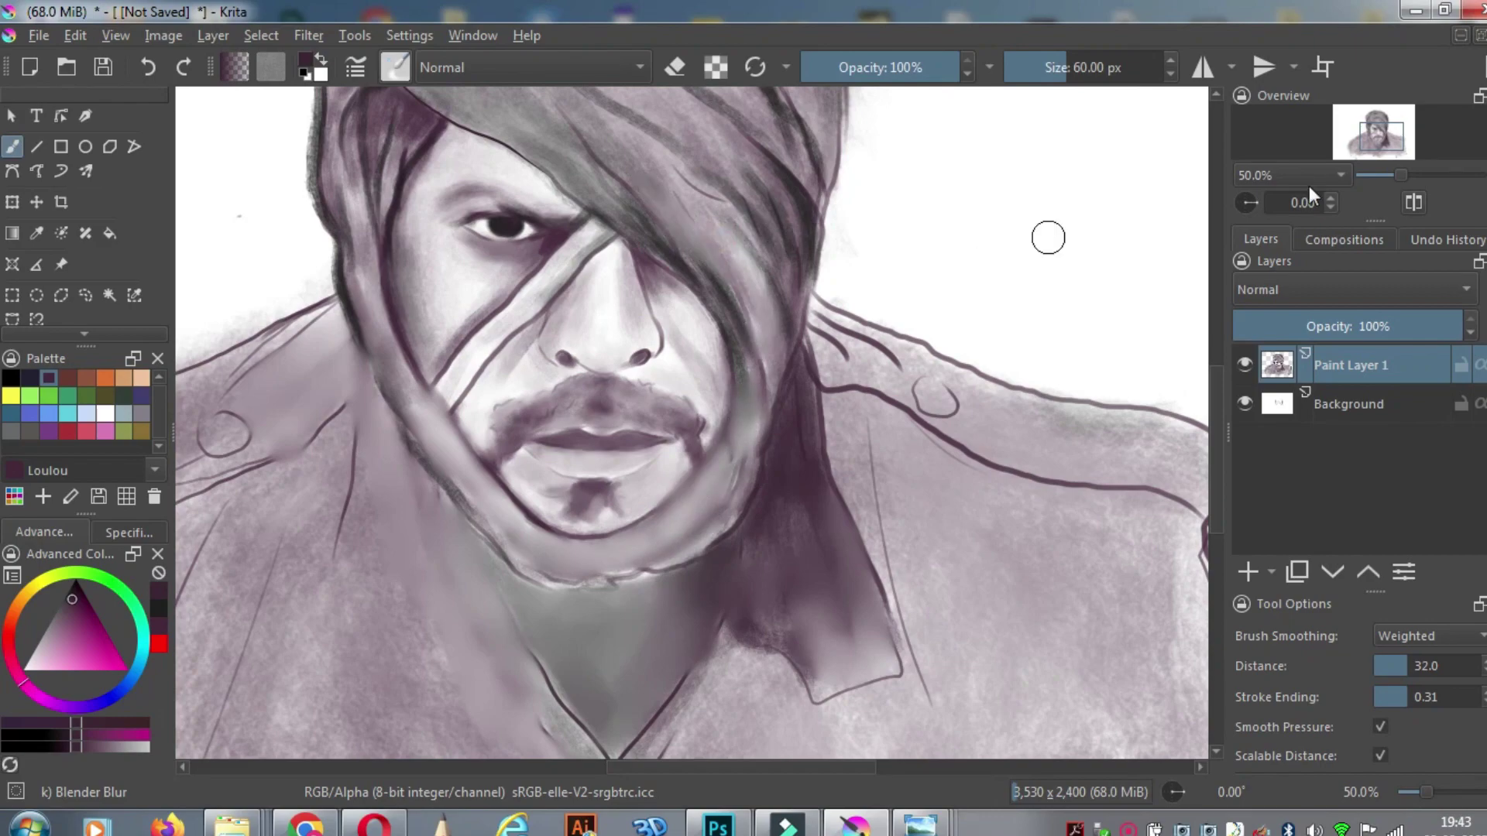
Soften the headwrap's left edge, crown shading and right-hand diagonal folds with Blender Blur
mouse_move(1371, 150)
left_mouse_down()
mouse_move(1377, 138)
mouse_move(1365, 142)
left_mouse_up()
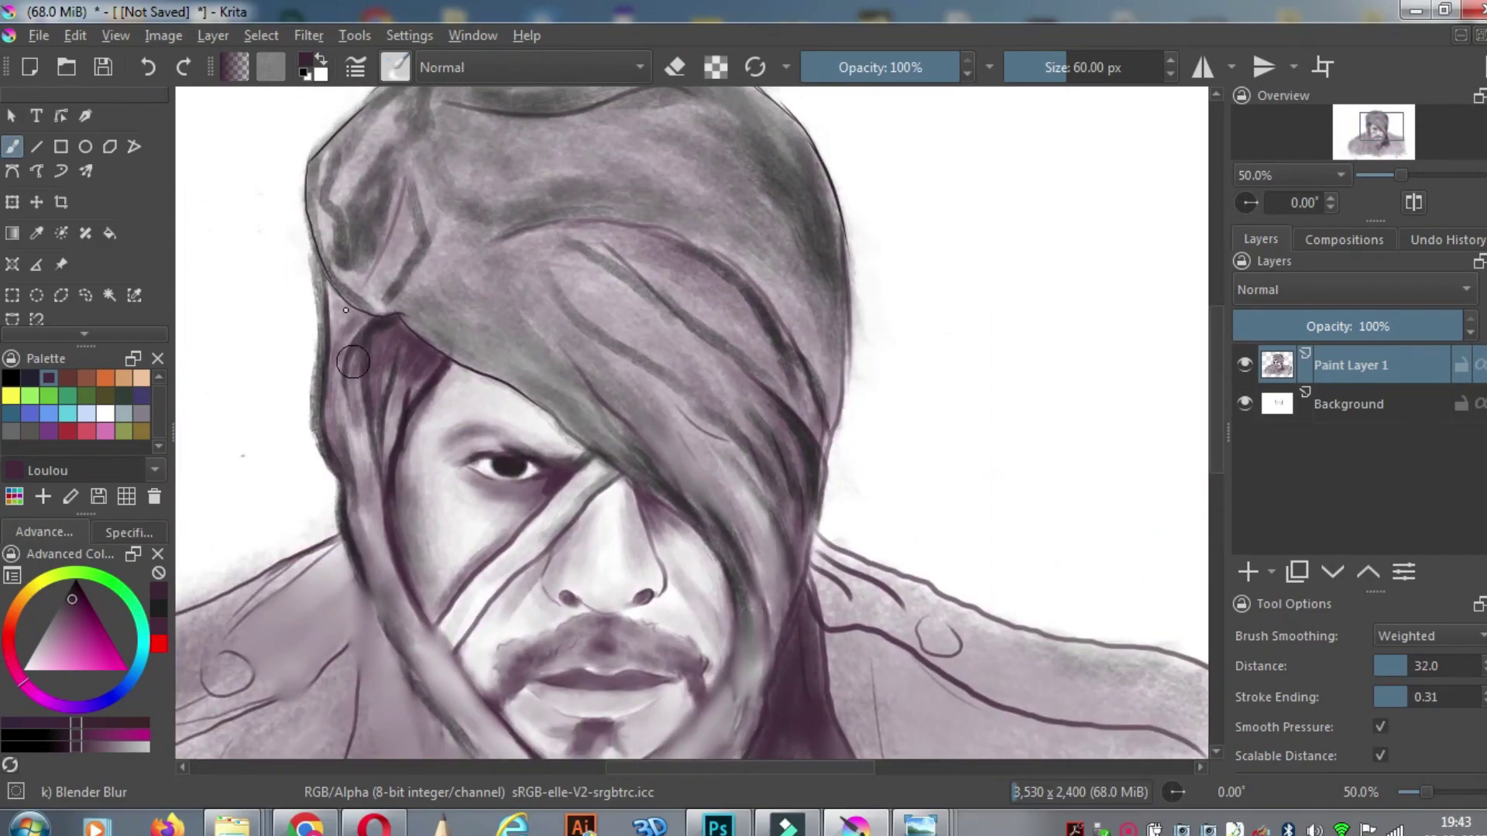
left_click_drag(345, 310, 317, 177)
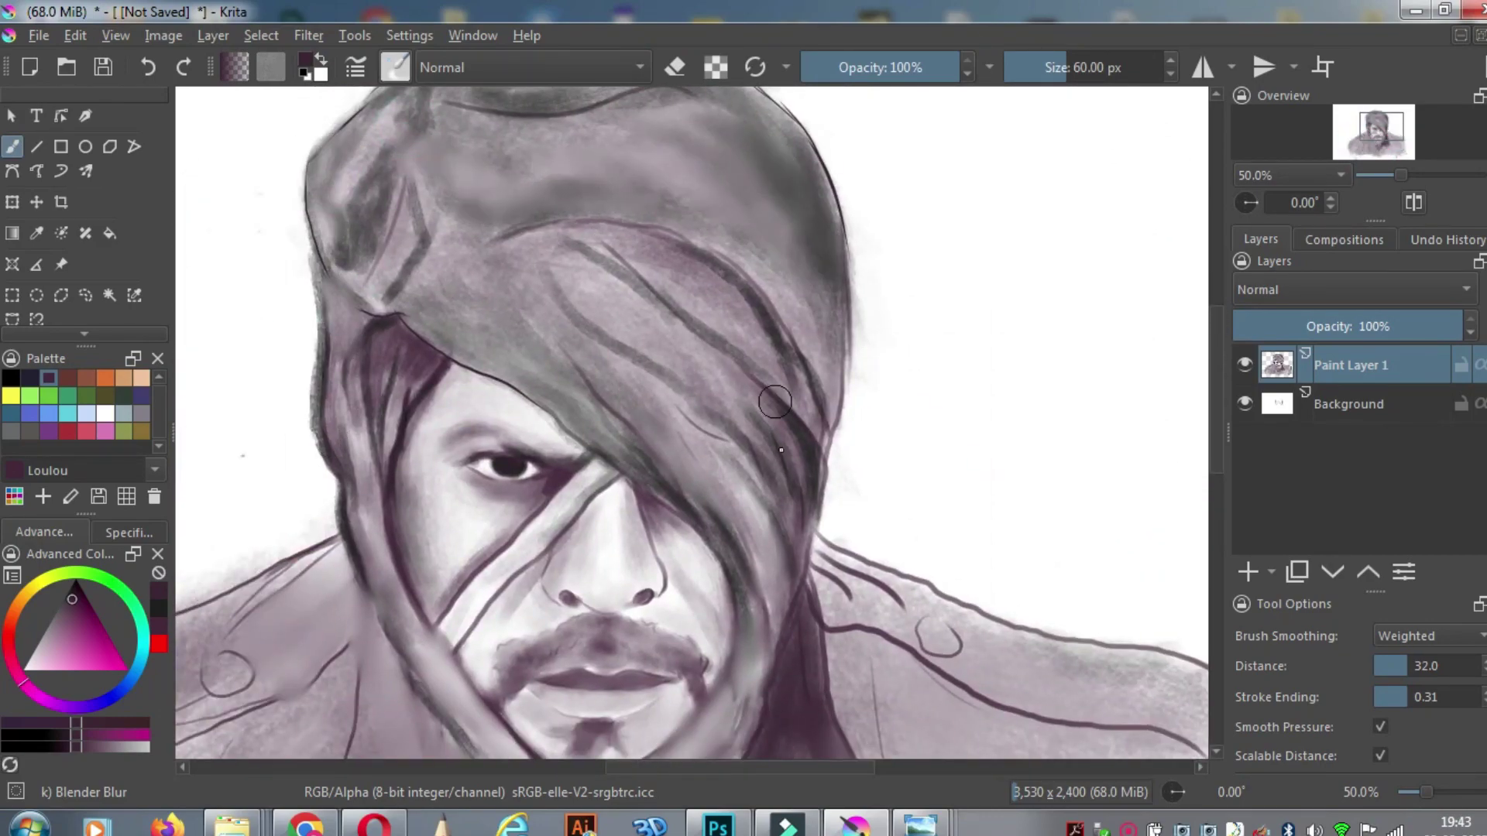
left_click_drag(781, 450, 763, 531)
left_click_drag(797, 419, 736, 348)
Blur the shading and sketch lines on both shoulders and the collar, and soften the headwrap's lower right edge
left_click_drag(1365, 148, 1373, 141)
left_click_drag(445, 321, 337, 395)
left_click_drag(495, 208, 393, 265)
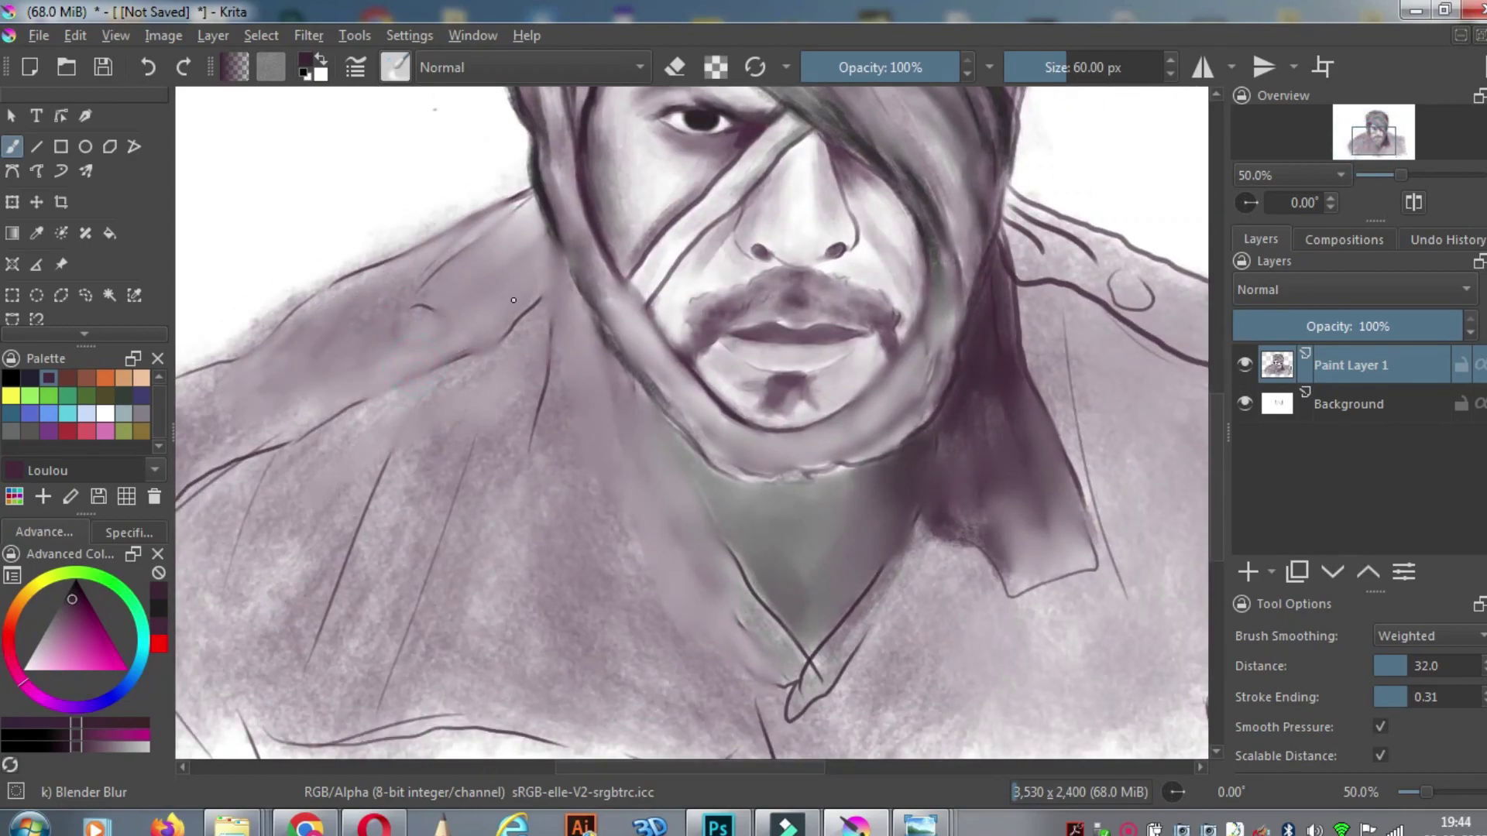
left_click_drag(728, 679, 920, 615)
mouse_move(1065, 364)
left_mouse_down()
mouse_move(1024, 225)
mouse_move(1143, 298)
left_mouse_up()
left_click_drag(1088, 504, 1069, 326)
left_click_drag(1375, 142, 1385, 128)
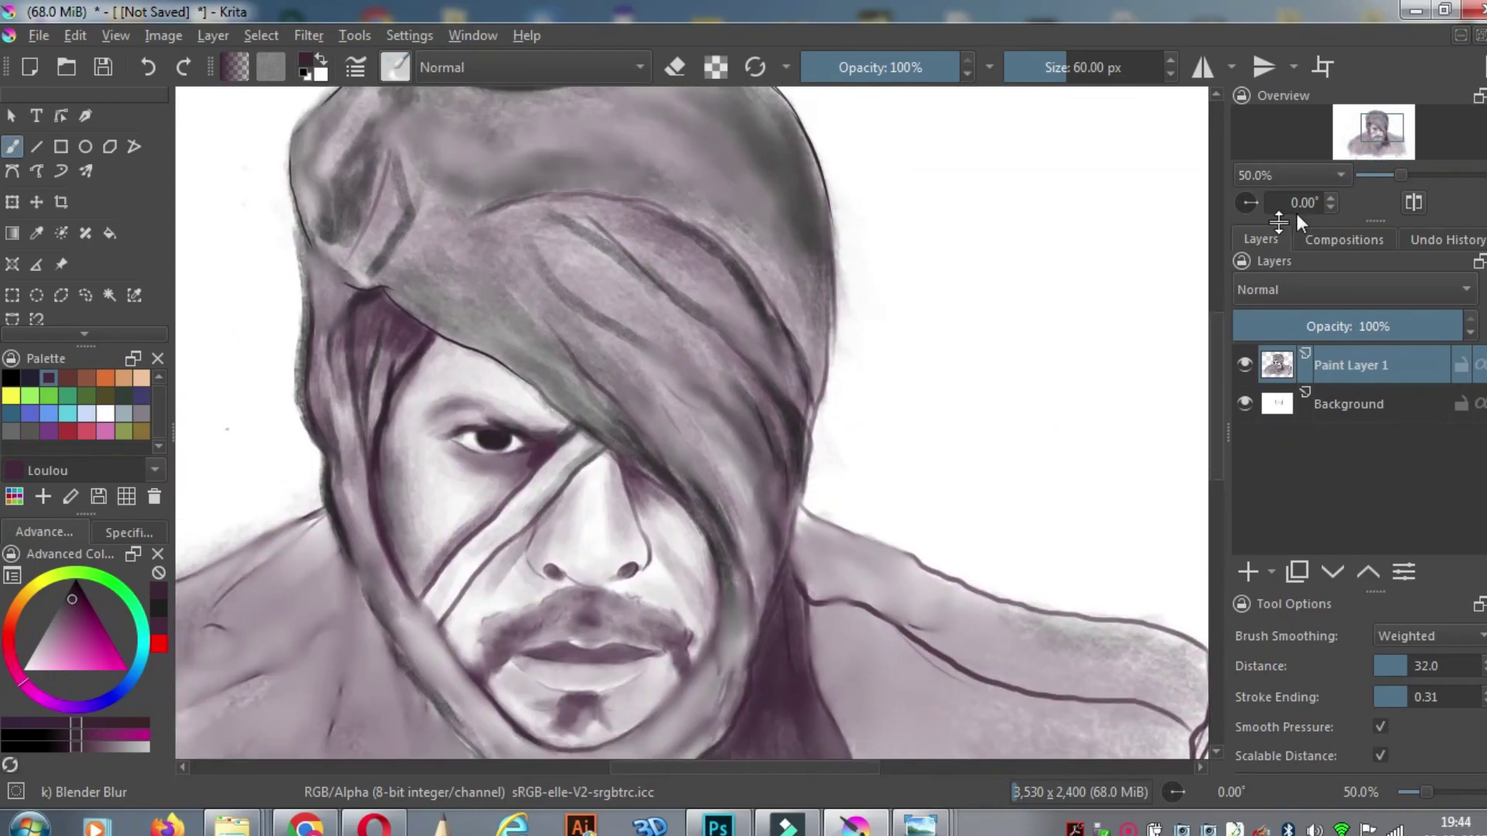
left_click_drag(796, 378, 804, 542)
Deepen the headwrap's side edges, cheek cloth and crown folds in dark purple with Pencil-6 Quick Shade at 81.51 px
left_click(395, 68)
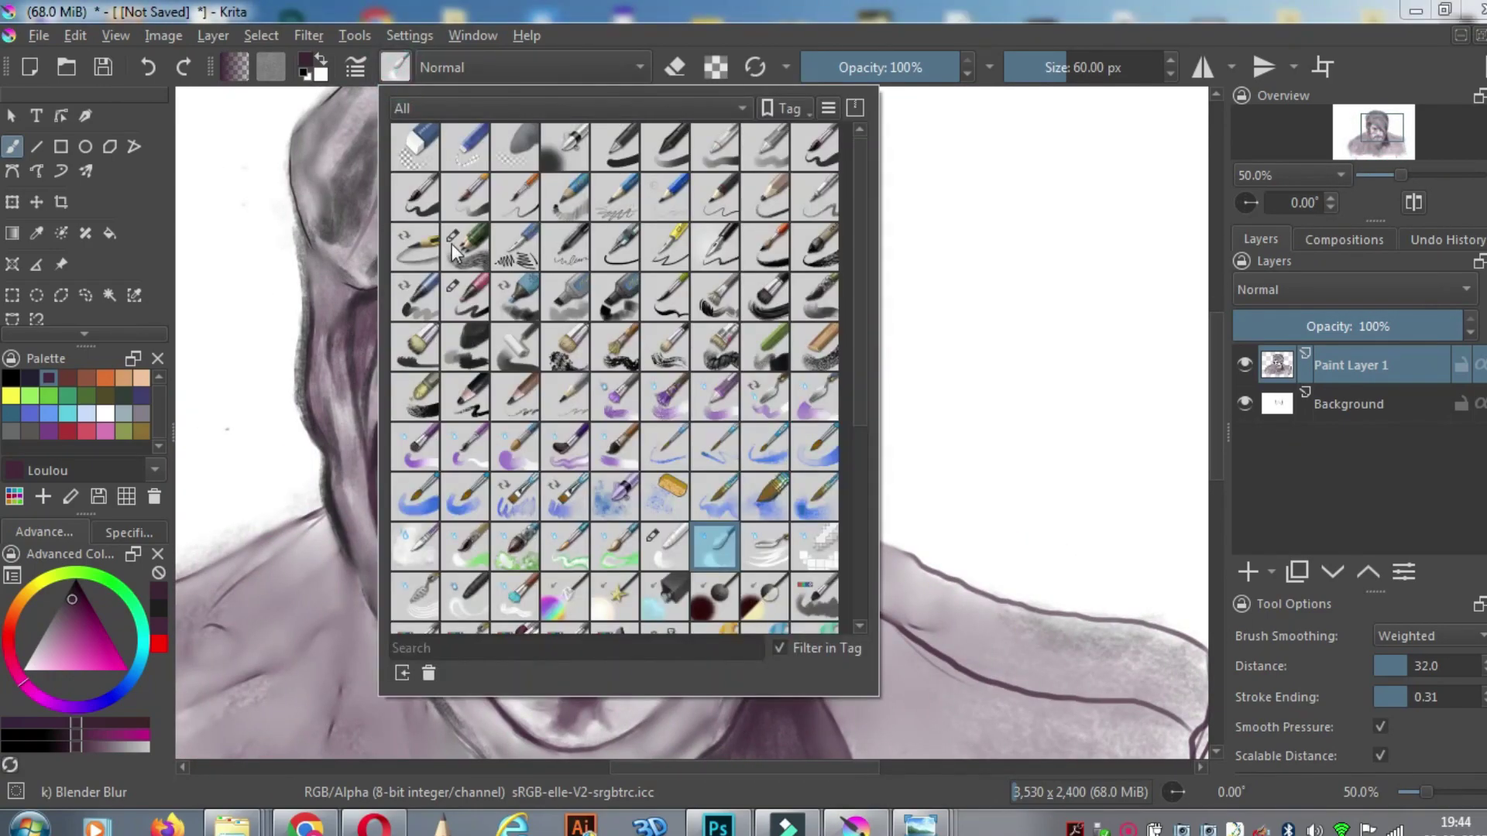
left_click(408, 278)
mouse_move(332, 333)
left_mouse_down()
mouse_move(313, 408)
mouse_move(338, 503)
left_mouse_up()
left_click_drag(307, 267, 309, 441)
mouse_move(820, 348)
left_mouse_down()
mouse_move(800, 496)
mouse_move(765, 600)
left_mouse_up()
left_click_drag(743, 548, 740, 689)
left_click_drag(608, 203, 519, 225)
left_click_drag(407, 263, 460, 302)
Pick a pale pink and try highlighting the headwrap's upper folds, undoing the last stroke
left_click_drag(48, 649, 29, 664)
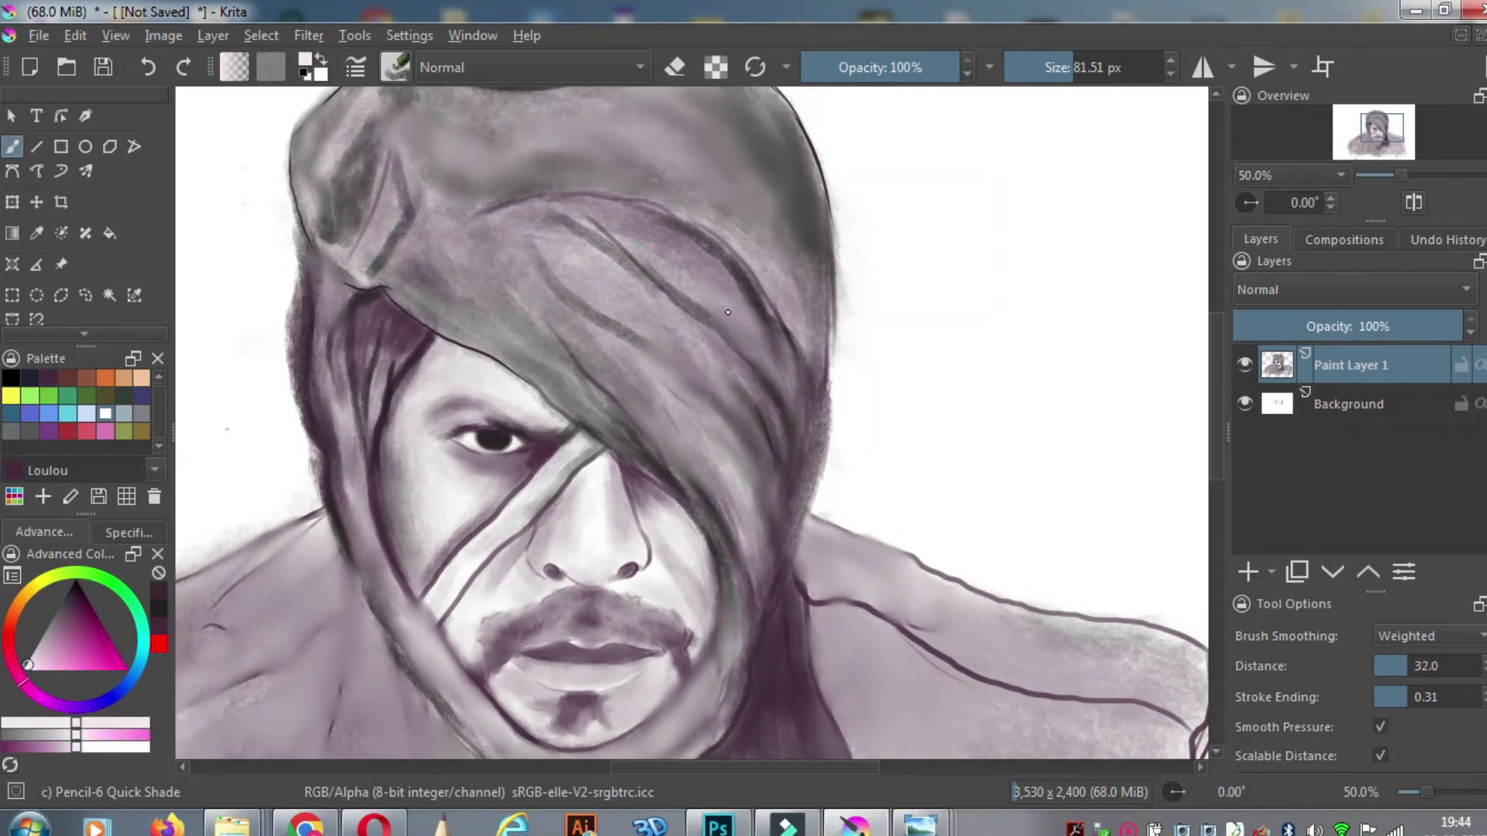
left_click_drag(612, 250, 728, 344)
left_click(1039, 67)
left_click(1053, 78)
left_click_drag(689, 186, 498, 193)
left_click(147, 69)
Lighten the headwrap's front edge and left-hand knot in pale pink at a brush size of 73.88 px
left_click(1069, 72)
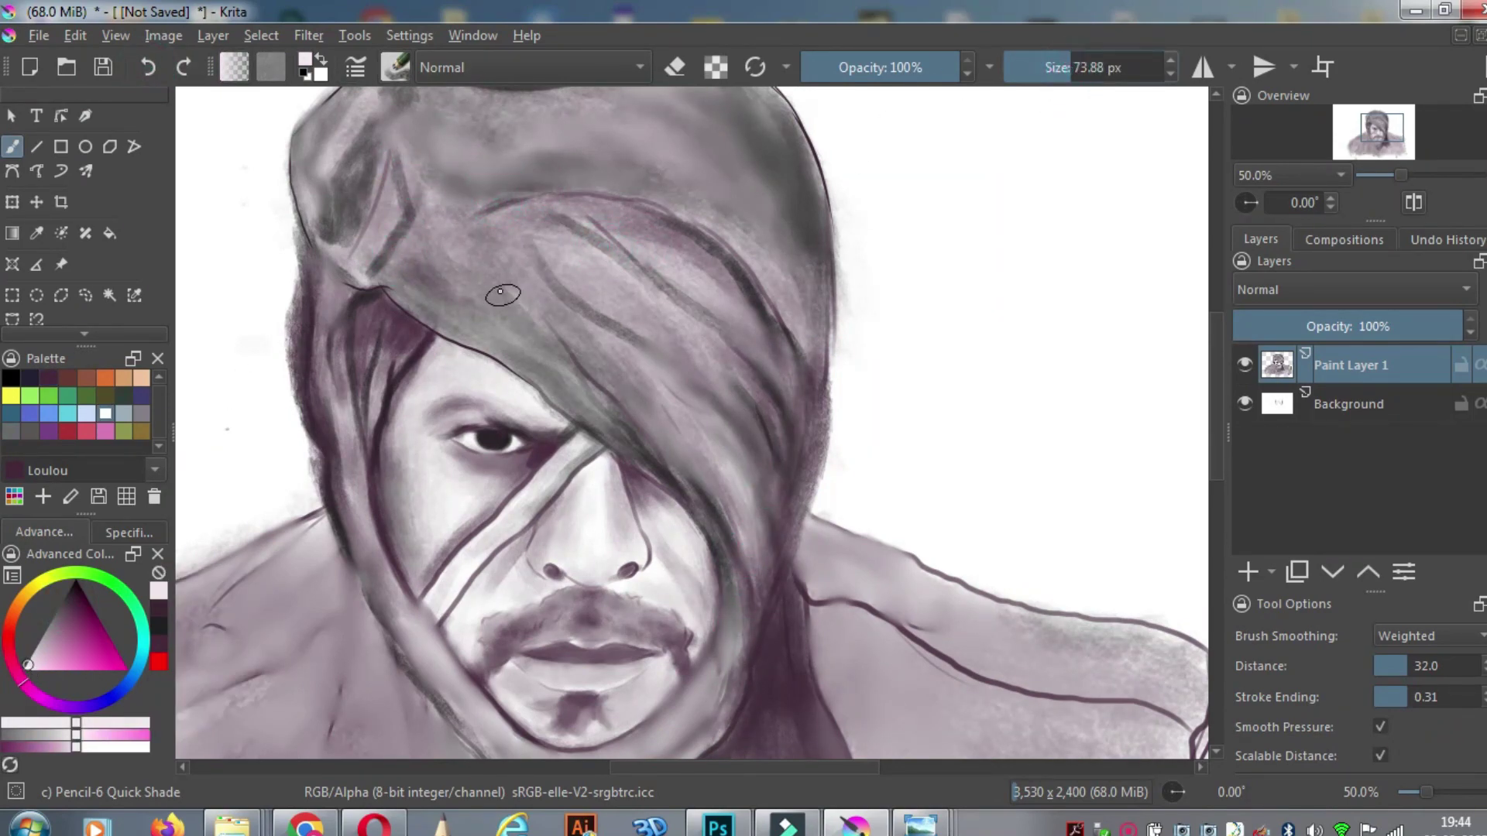
left_click_drag(474, 346, 404, 300)
left_click_drag(329, 259, 330, 360)
left_click_drag(372, 190, 352, 242)
left_click_drag(335, 117, 302, 216)
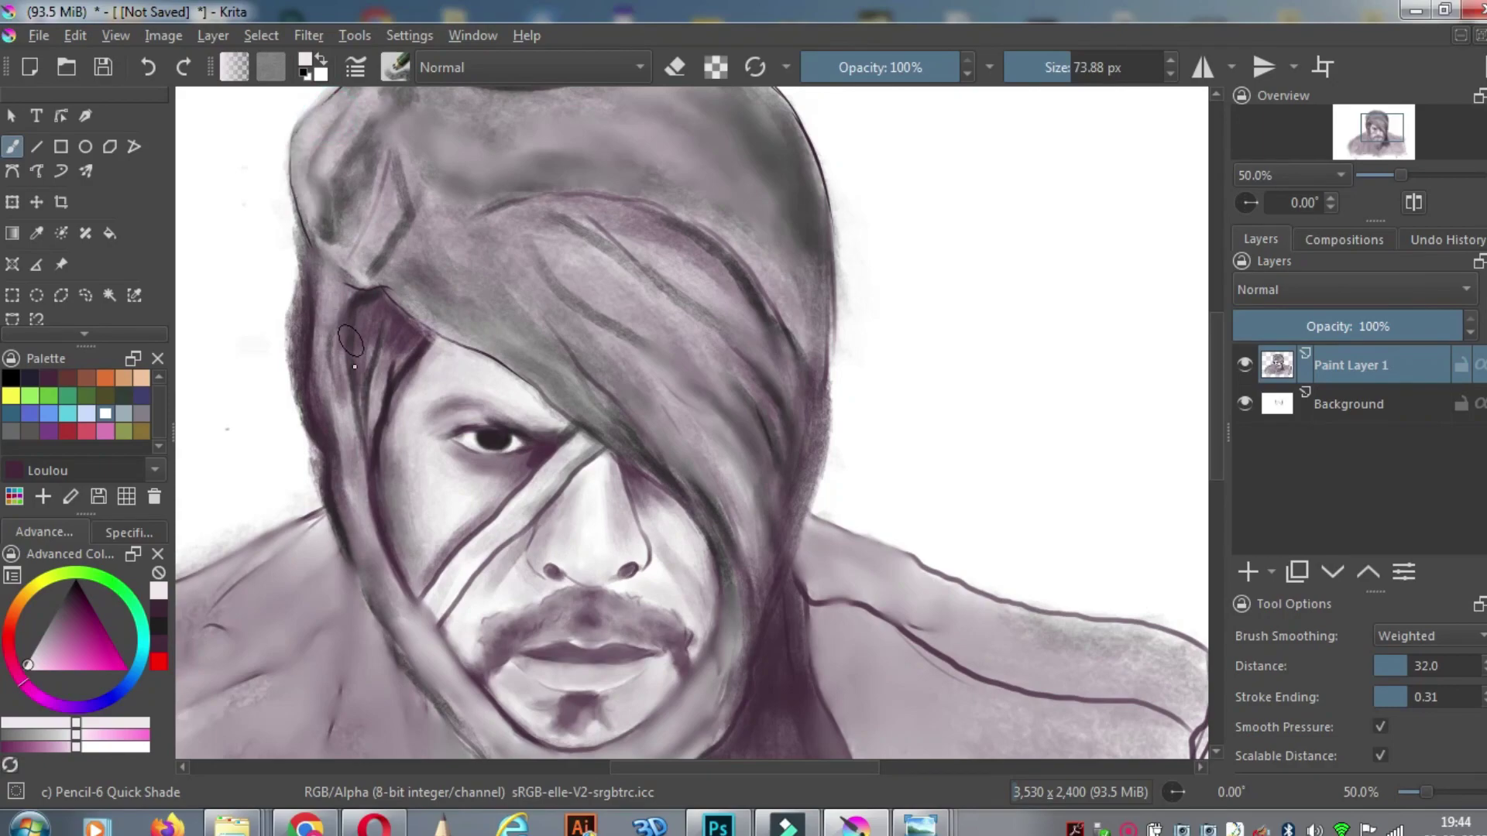
Add pale pink highlights along the left cheek band and the diagonal folds above the covered eye
left_click_drag(340, 402, 357, 544)
left_click_drag(329, 489, 463, 714)
left_click_drag(731, 396, 768, 486)
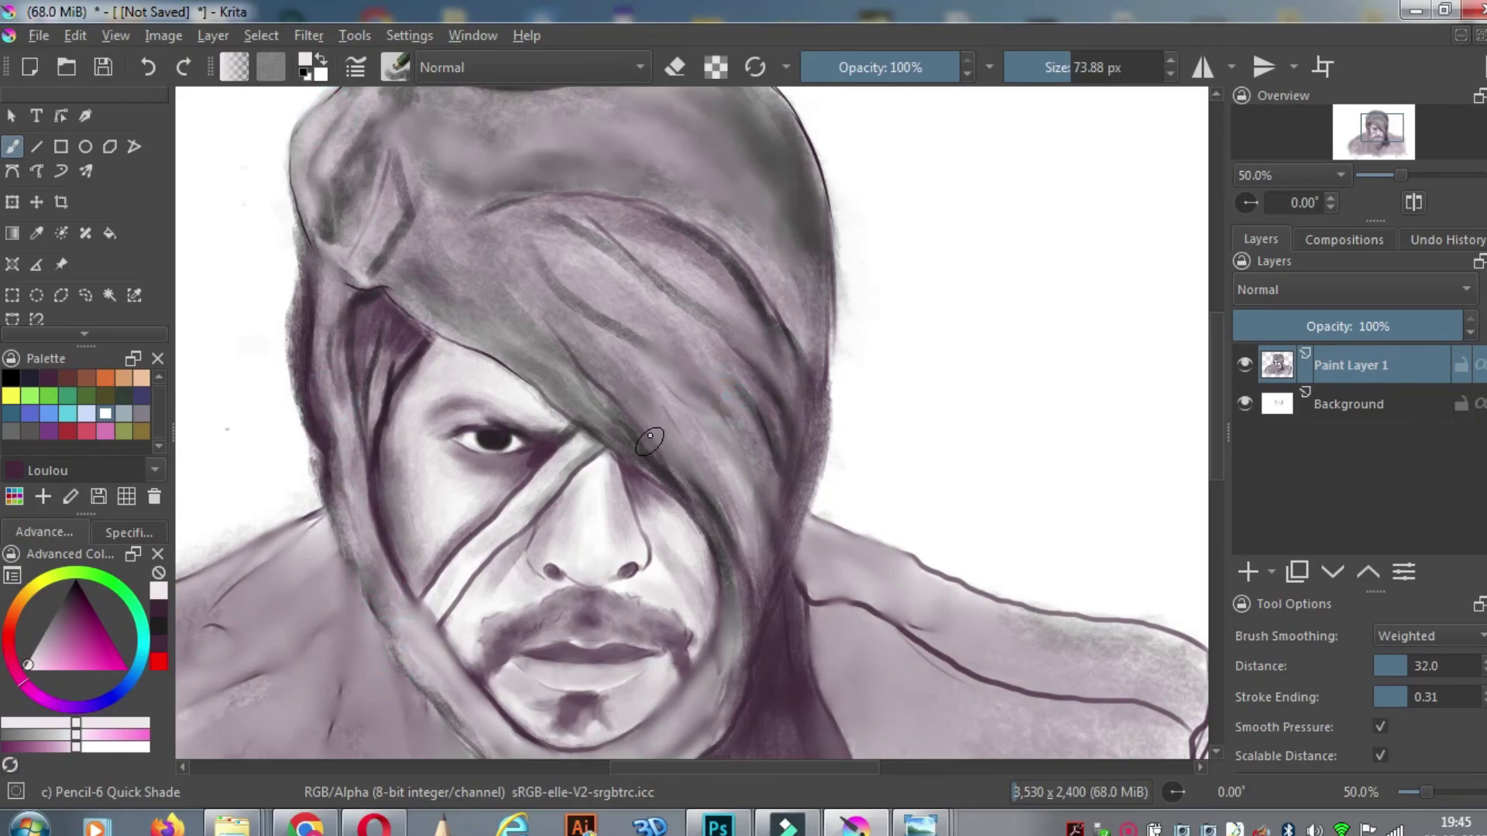
left_click_drag(651, 438, 733, 549)
left_click_drag(513, 311, 711, 463)
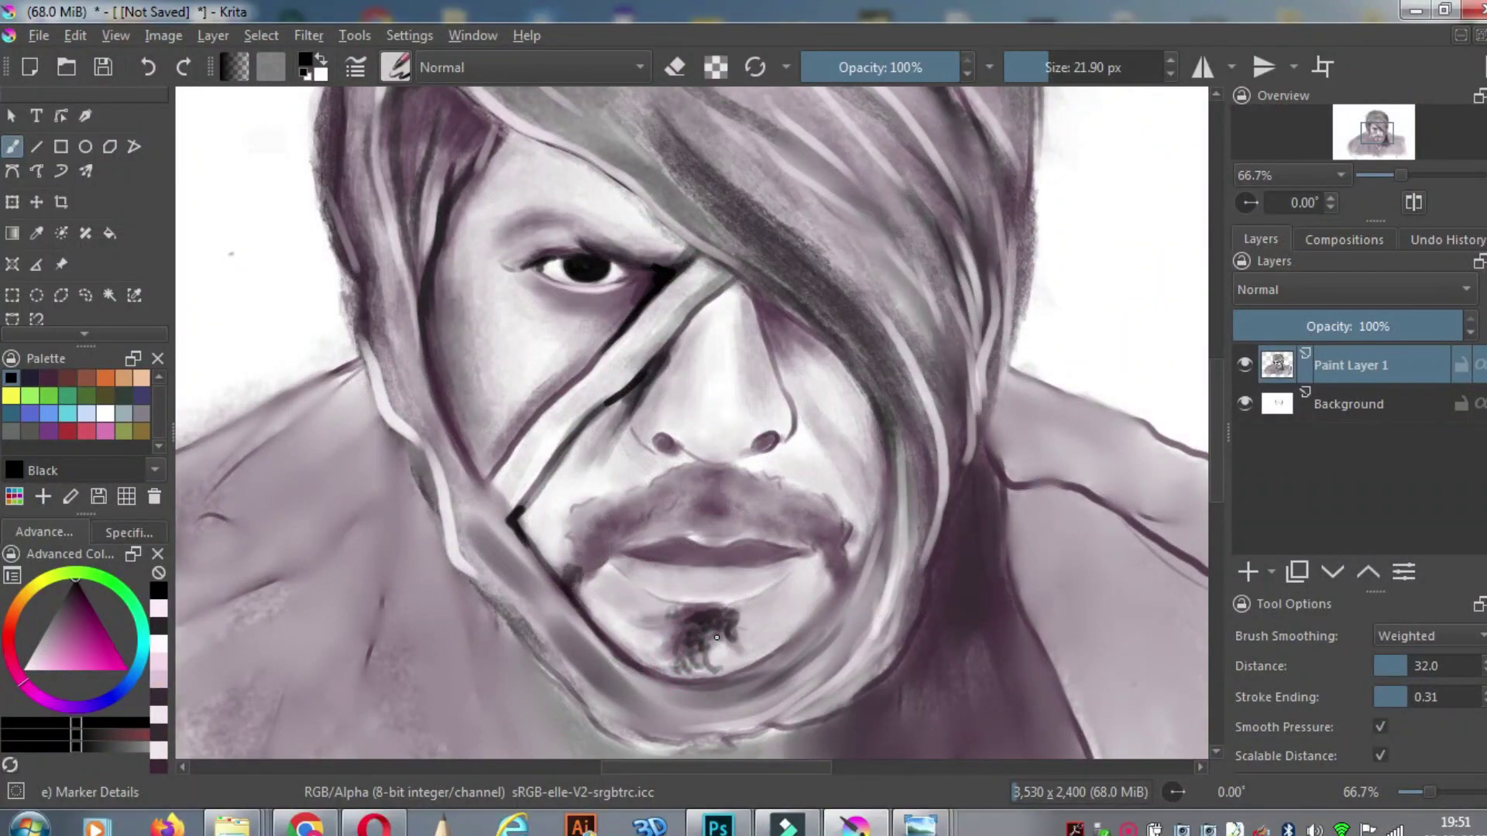
Stipple black hair texture into the middle and left side of the moustache with Marker Details at 17.33 px
key("bracketleft")
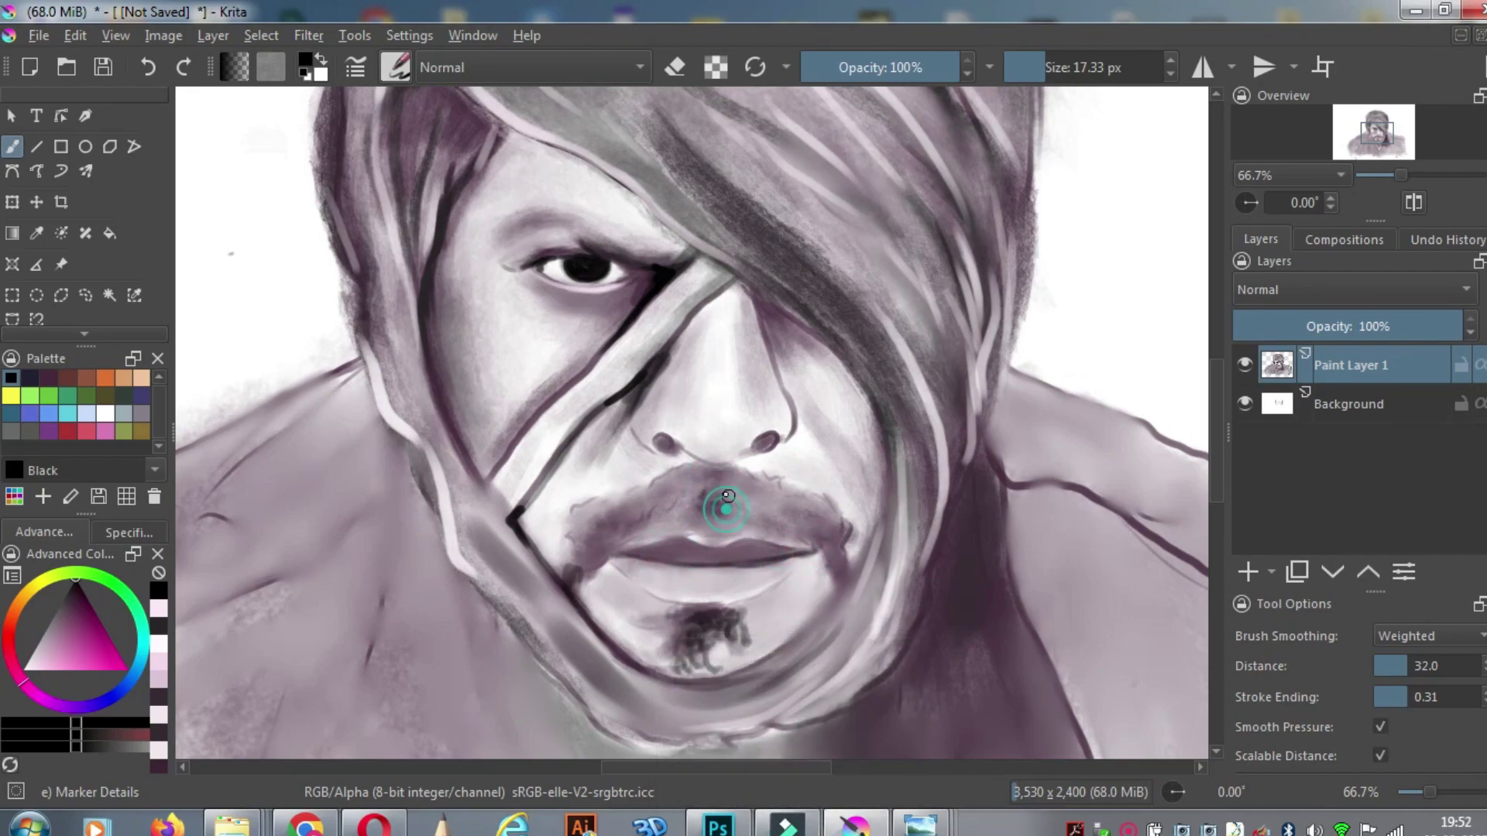
mouse_move(725, 518)
left_mouse_down()
mouse_move(695, 526)
mouse_move(724, 496)
left_mouse_up()
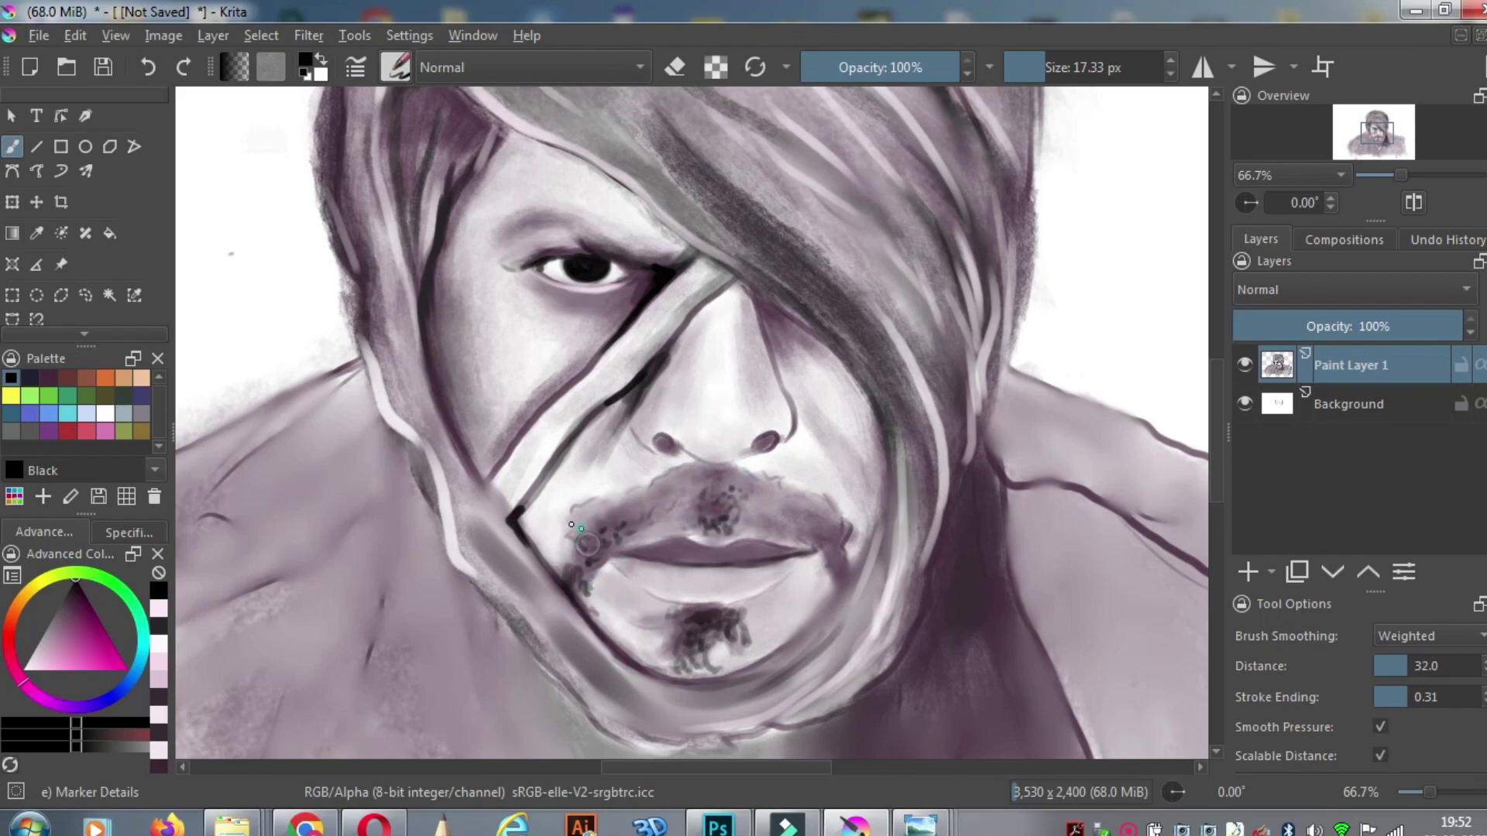
left_click_drag(611, 533, 578, 512)
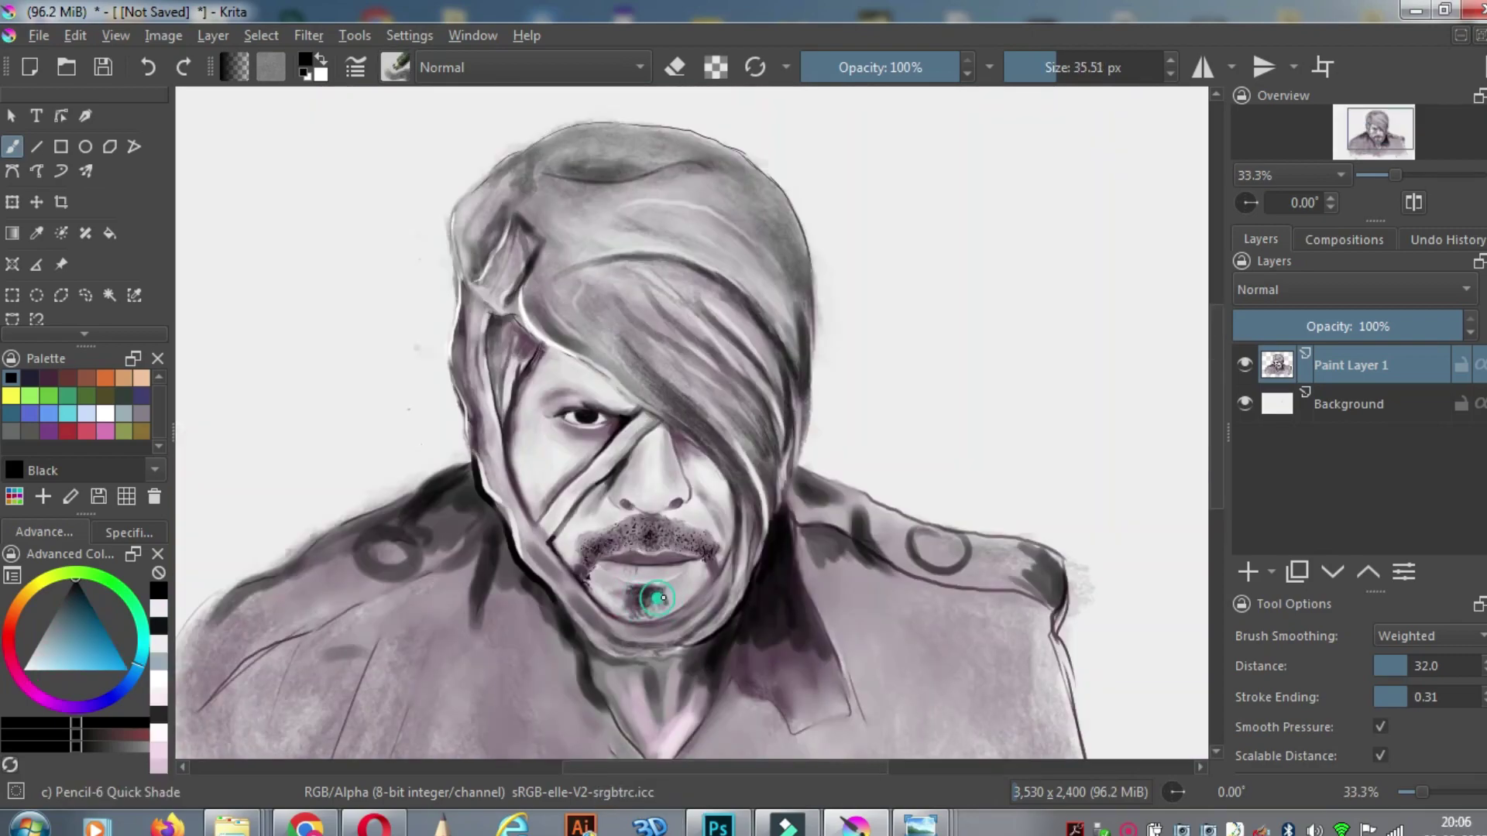
Shade beneath the lower lip in black with Pencil-6 Quick Shade at 35.51 px, undoing the first attempt and repainting it
left_click_drag(1390, 175, 1379, 142)
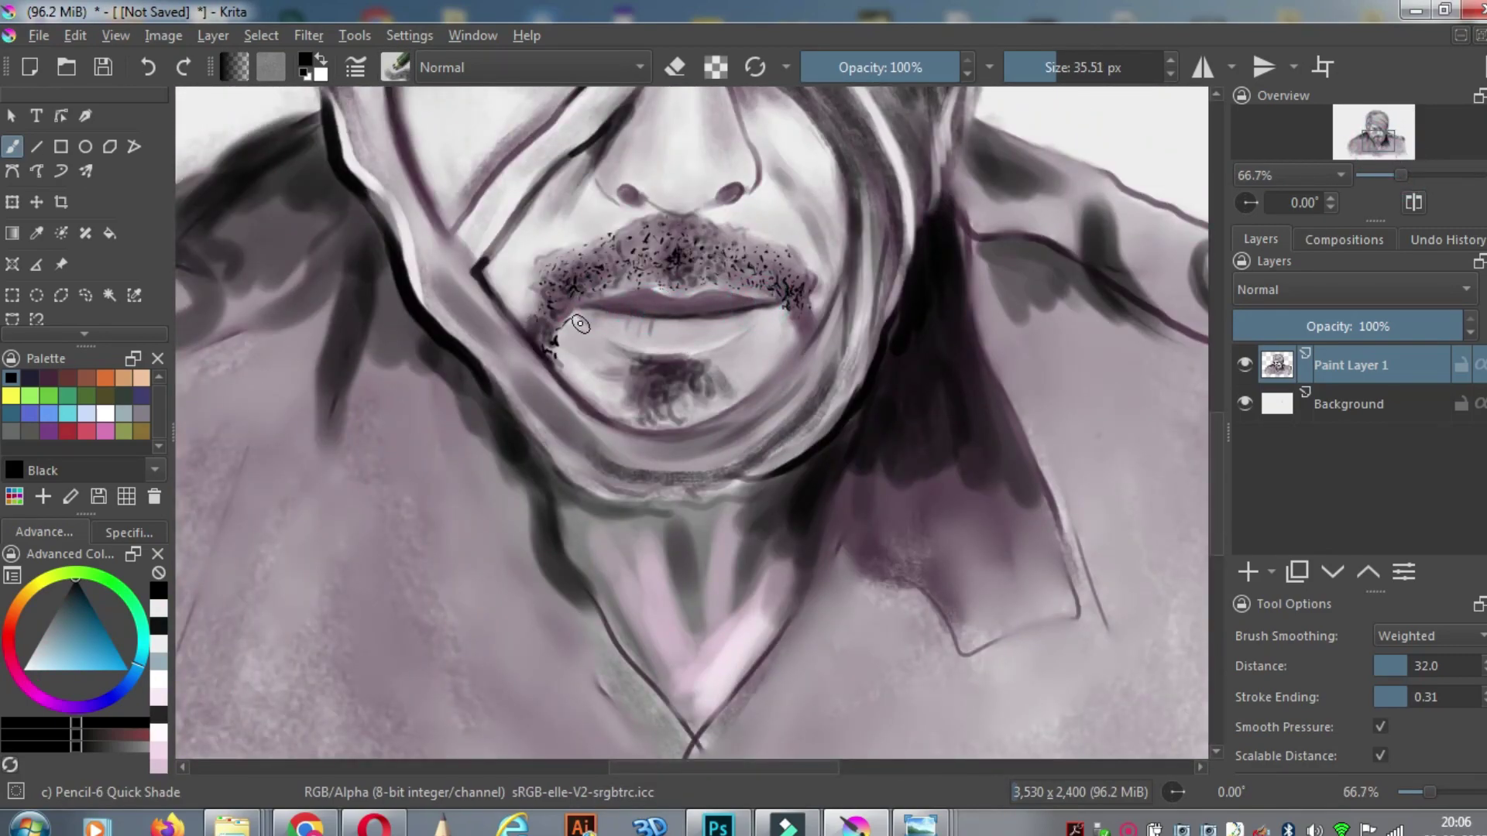
left_click_drag(573, 316, 734, 347)
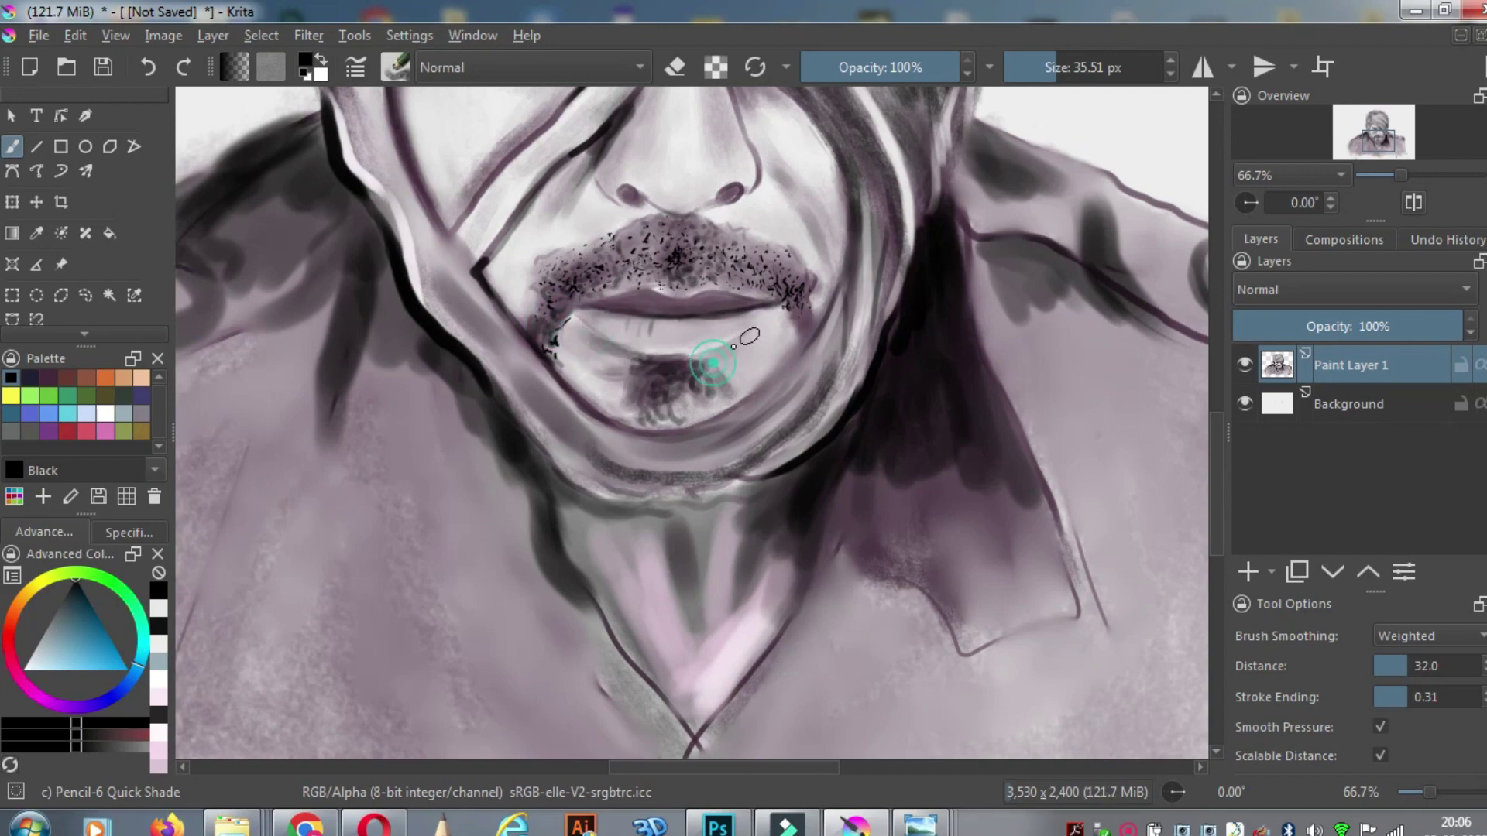
key("ctrl+z")
left_click(150, 69)
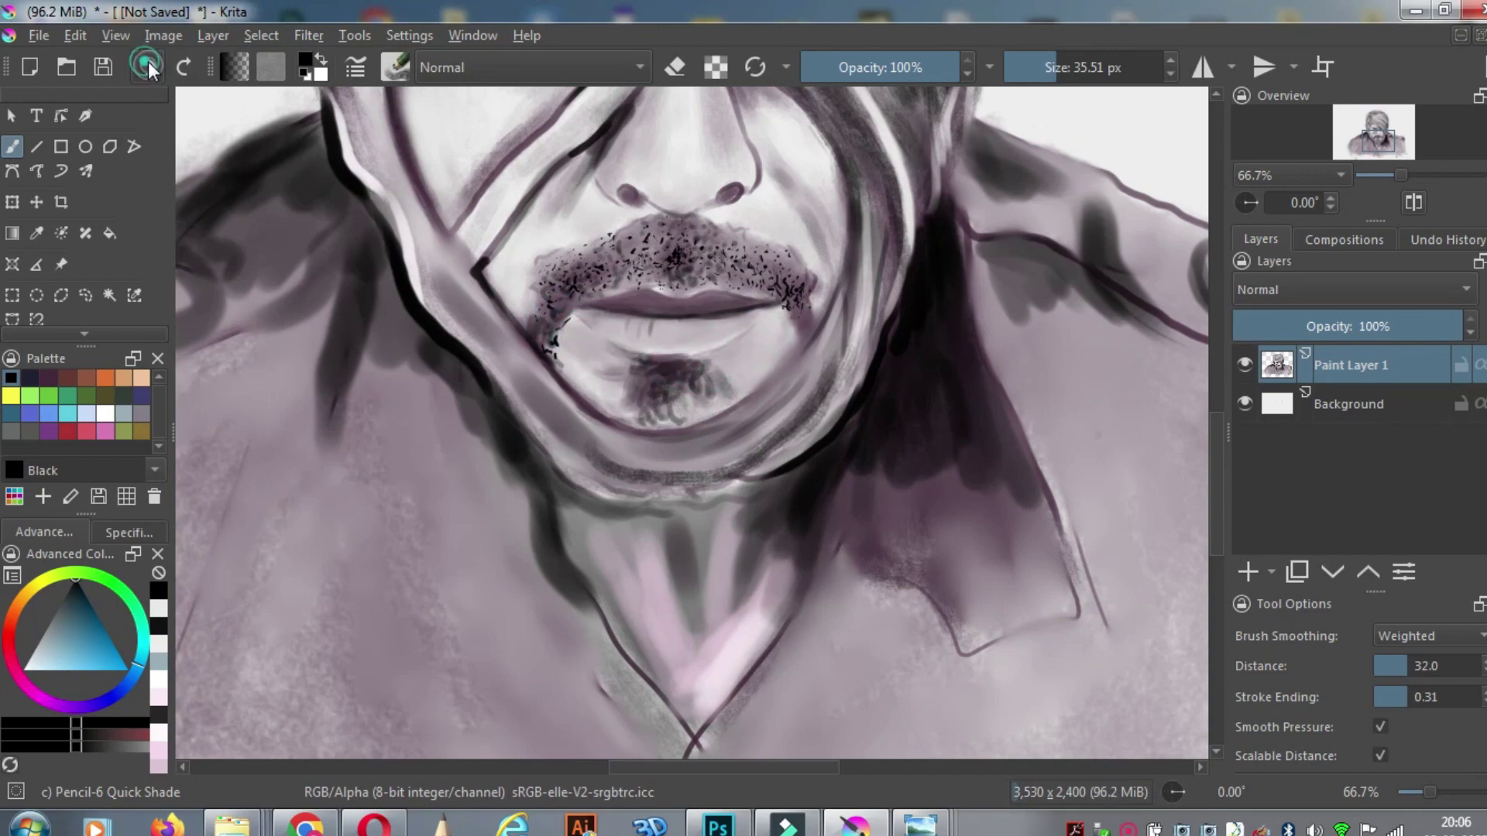
left_click_drag(585, 337, 747, 335)
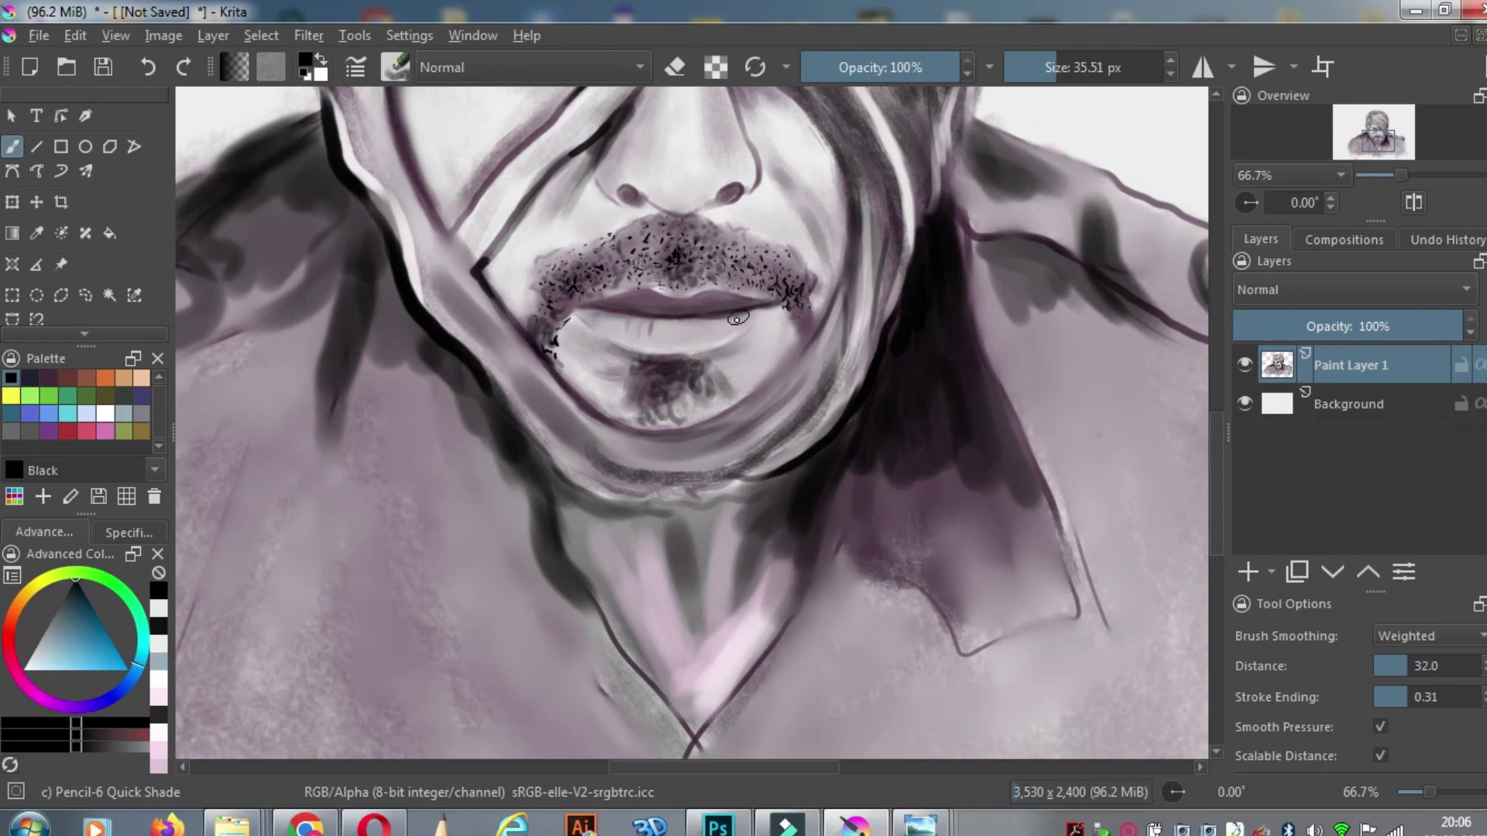
Fill out the moustache's hair texture in black with Marker Details at 15.96 px
left_click(1030, 67)
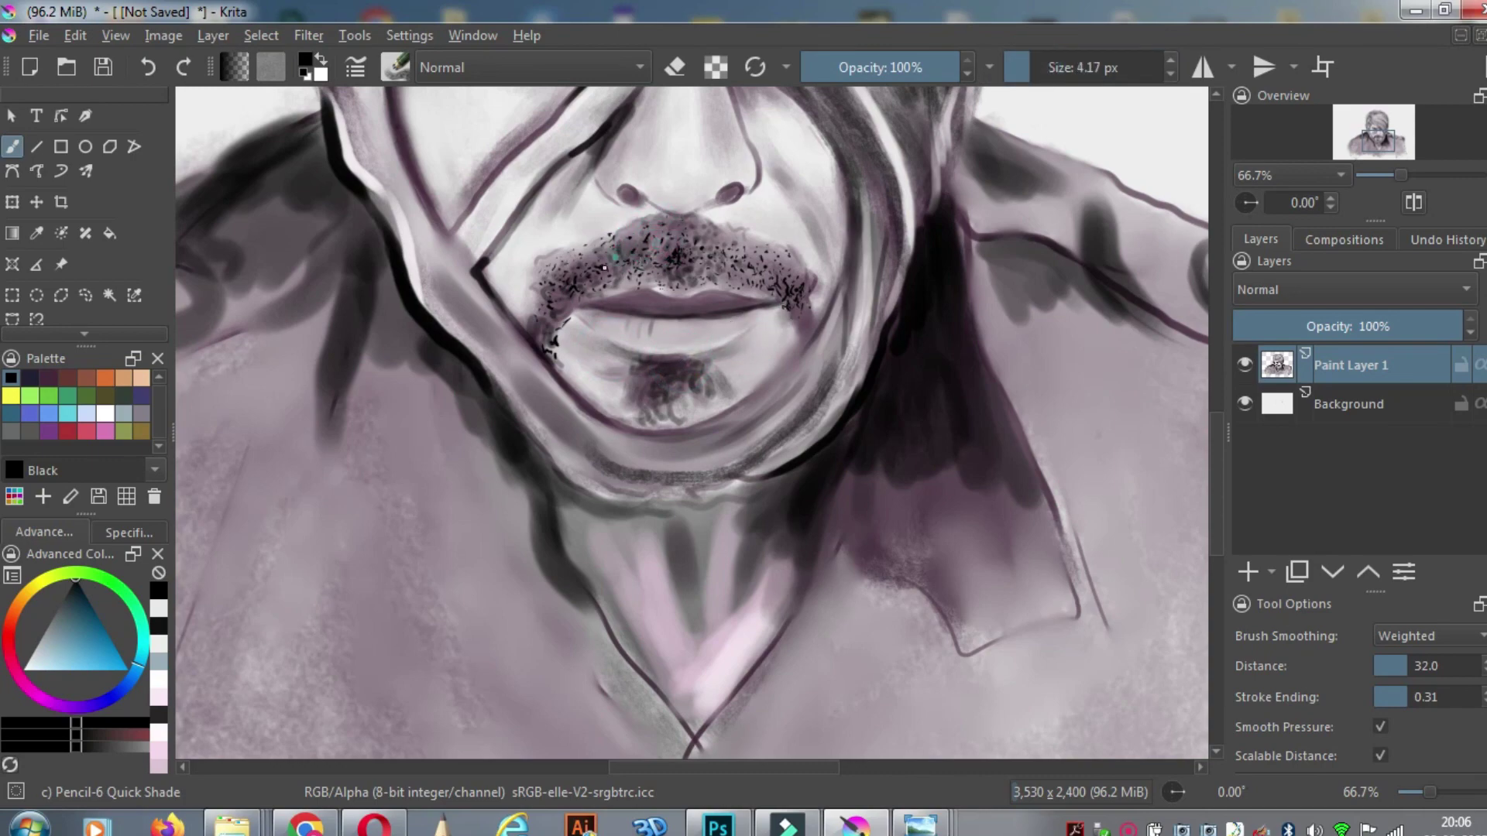
left_click(395, 67)
left_click(601, 267)
left_click(1055, 67)
mouse_move(608, 267)
left_mouse_down()
mouse_move(658, 243)
mouse_move(701, 263)
mouse_move(774, 254)
left_mouse_up()
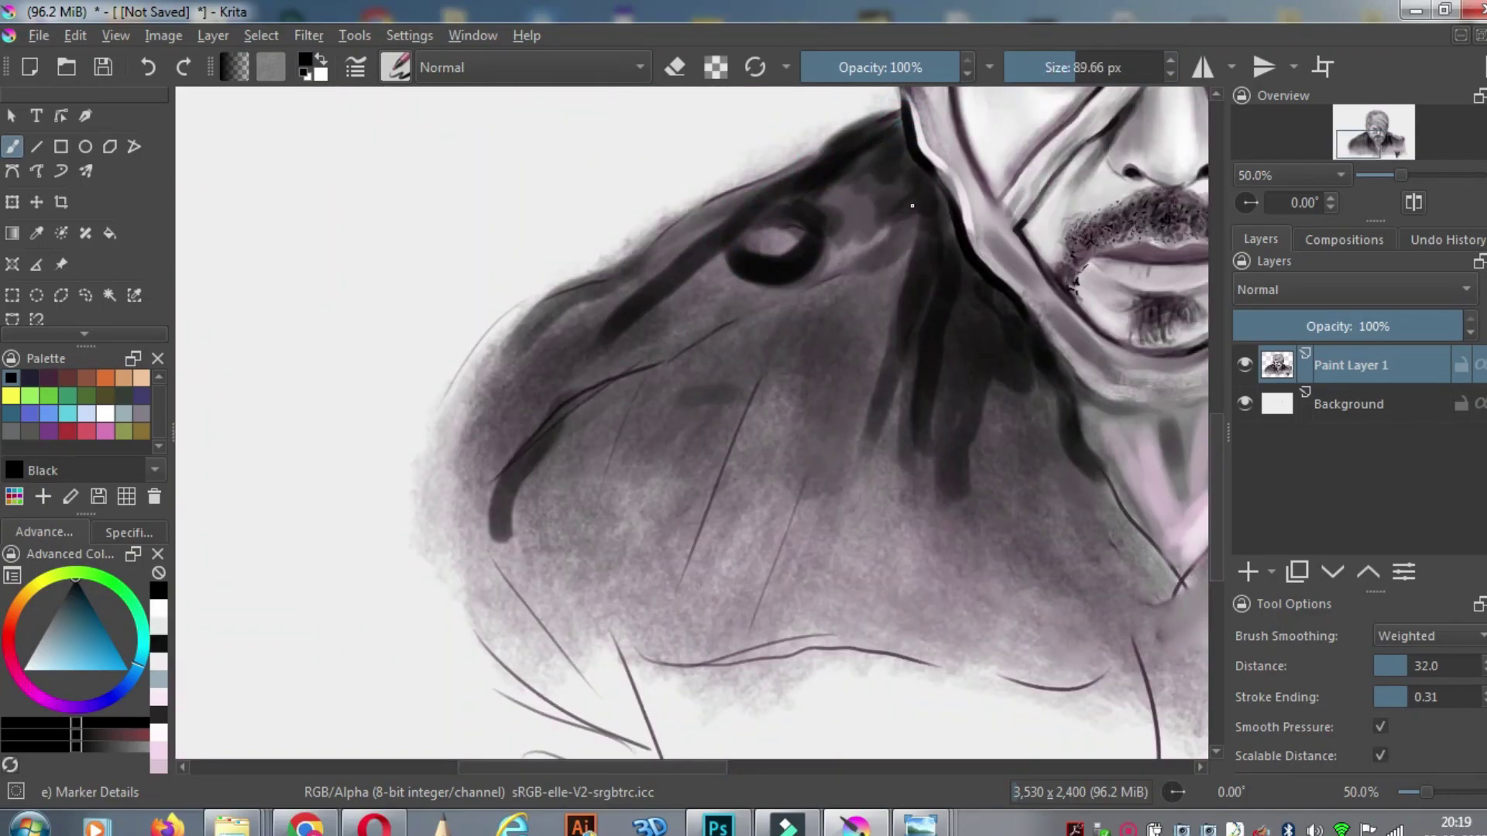
Paint black folds and a dark outer edge on the left shoulder with Marker Details at 89.66 px, and touch up the moustache
left_click_drag(912, 205, 790, 337)
left_click_drag(904, 187, 852, 382)
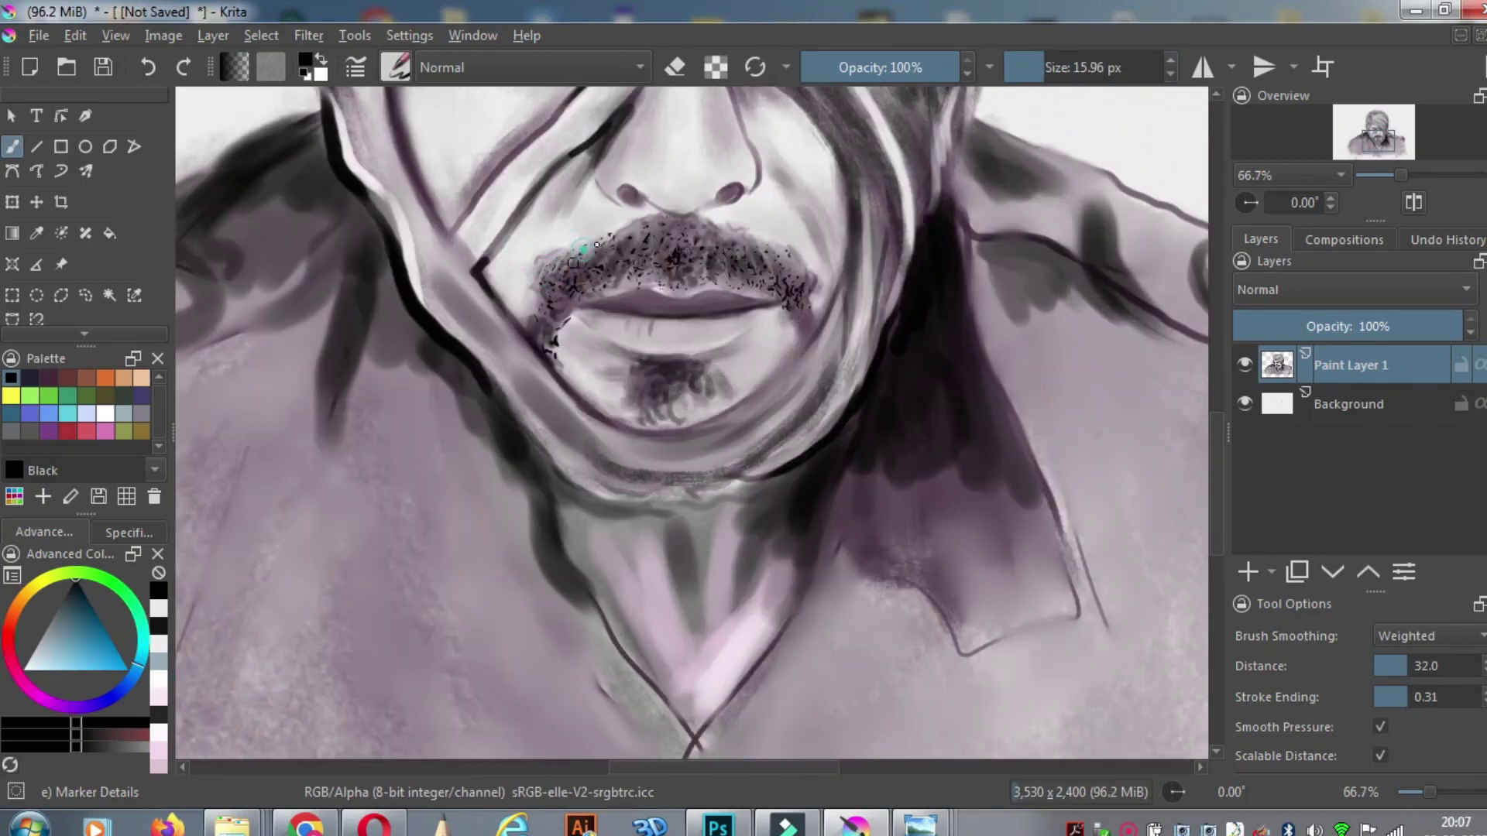
left_click_drag(595, 247, 650, 224)
left_click_drag(761, 188, 588, 301)
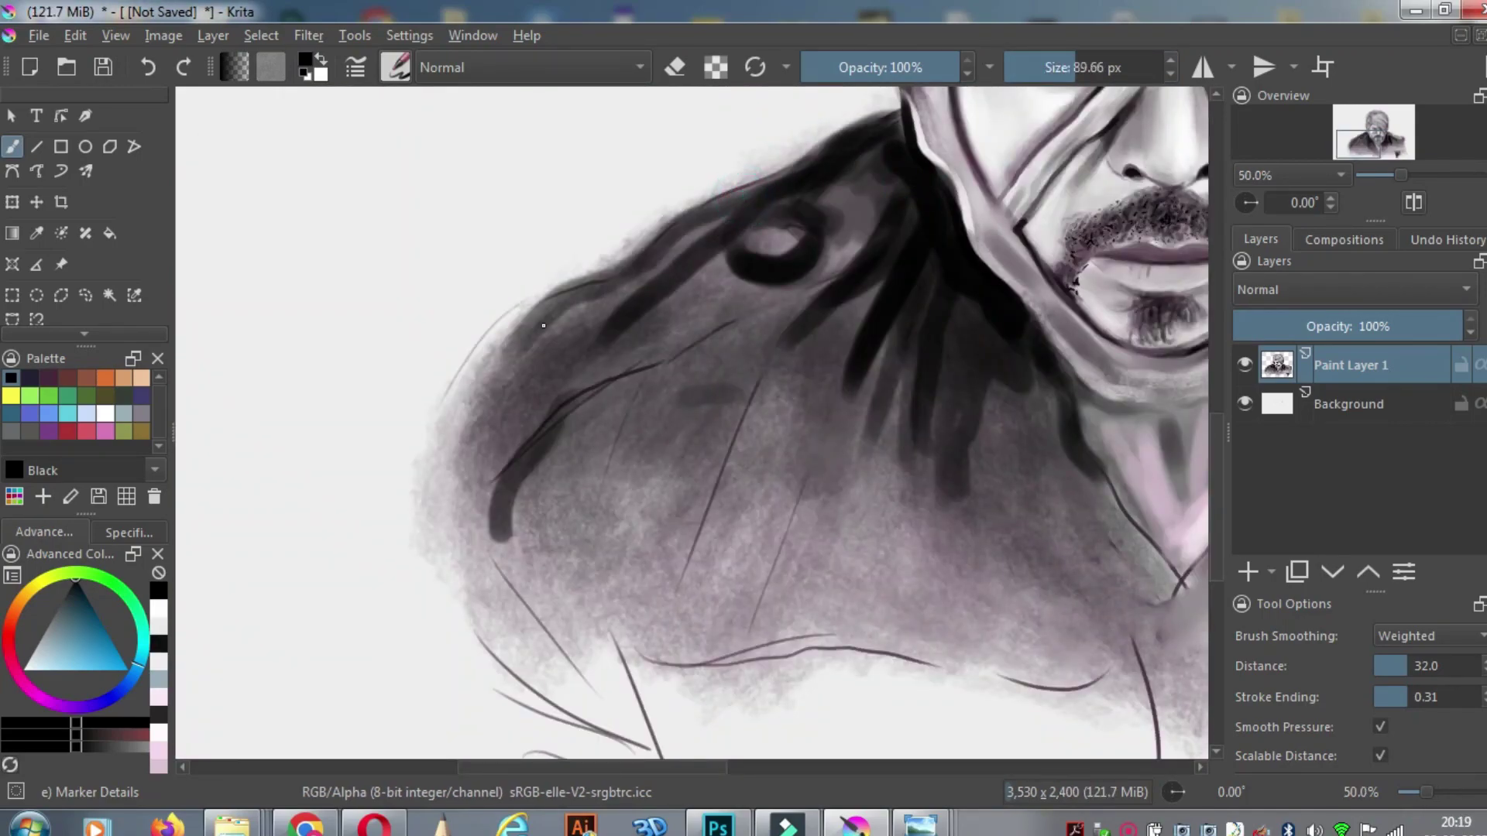
Darken the right shoulder's round button and the strap beside it in black
left_click(1378, 138)
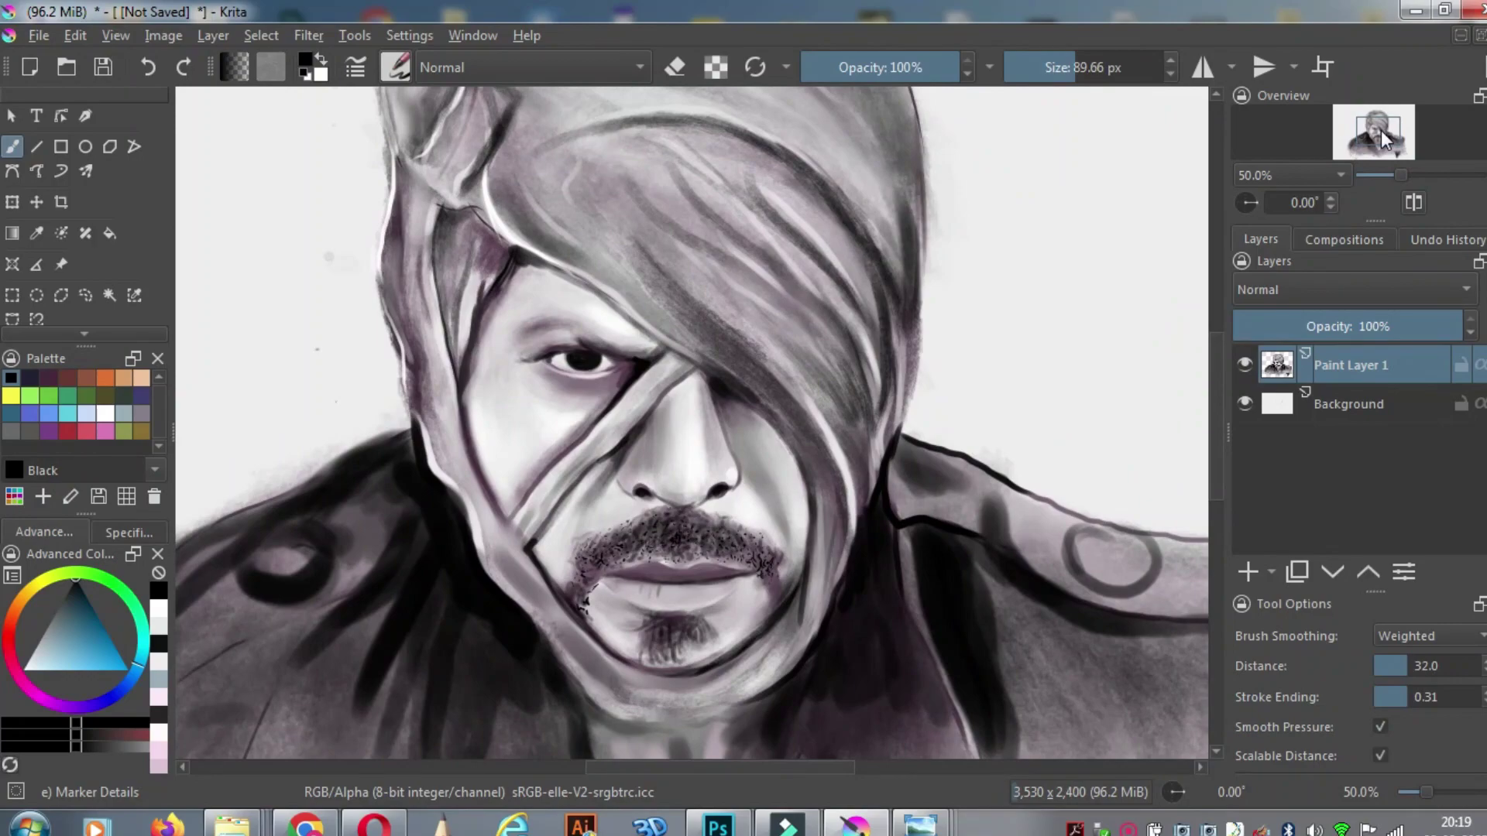
left_click_drag(1086, 548, 1135, 538)
left_click(1113, 559)
mouse_move(1042, 507)
left_mouse_down()
mouse_move(963, 464)
mouse_move(1027, 515)
left_mouse_up()
Smear the dark folds on the left shoulder and lapel with a different blender brush
left_click(396, 68)
left_click(664, 549)
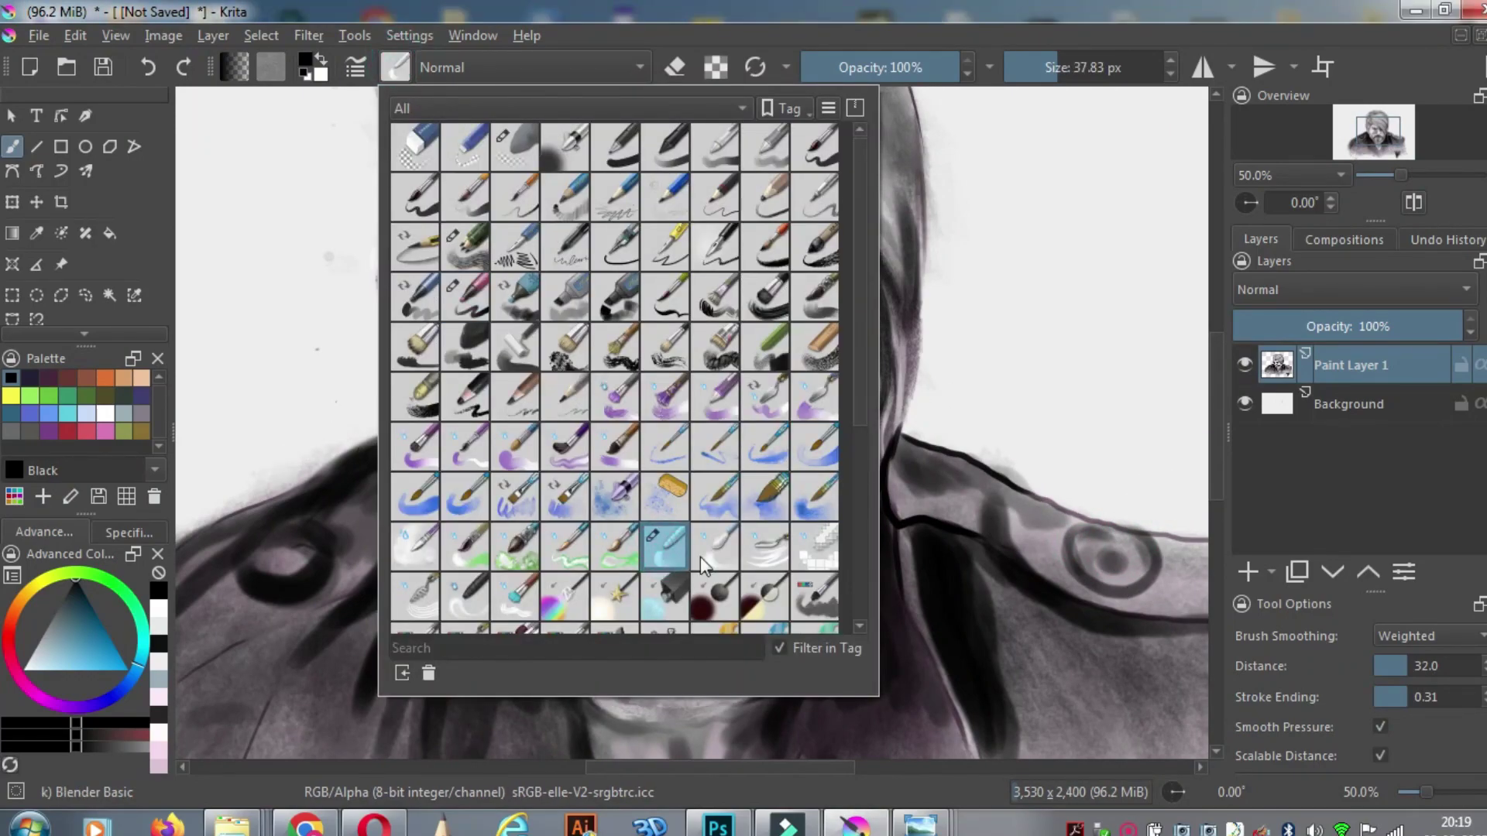
left_click(768, 548)
left_click(285, 630)
mouse_move(385, 607)
left_mouse_down()
mouse_move(448, 594)
mouse_move(457, 619)
left_mouse_up()
Blend the black shading around the left shoulder's strap and button with Blender Basic at 37.83 px
left_click(395, 67)
left_click(663, 549)
left_click(275, 505)
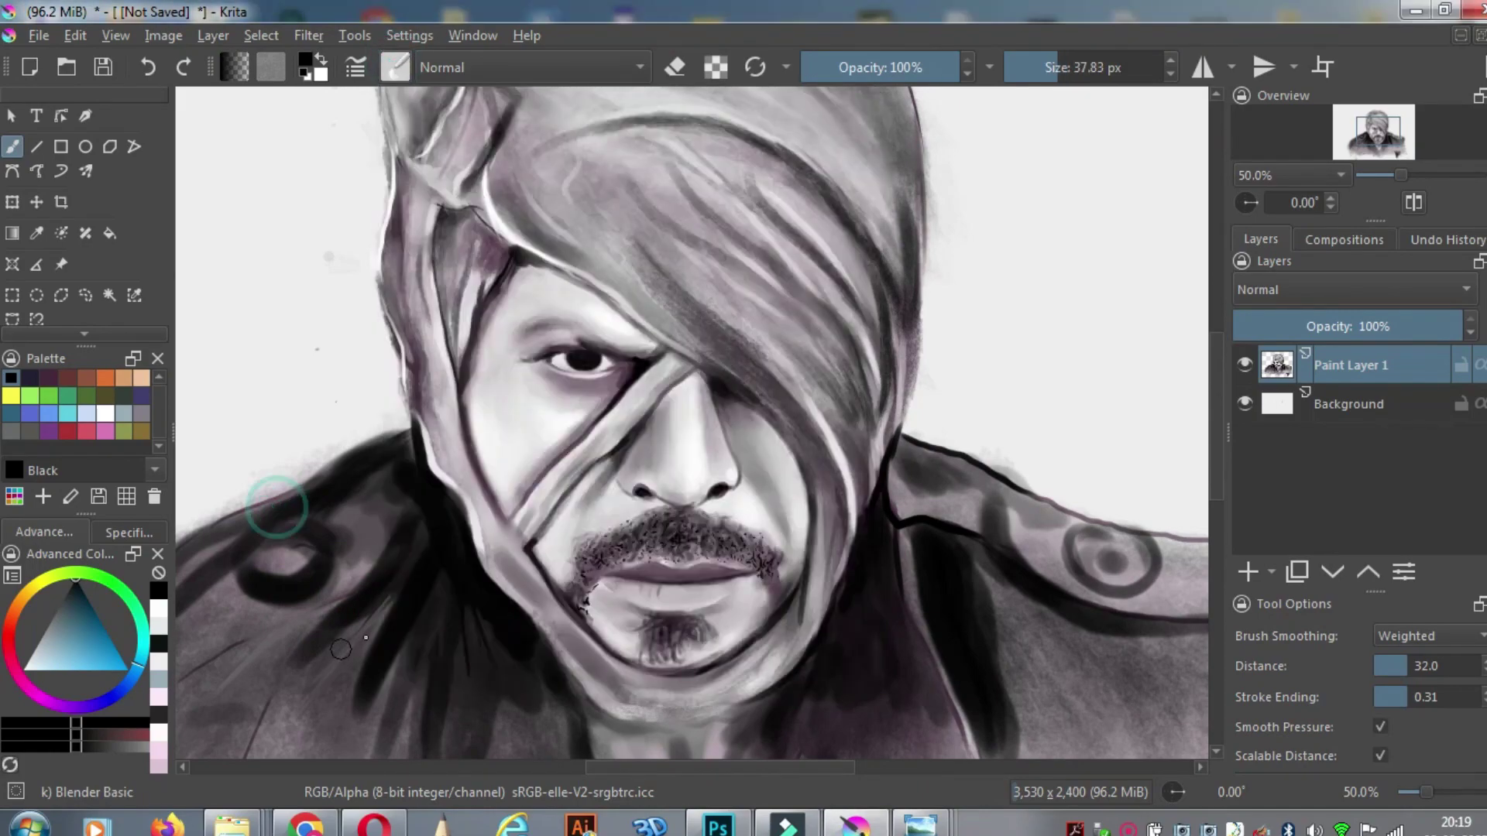
left_click_drag(276, 506, 353, 538)
left_click(1074, 67)
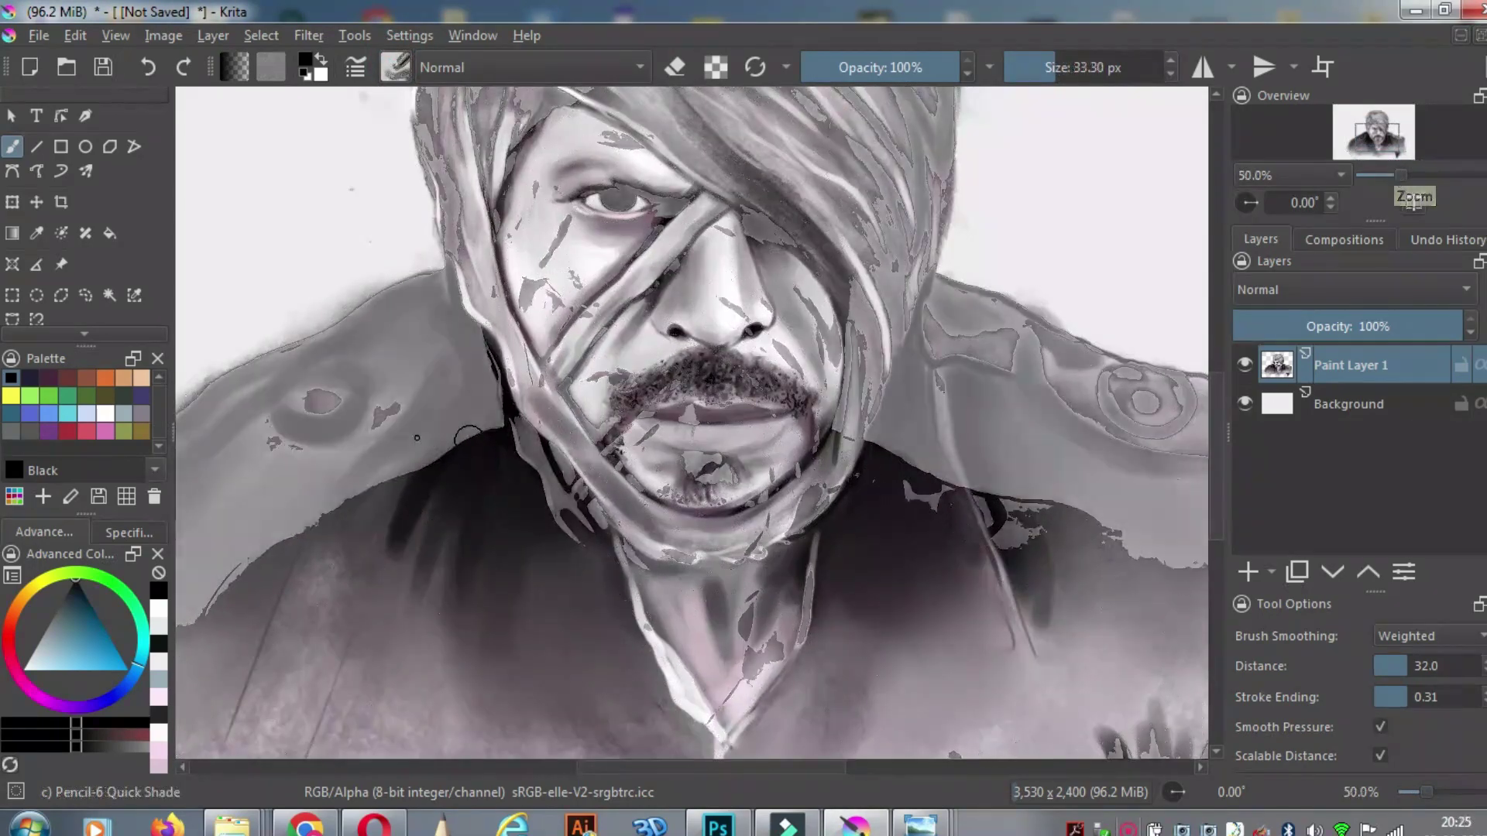
Soften the upper lip's edge beneath the moustache with Blender Basic at 31.17 px
left_click(398, 77)
left_click(664, 549)
left_click(1201, 253)
key("ctrl+plus")
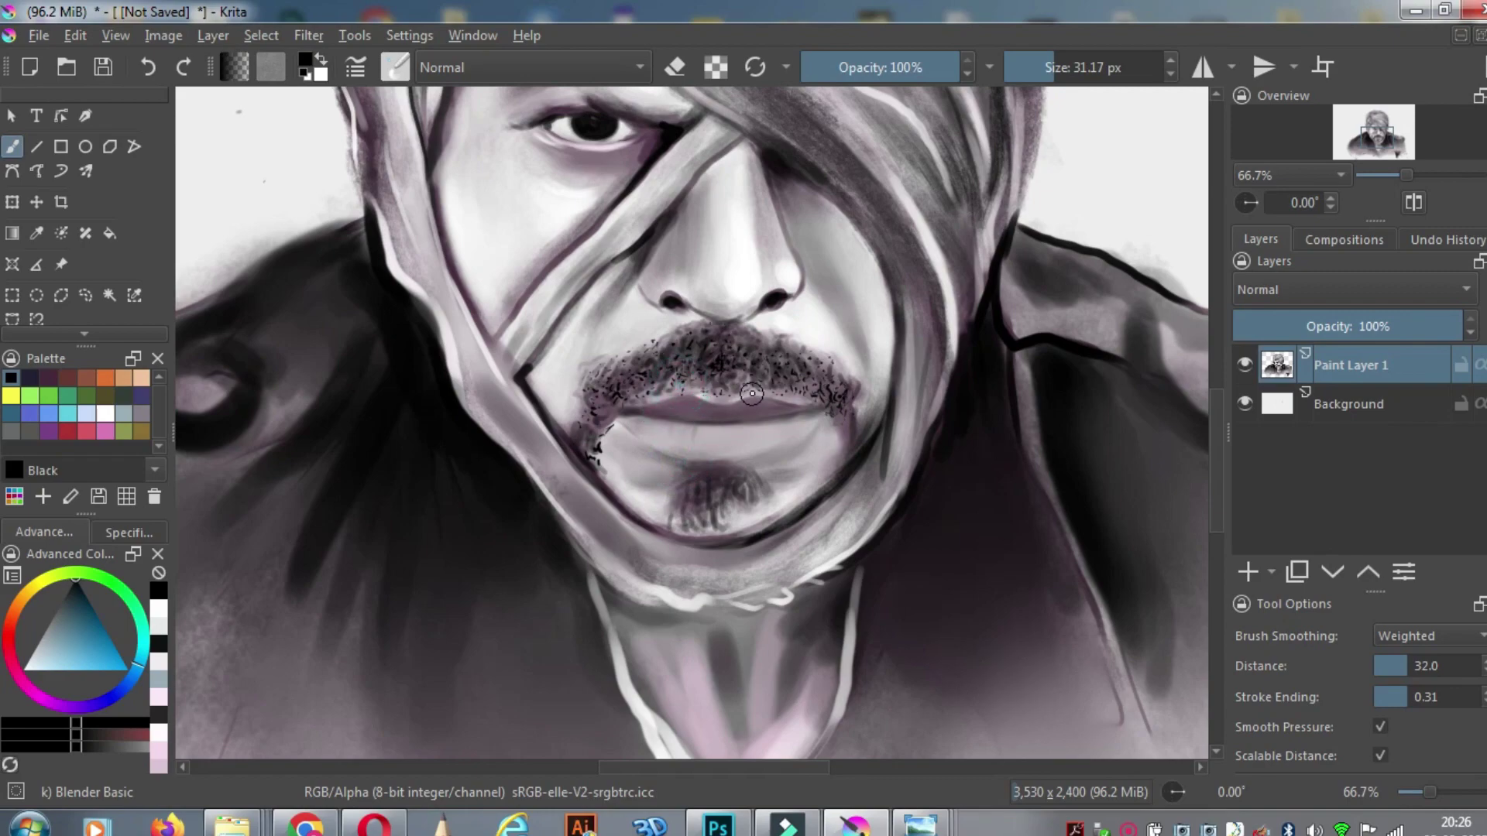
left_click(802, 398)
Draw fine dark vertical creases across the lips with Marker Details at 13.45 px
left_click(395, 67)
left_click(581, 233)
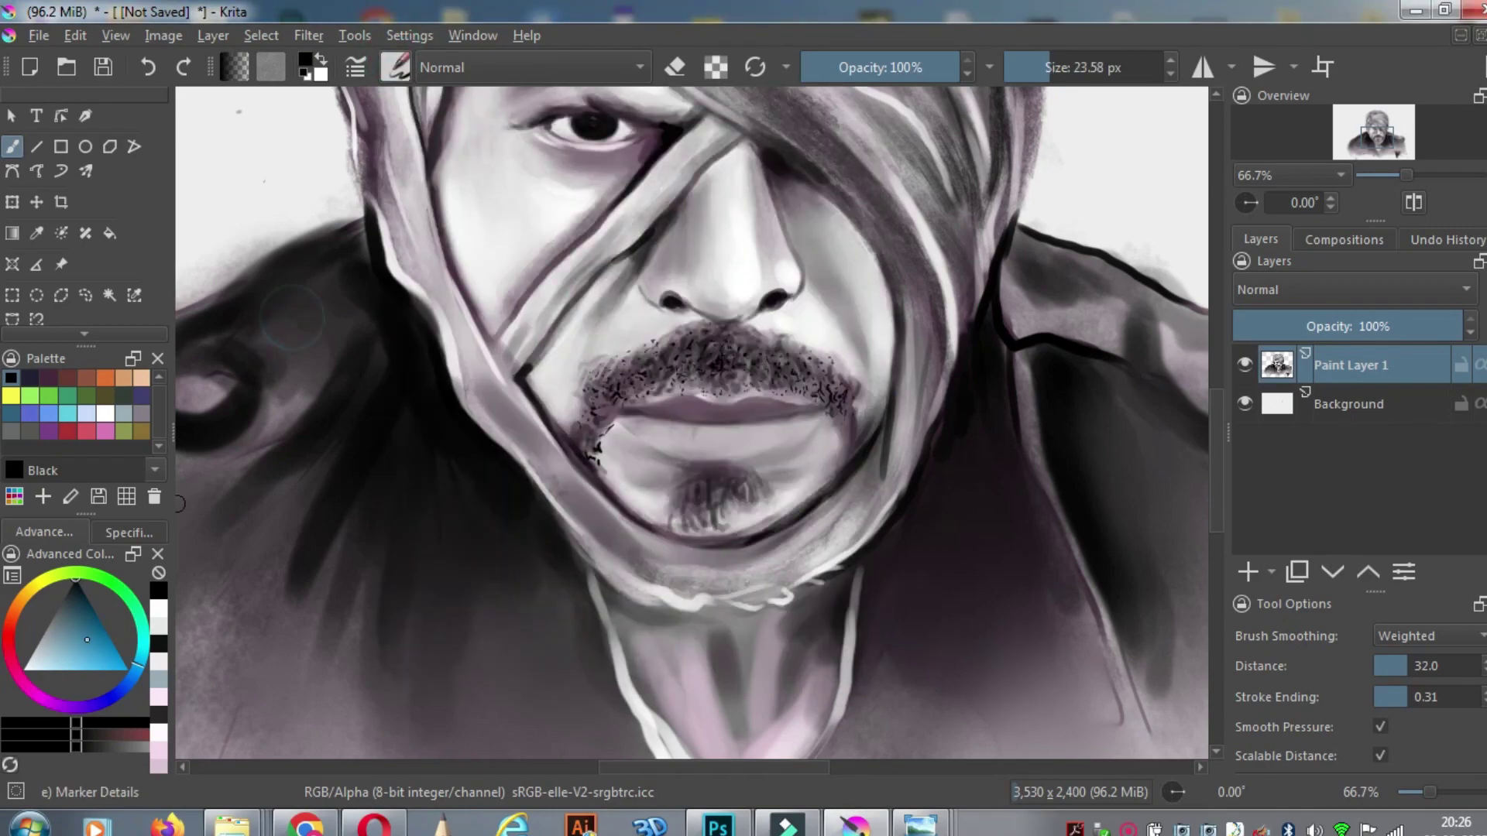
left_click(159, 609)
left_click(624, 431)
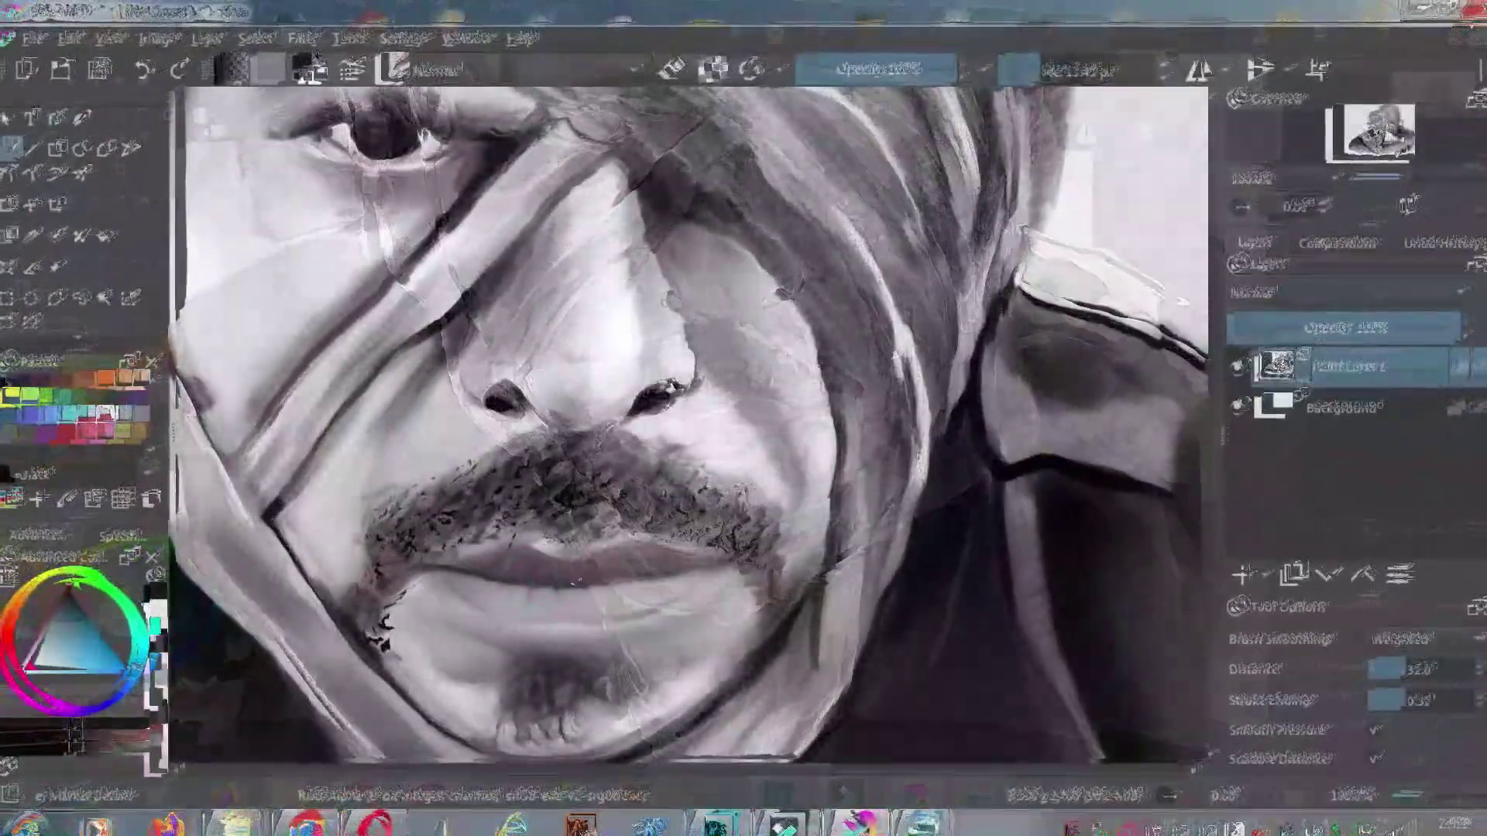
left_click(498, 581)
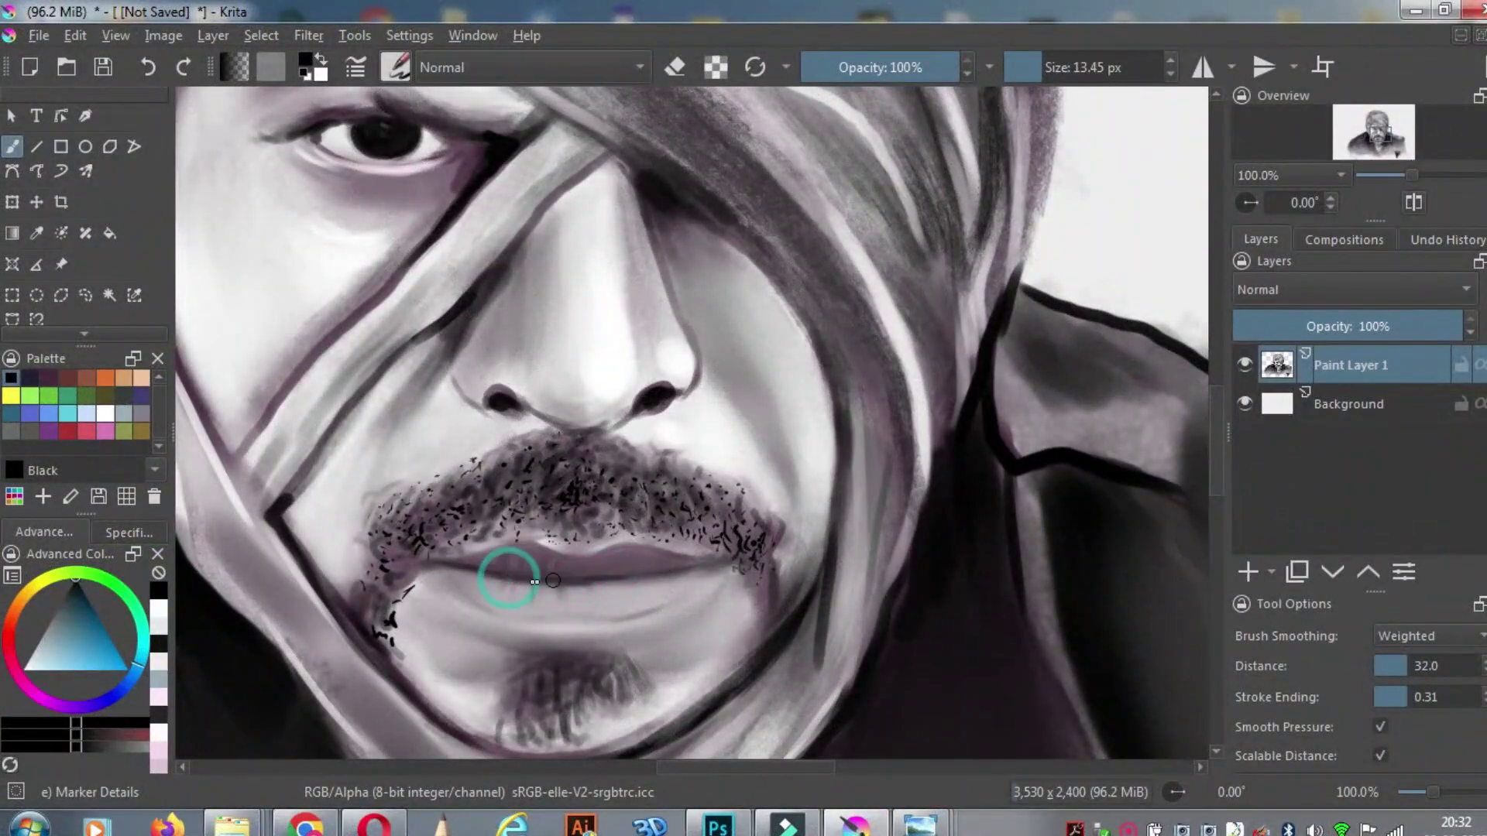
left_click(577, 573)
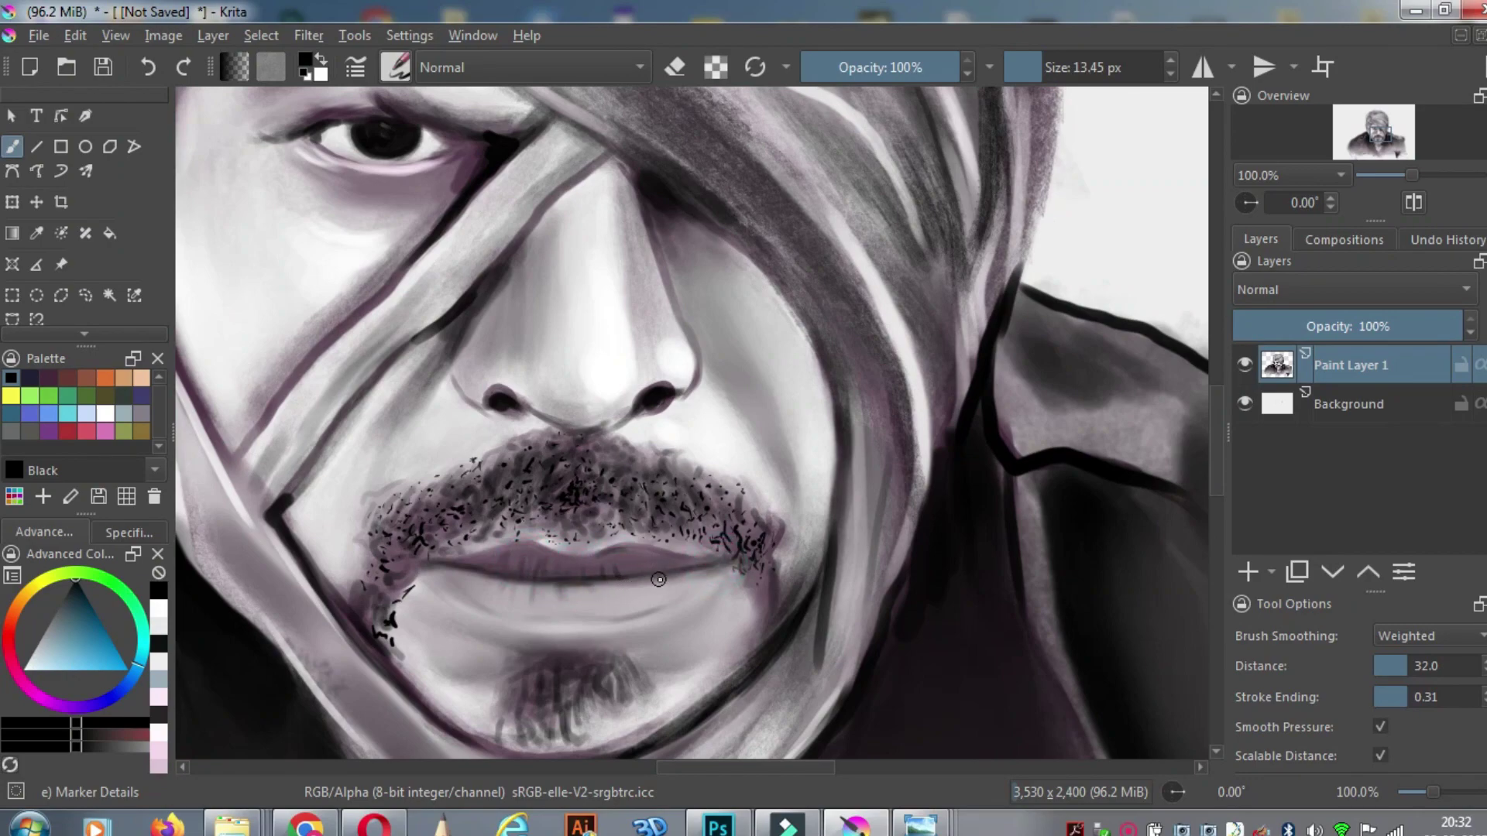
Fill the chin beard with short black hair strokes using Marker Details at 13.45 px
left_click(550, 654)
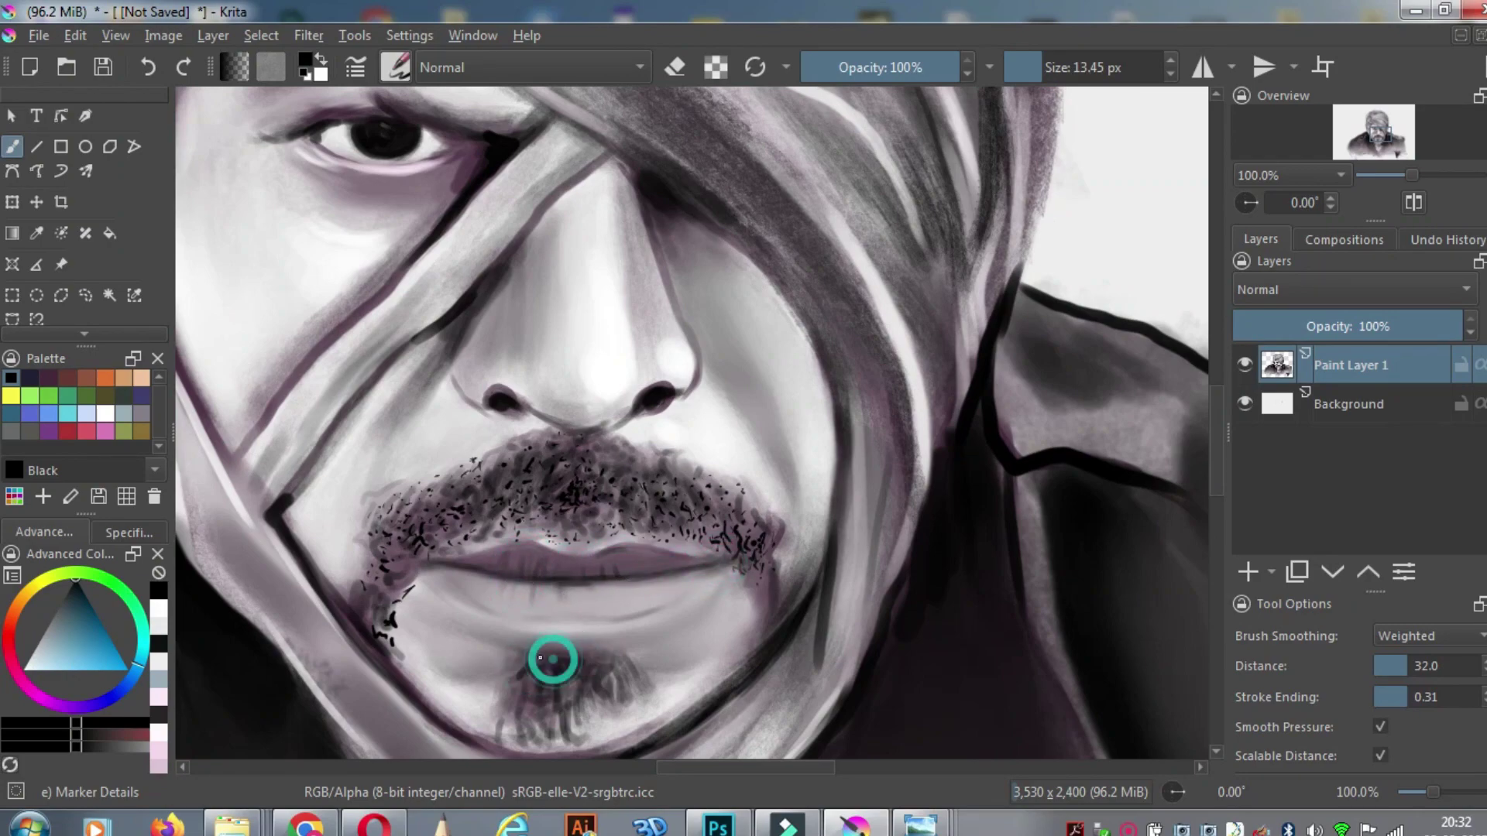
left_click(540, 653)
left_click(525, 663)
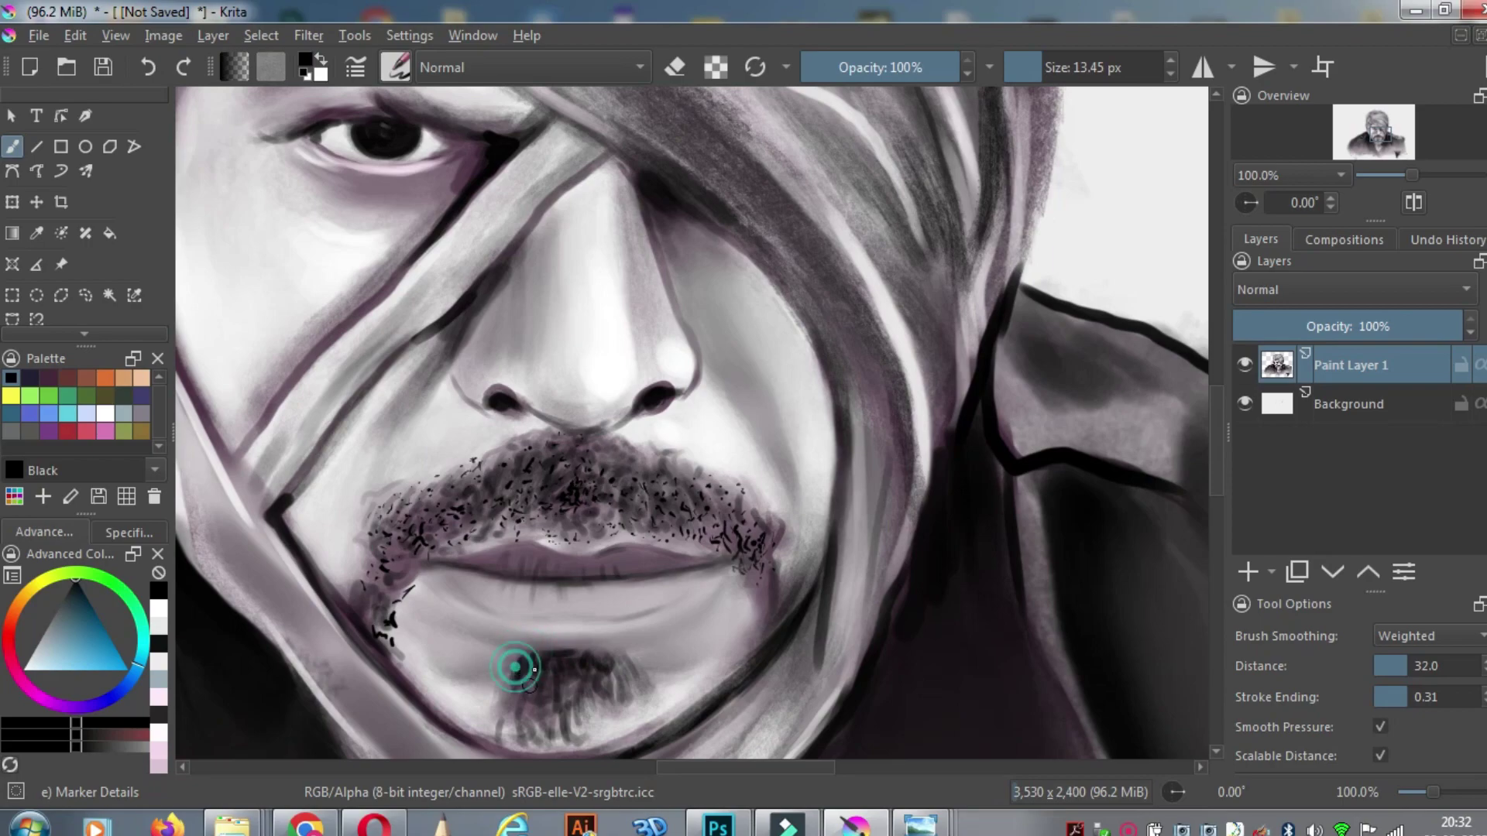
left_click(608, 655)
left_click(518, 708)
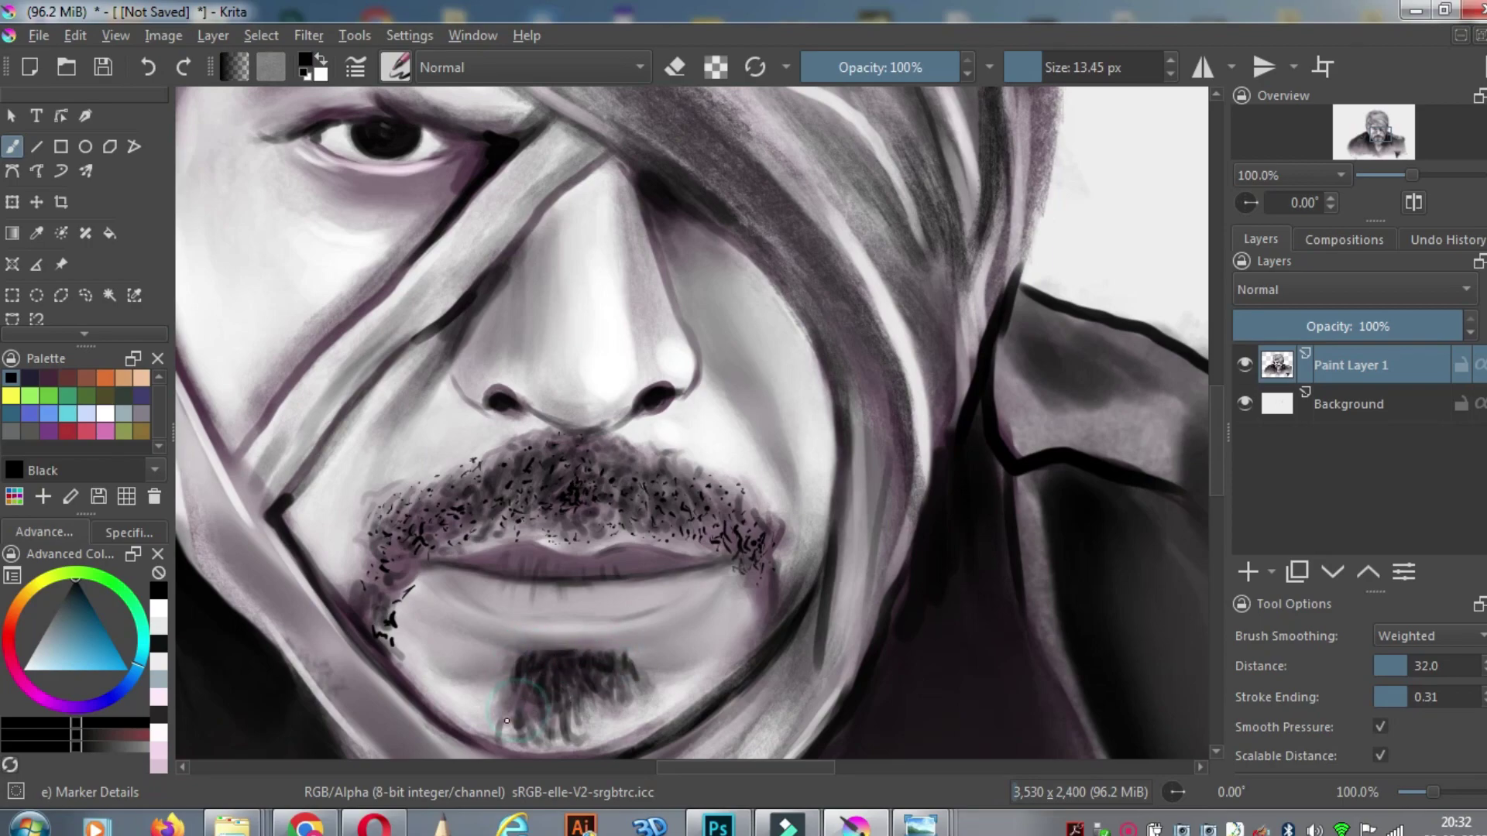
left_click(1395, 177)
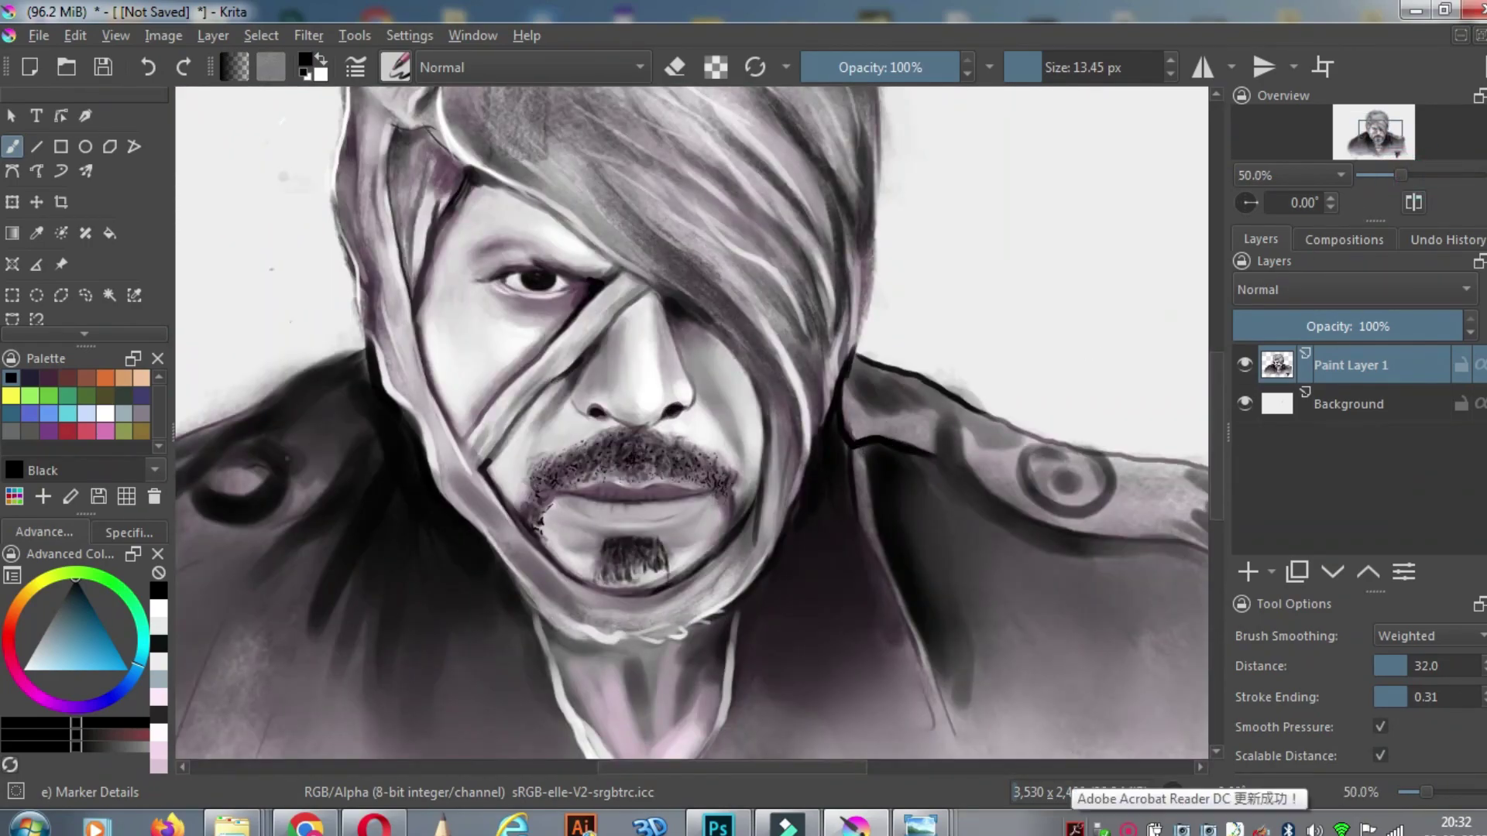
left_click(606, 542)
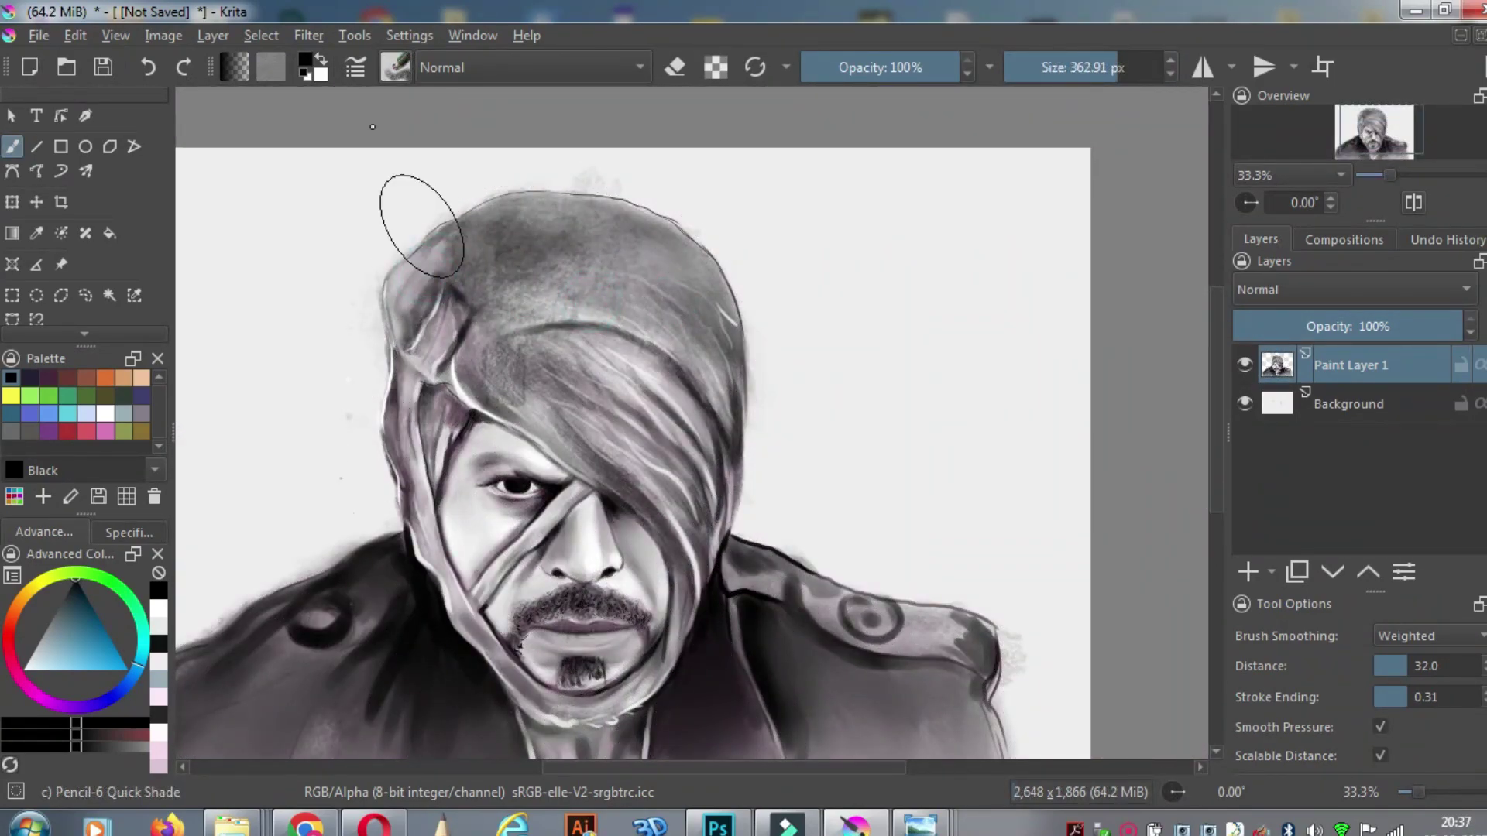
Paint white highlights along the headwrap strap beside the left cheek with Pencil-6 Quick Shade at 14.67 px
left_click(396, 67)
left_click(496, 260)
left_click(299, 302)
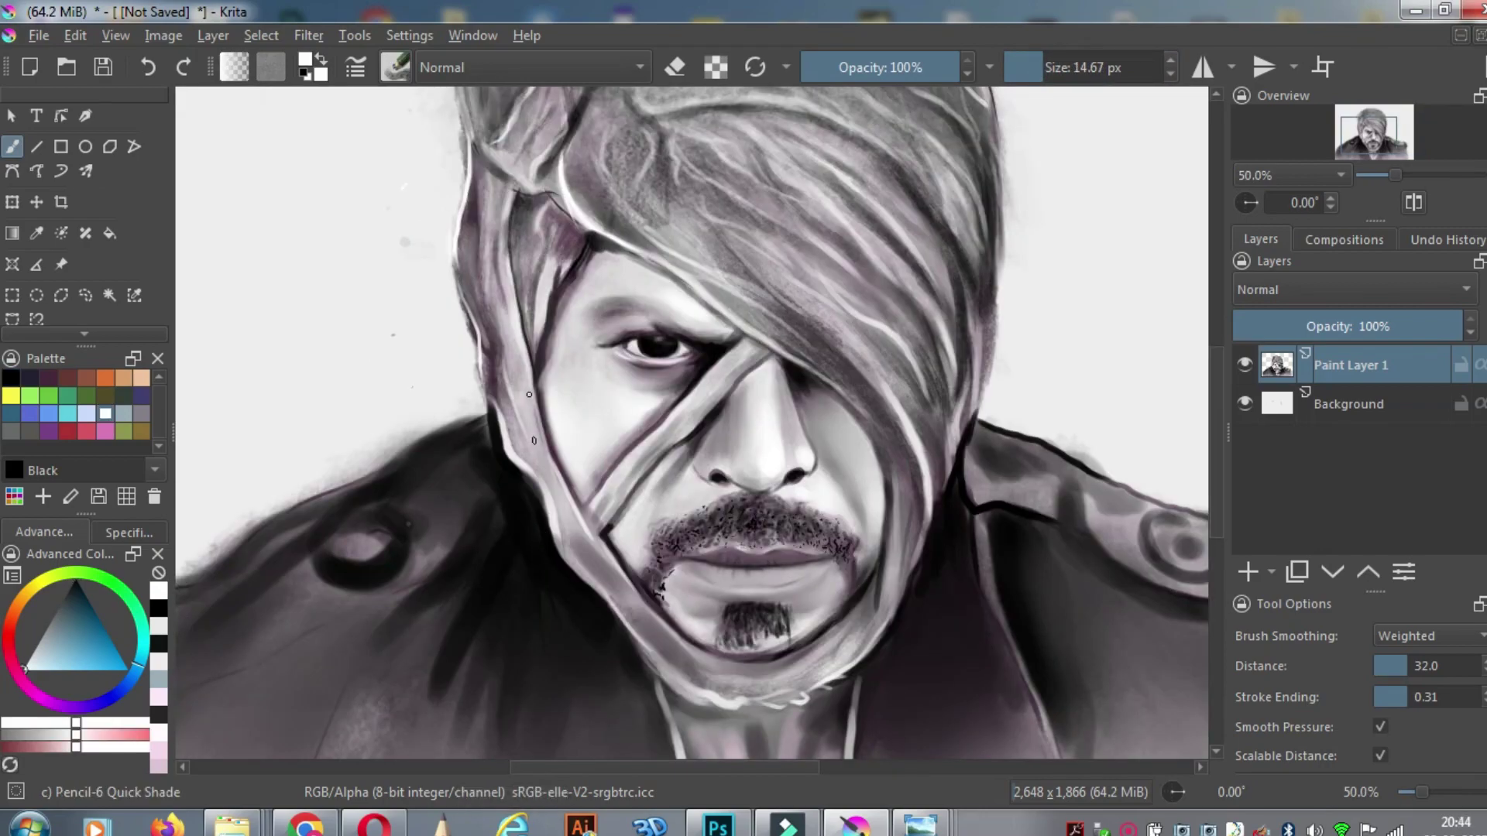
left_click_drag(484, 271, 495, 410)
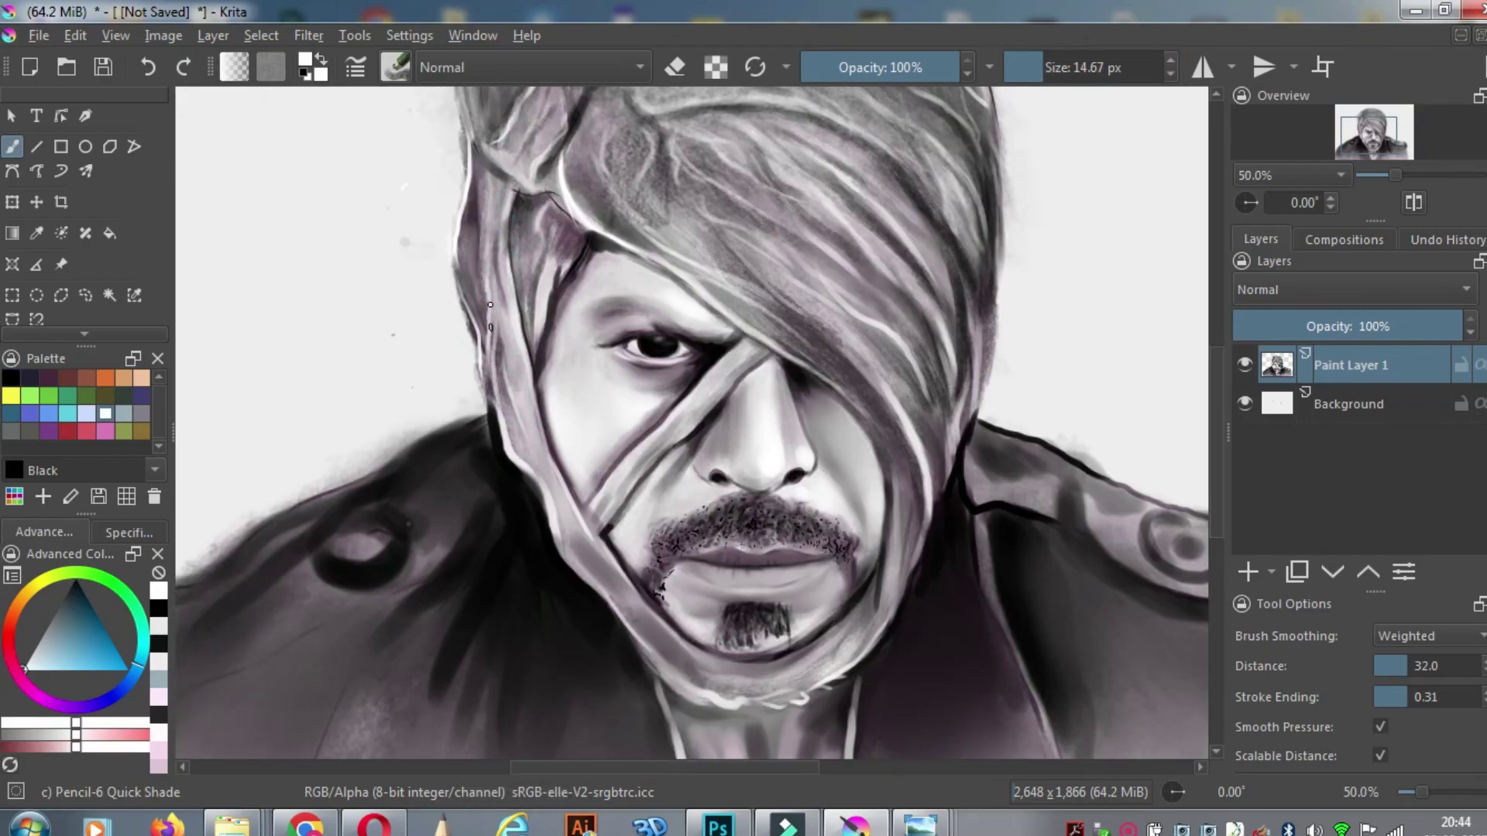
Add white highlights along the headwrap's folded knot at the upper left with Pencil-6 Quick Shade at 27.20 px
left_click(1052, 71)
mouse_move(774, 201)
left_mouse_down()
mouse_move(666, 448)
mouse_move(668, 406)
left_mouse_up()
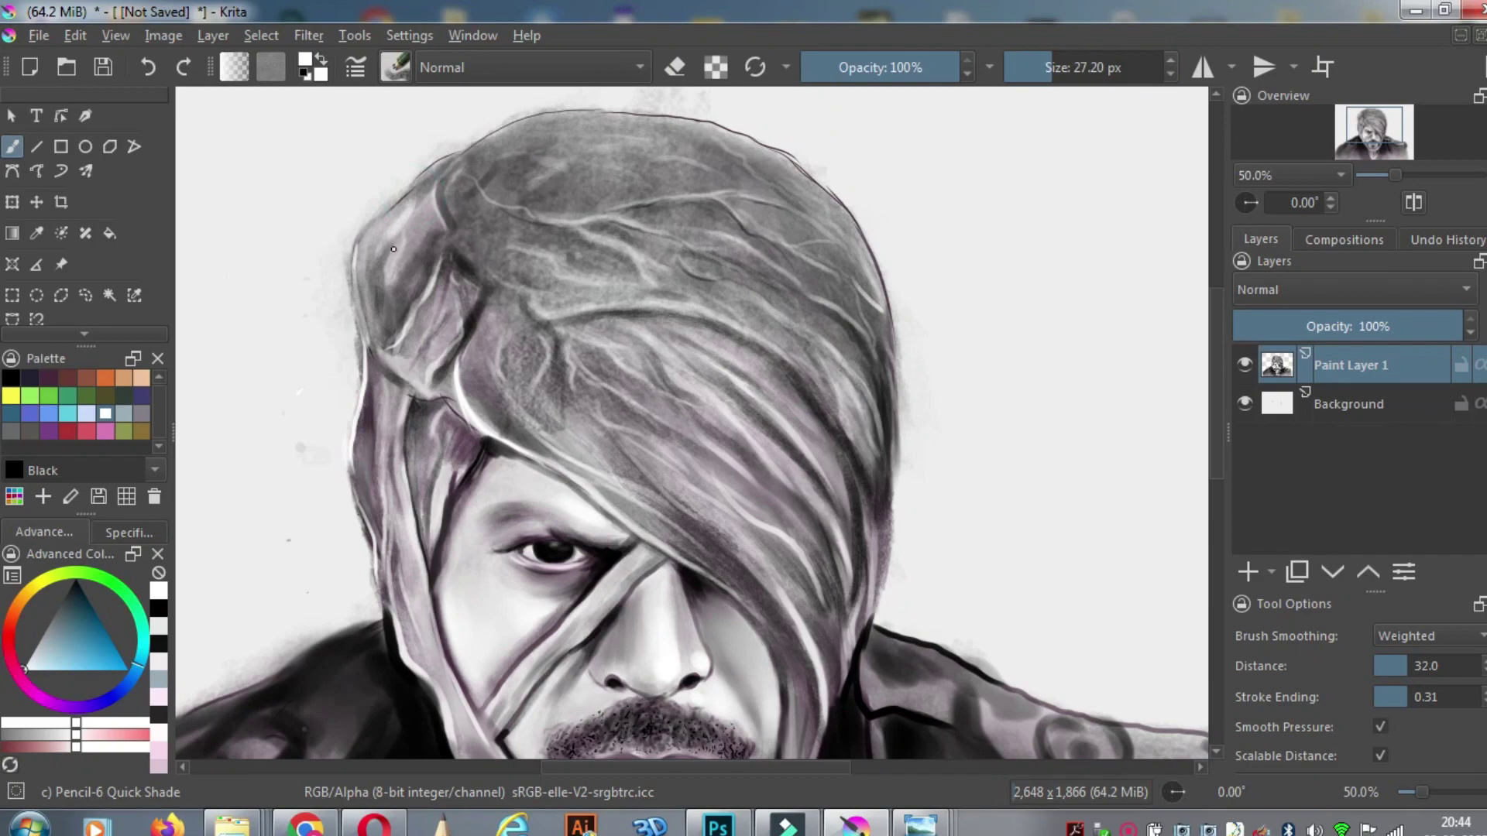
mouse_move(394, 225)
left_mouse_down()
mouse_move(389, 285)
mouse_move(374, 225)
mouse_move(393, 196)
mouse_move(390, 211)
mouse_move(421, 193)
left_mouse_up()
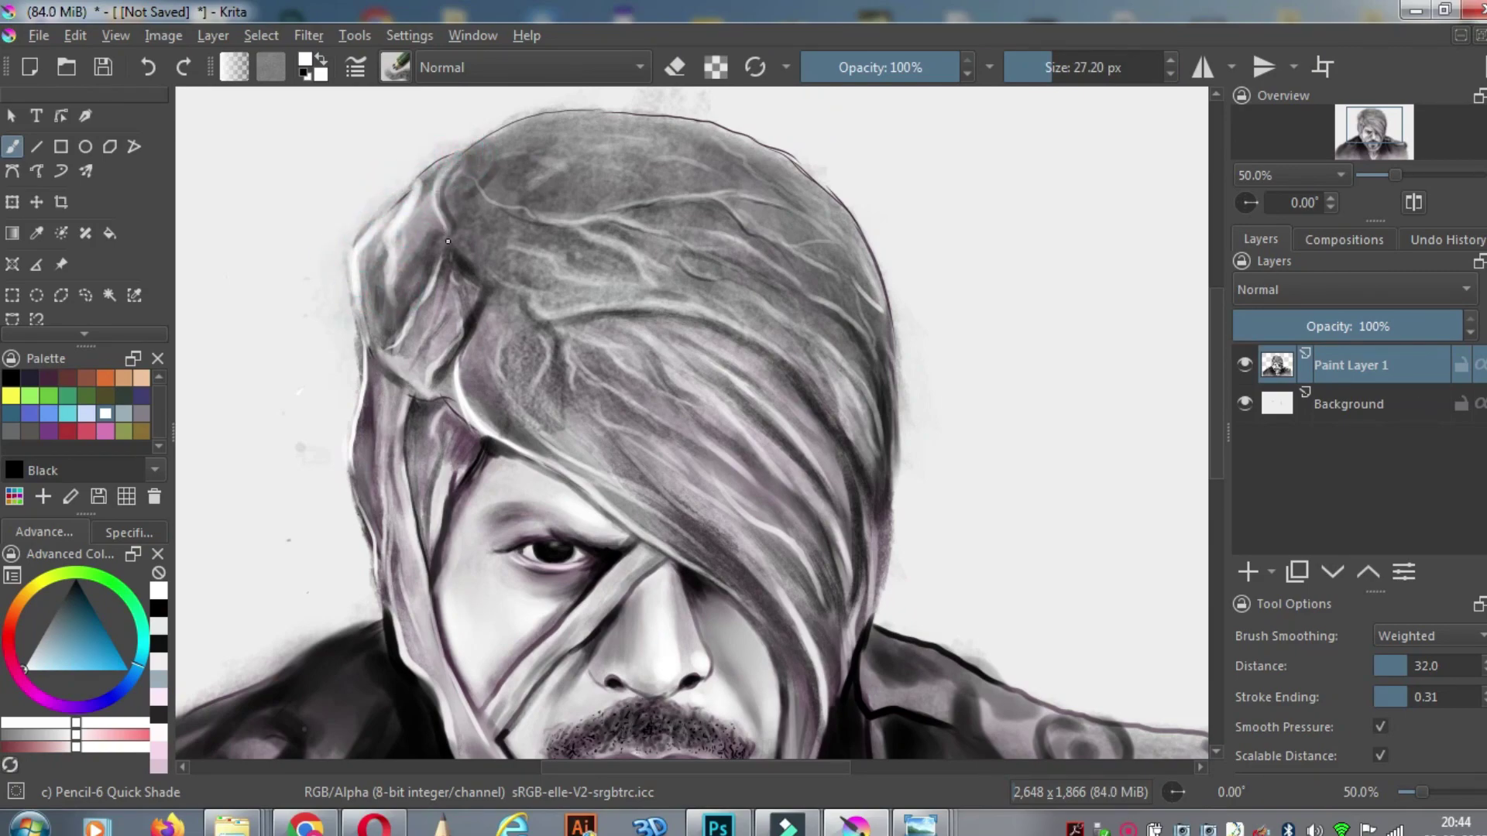